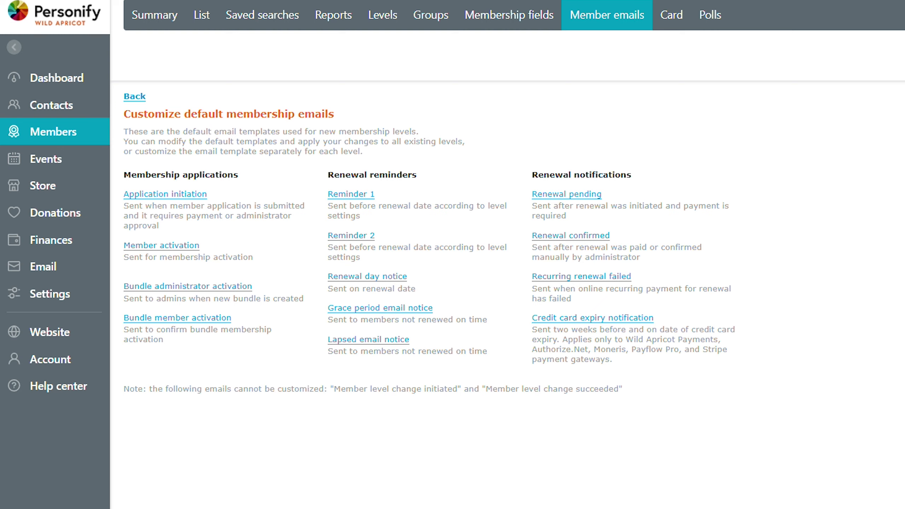
Open the Application initiation template, review its subject wording, and switch it into the editor.
click(177, 194)
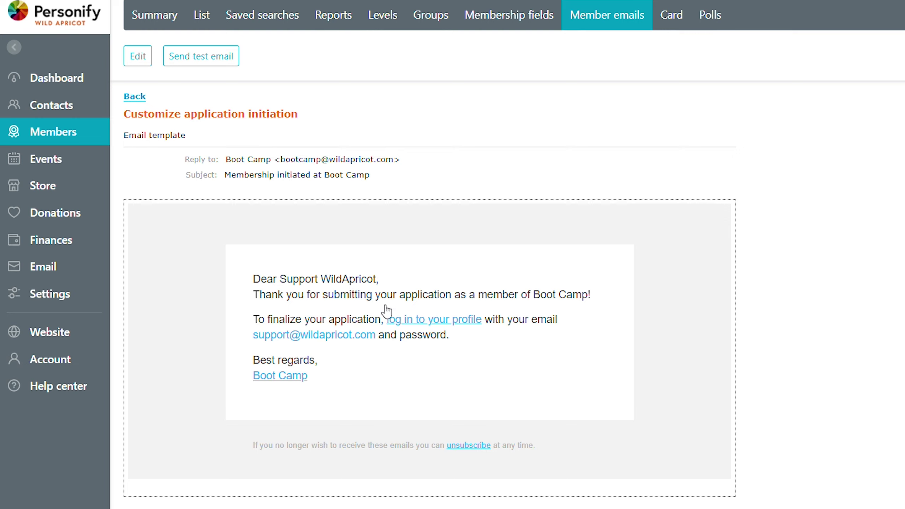
drag(253, 178, 323, 176)
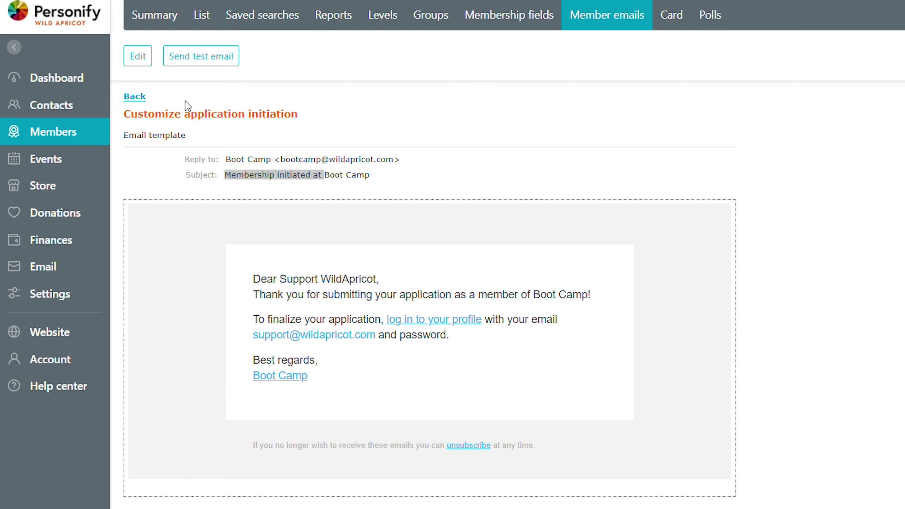
click(139, 57)
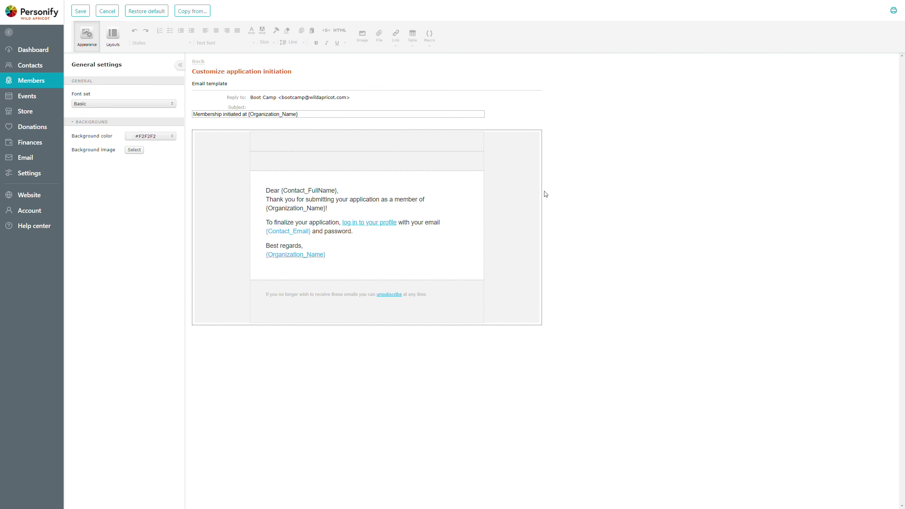
Insert blank lines above the 'Dear {Contact_FullName},' greeting in the email body.
click(386, 238)
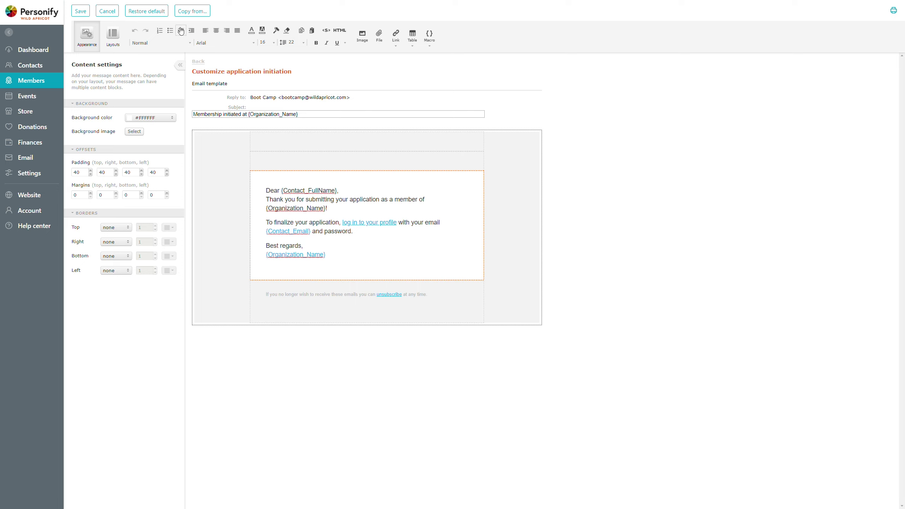
key(Return)
key(Return)
click(274, 188)
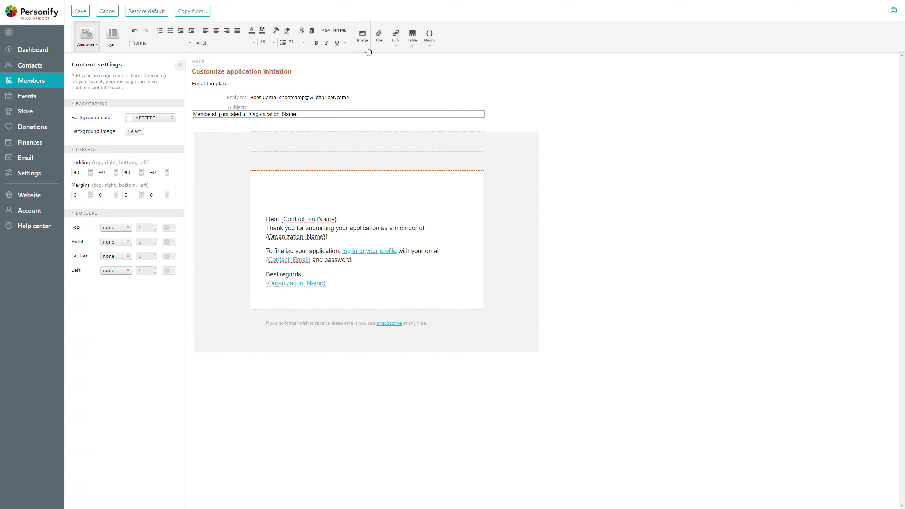
Insert the imageWA.png picture above the greeting and center-align it.
click(363, 38)
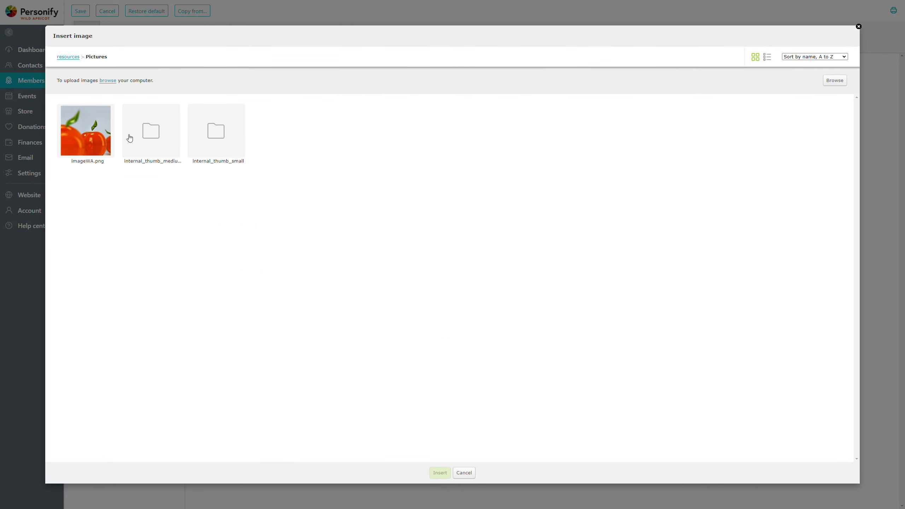
click(81, 129)
click(440, 473)
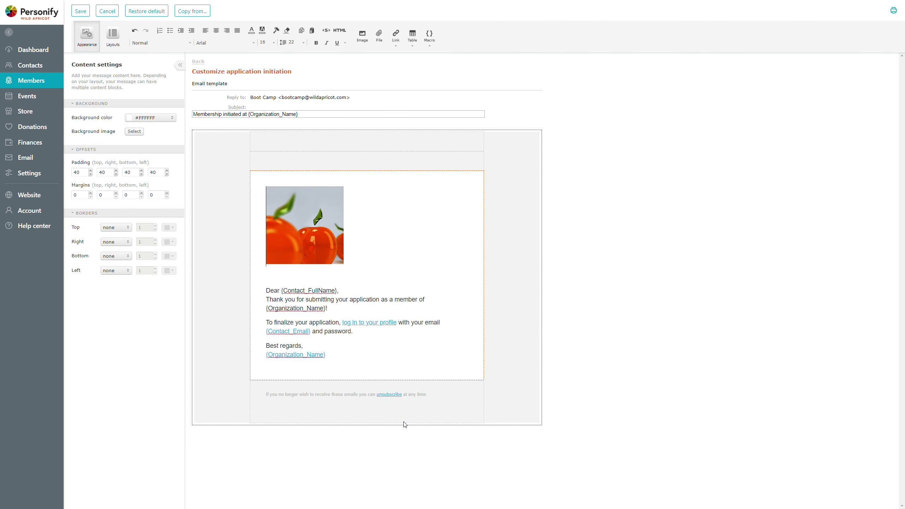
click(312, 223)
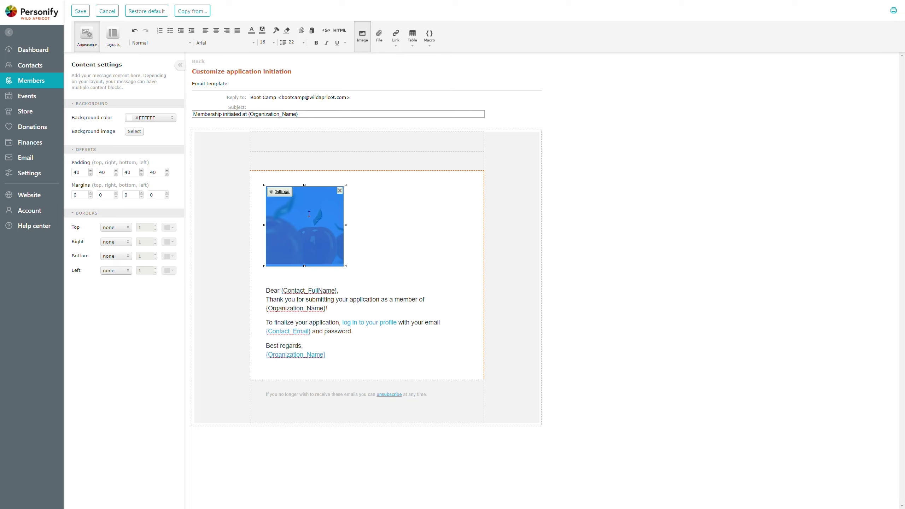
click(217, 31)
click(393, 299)
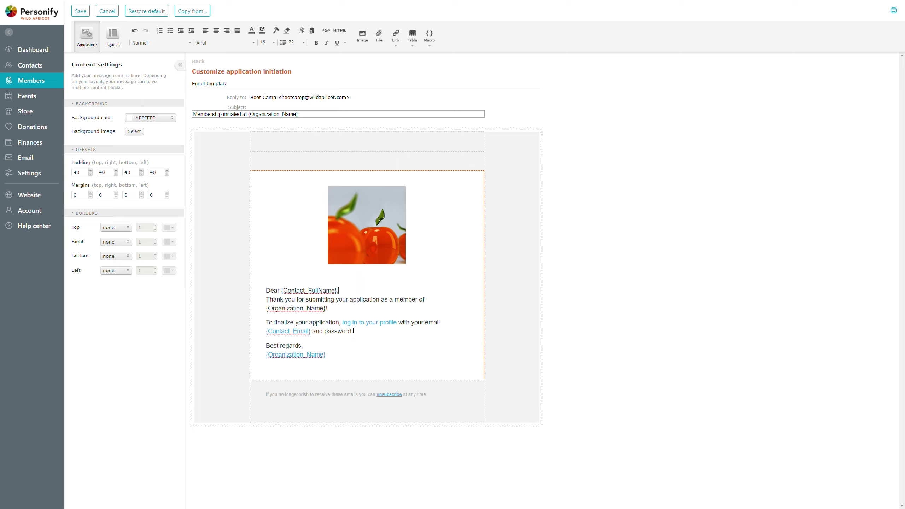
Add the line 'If you have any problems, contact' plus a support e-mail address after the login instructions.
key(Return)
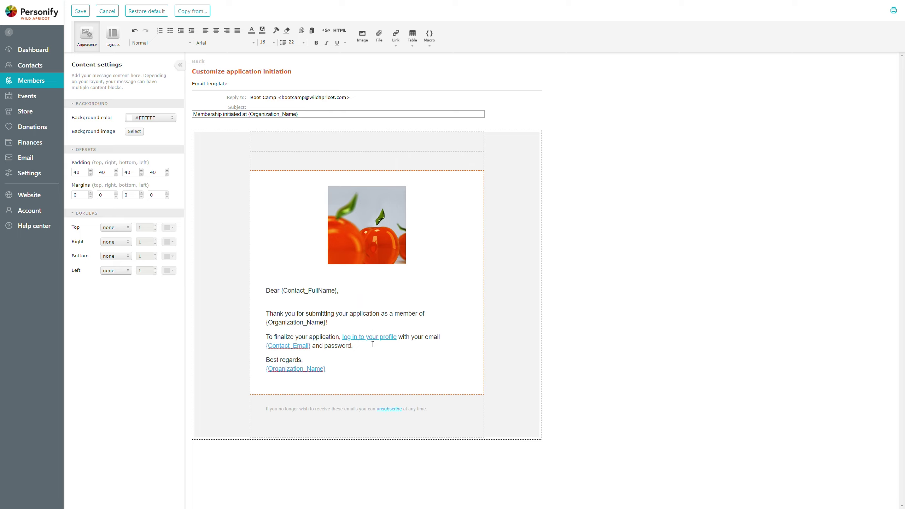
key(Return)
key(Return)
text(If y)
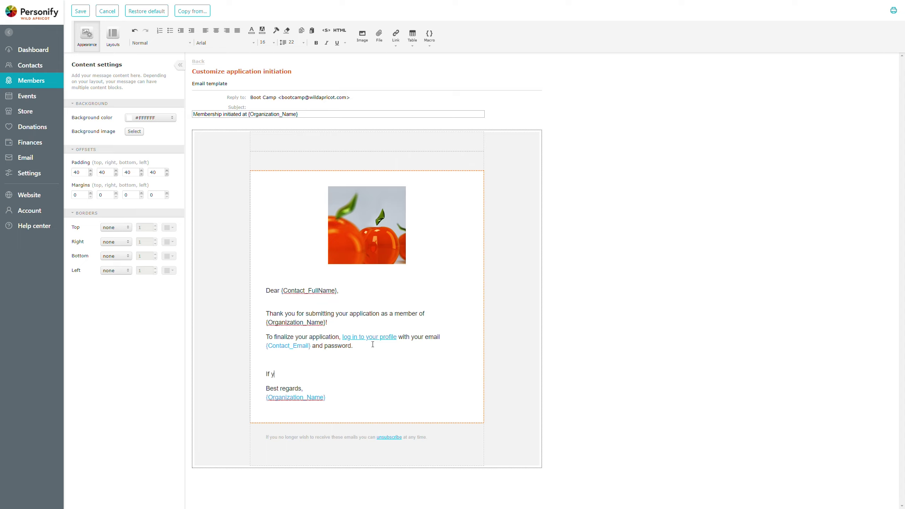
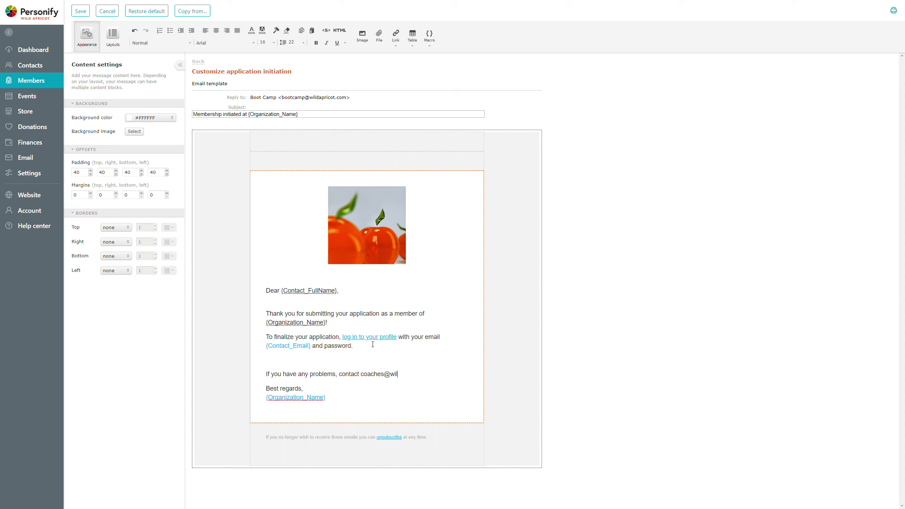
key(Return)
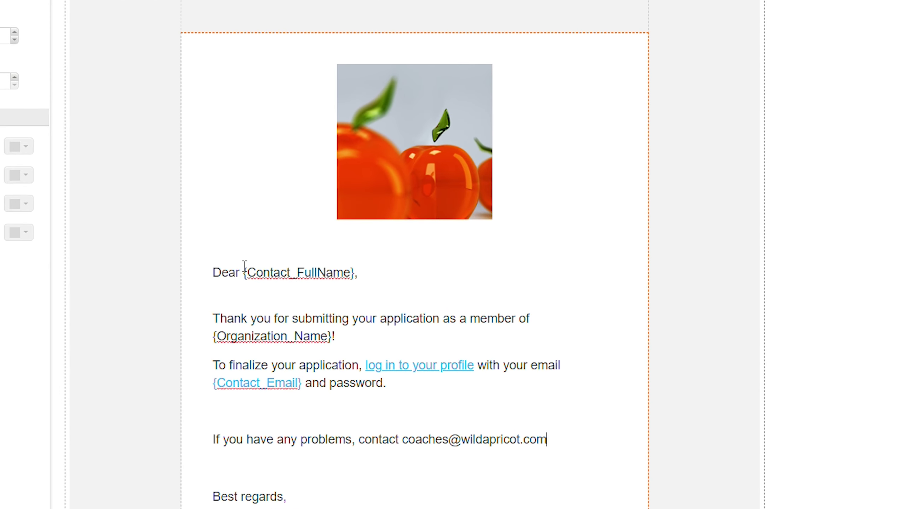
Check the name and organization placeholders, then start a new line after 'and password.'.
drag(245, 265, 356, 271)
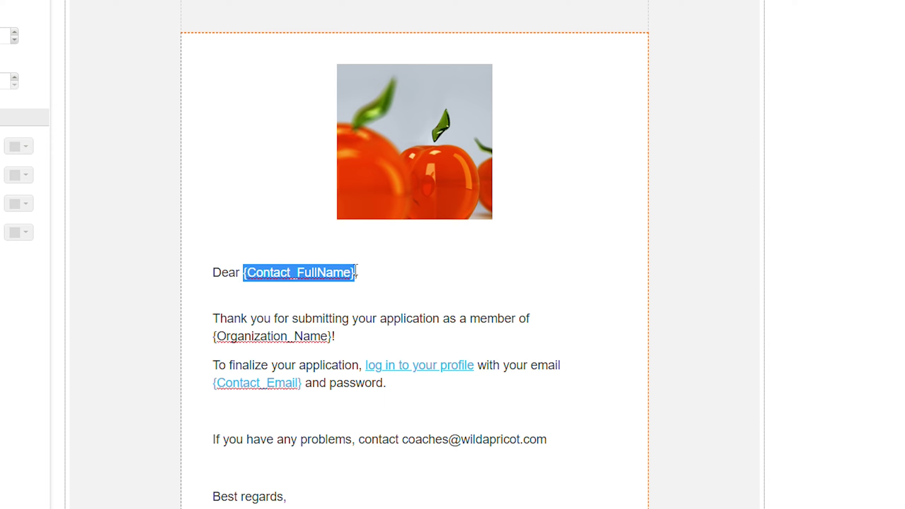
click(349, 338)
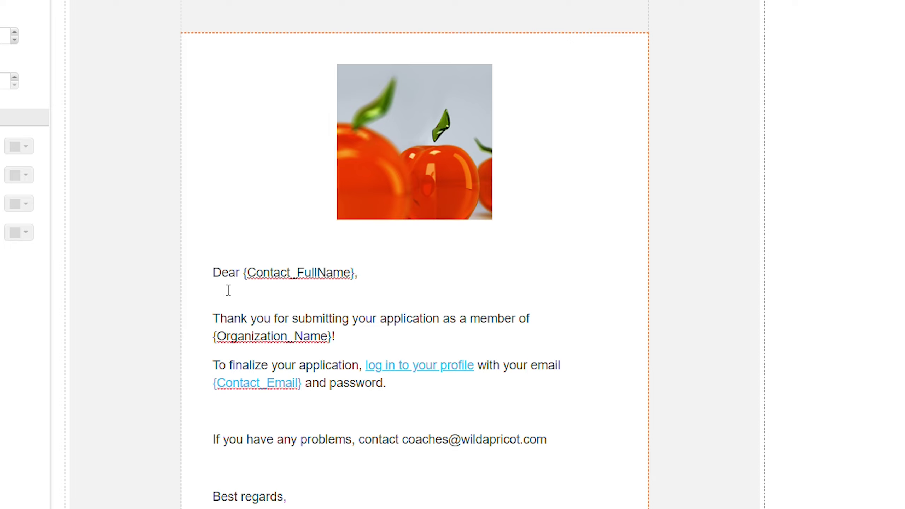
click(212, 277)
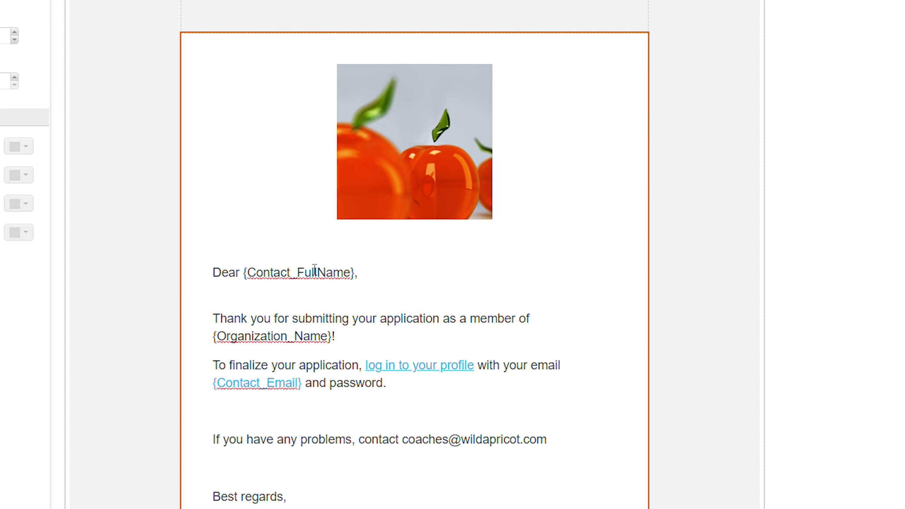
click(287, 273)
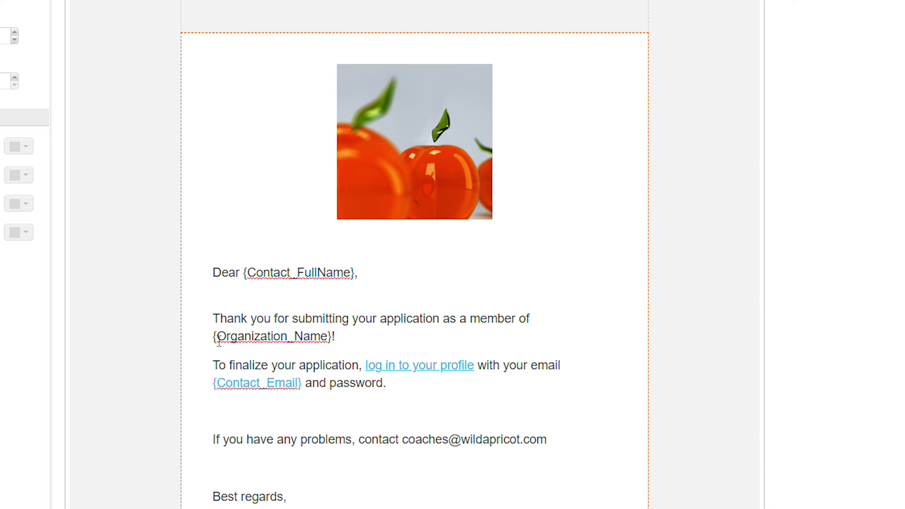
drag(219, 340, 323, 340)
click(517, 336)
click(425, 389)
key(Return)
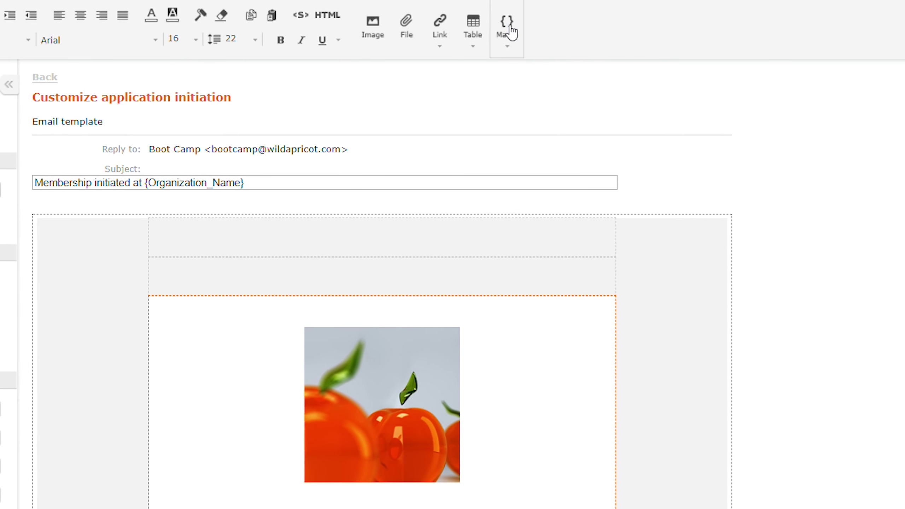
Add the sign-off 'Thanks, Mr. {Contact_Last_Name}' using the last-name macro.
click(507, 26)
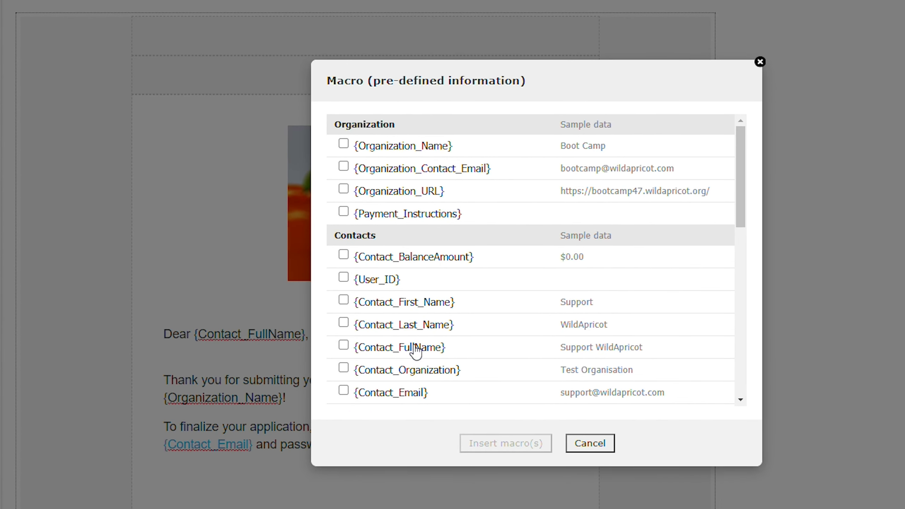
click(383, 329)
scroll(521, 363, down, 10)
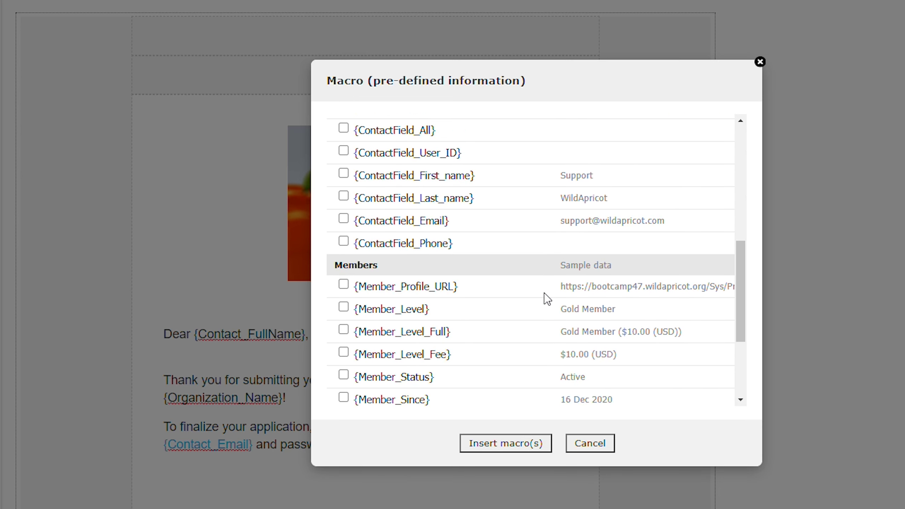
scroll(543, 301, down, 3)
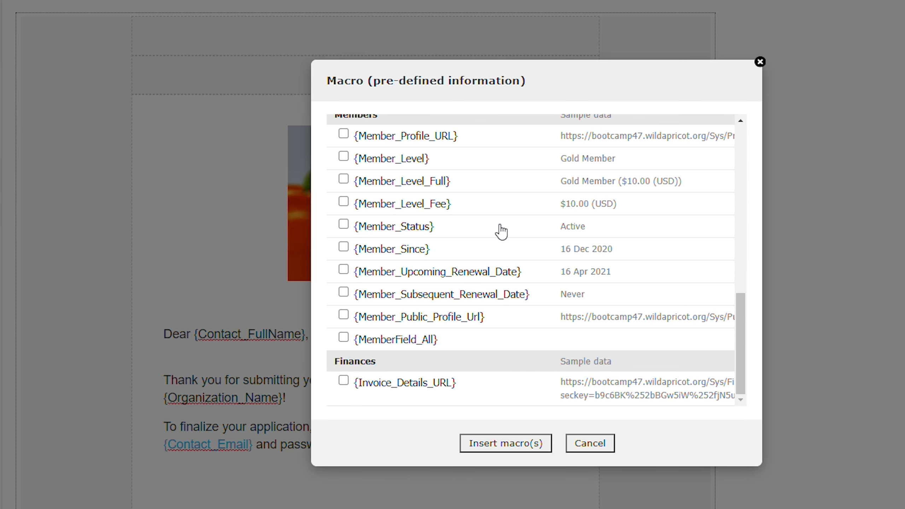
scroll(519, 221, up, 2)
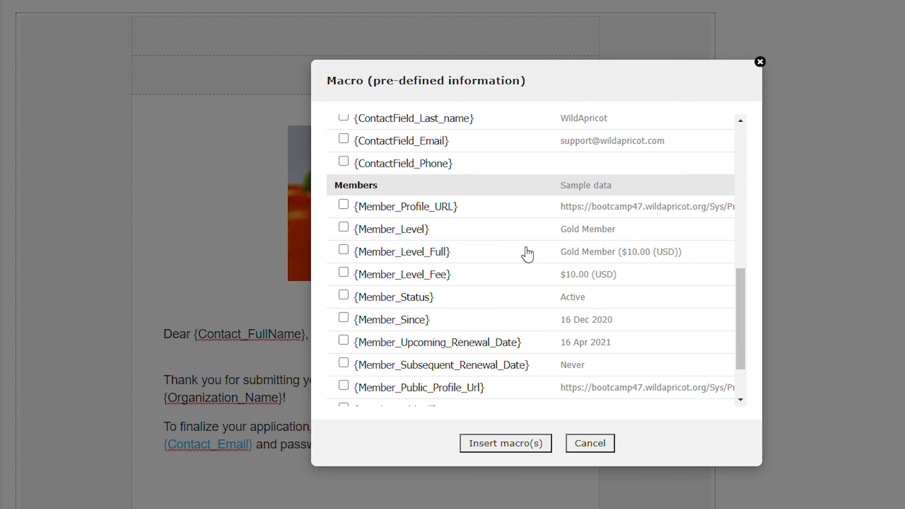
click(514, 452)
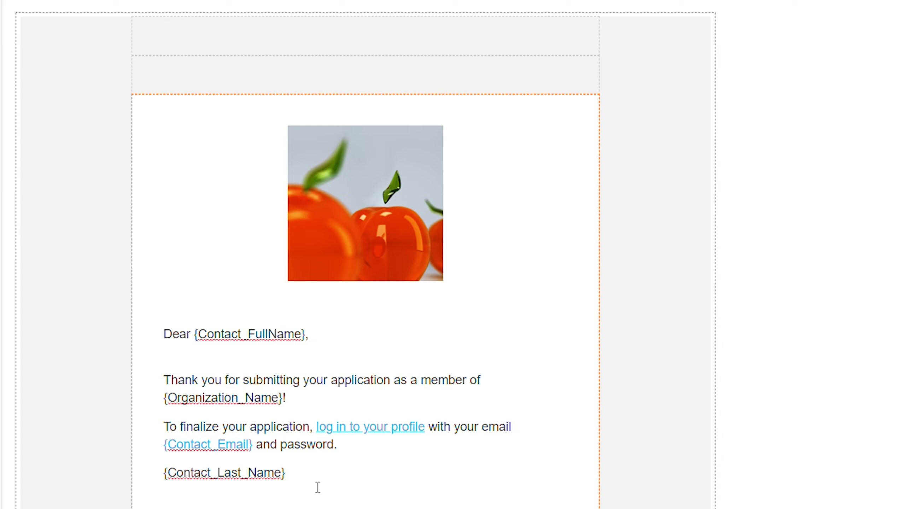
text(Thanks, Mr.)
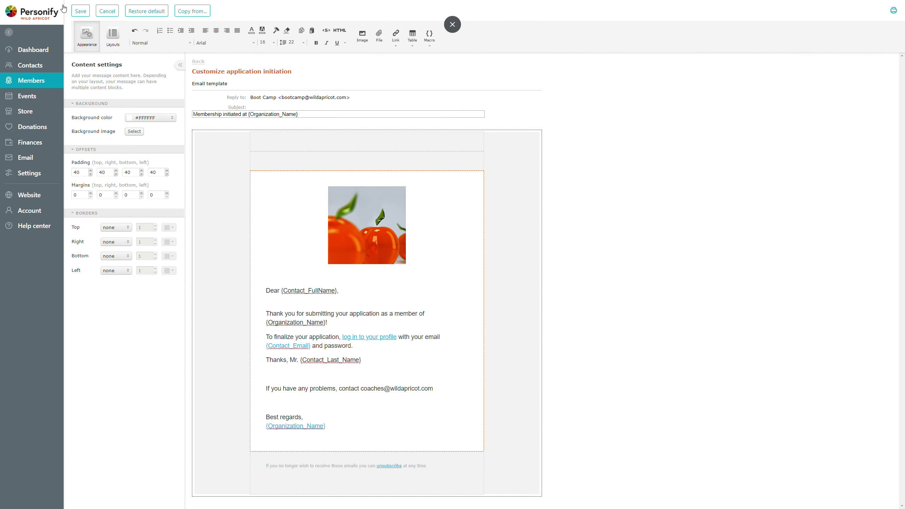
Save the application initiation email and answer the update-existing-levels prompt.
click(81, 11)
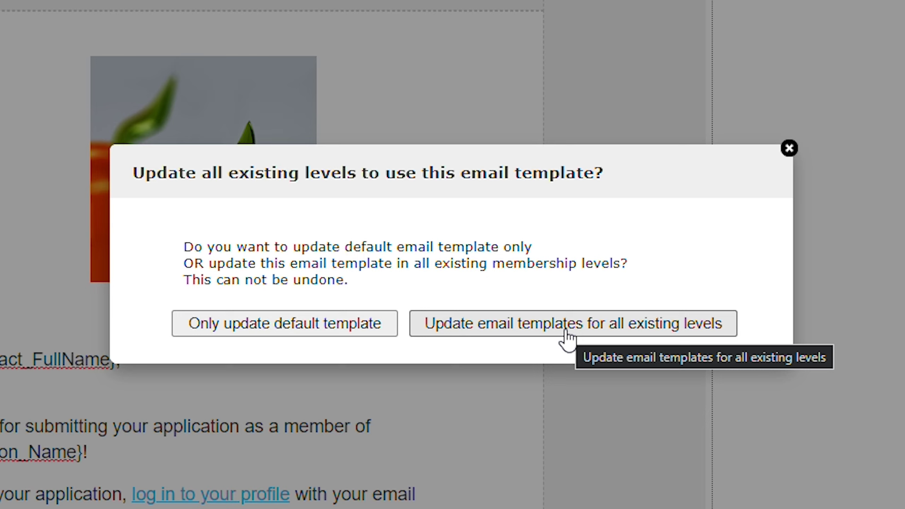
click(289, 332)
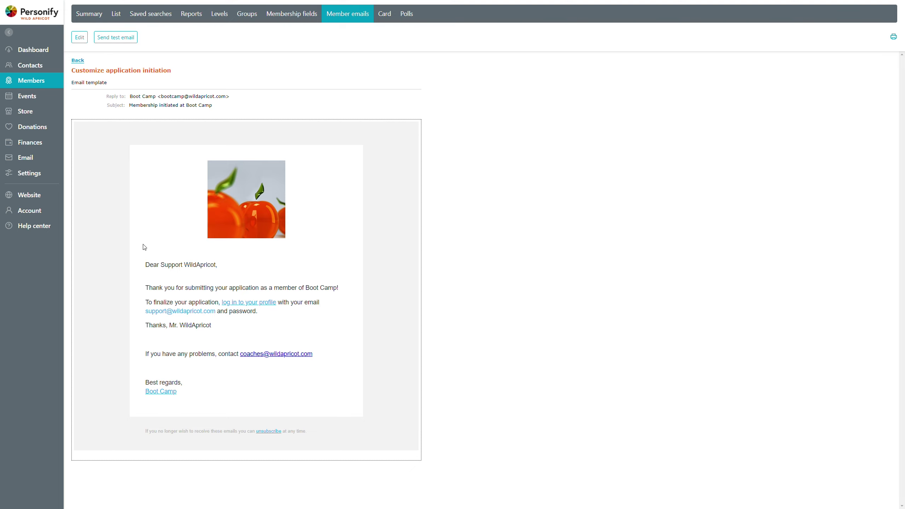
Return to the Customize default membership emails list.
click(79, 62)
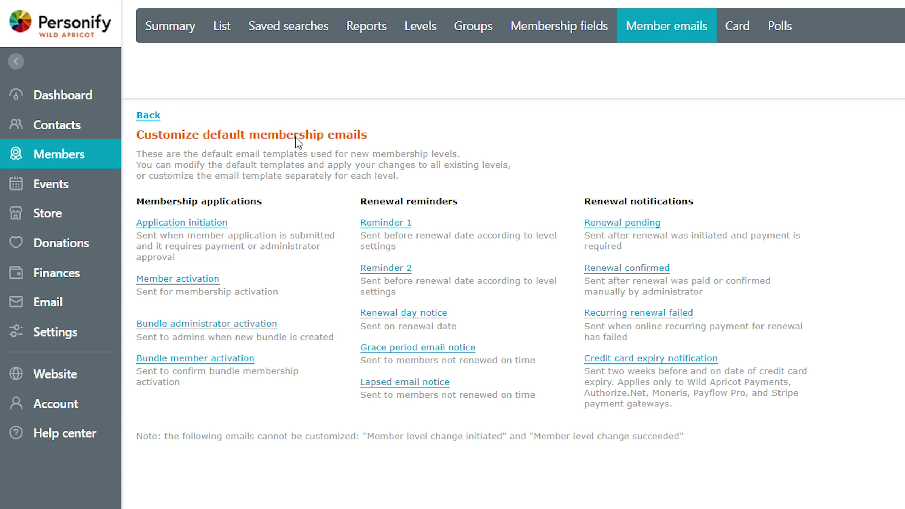
In the Gold level's Renewal policy, set the renewal period to Monthly.
click(416, 38)
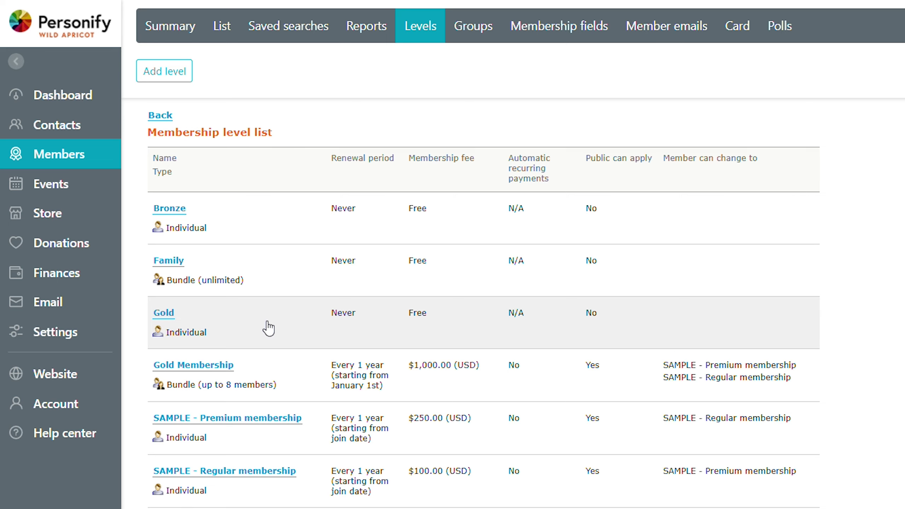
click(269, 326)
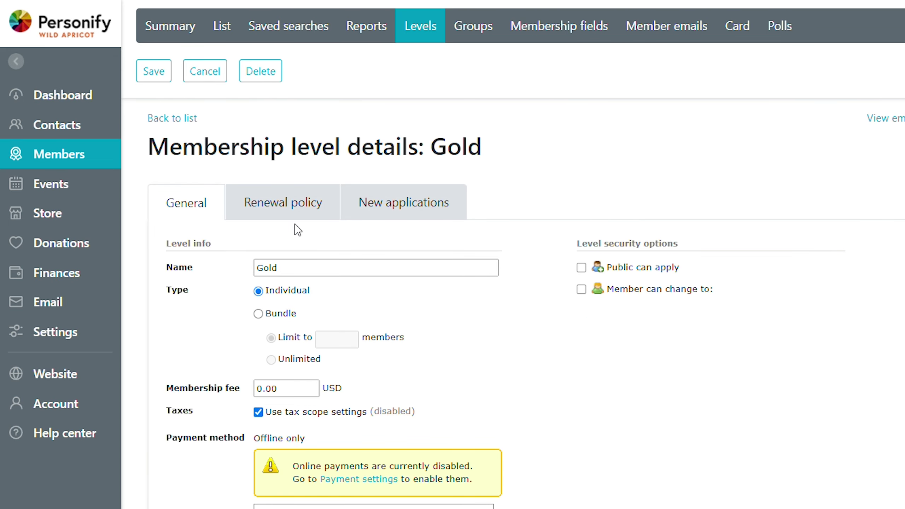
click(298, 199)
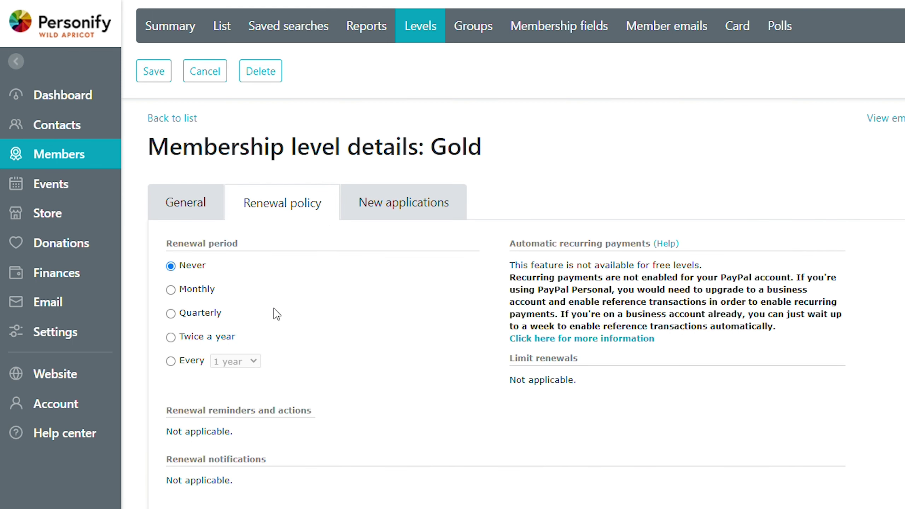
drag(178, 248, 228, 250)
click(303, 276)
click(196, 290)
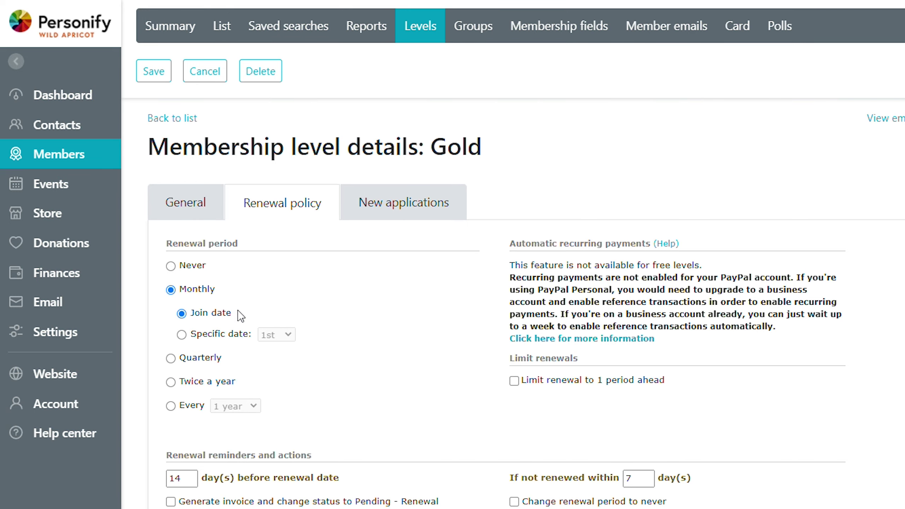
scroll(316, 287, down, 5)
Turn on generating and emailing a Gold renewal invoice 14 days ahead, with Pending - Renewal status.
scroll(315, 288, down, 5)
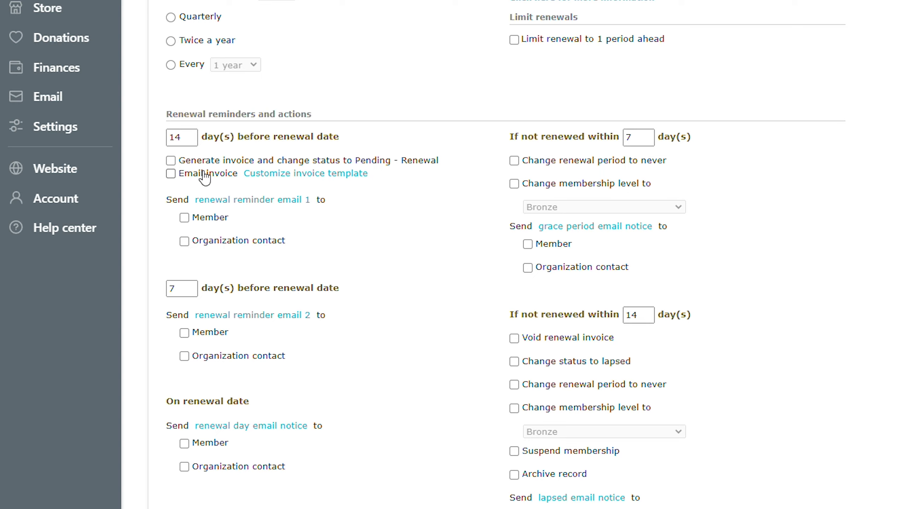
click(184, 162)
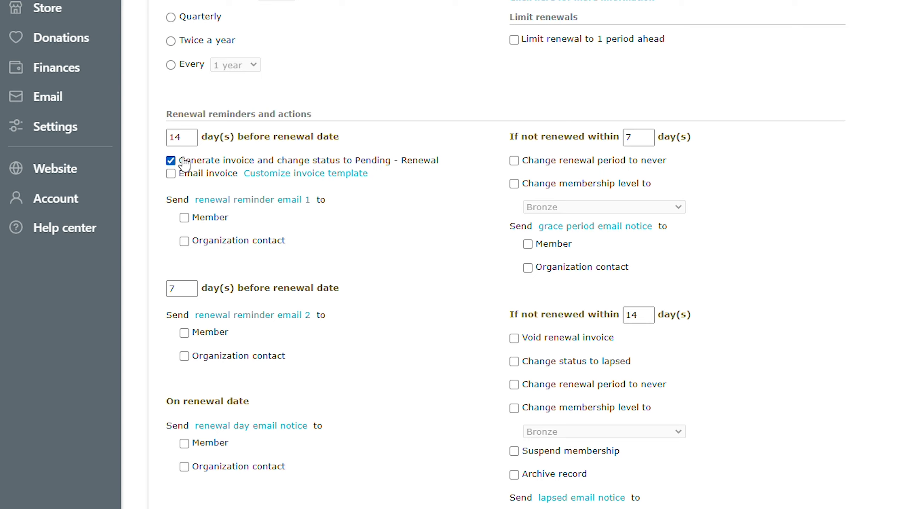
click(209, 176)
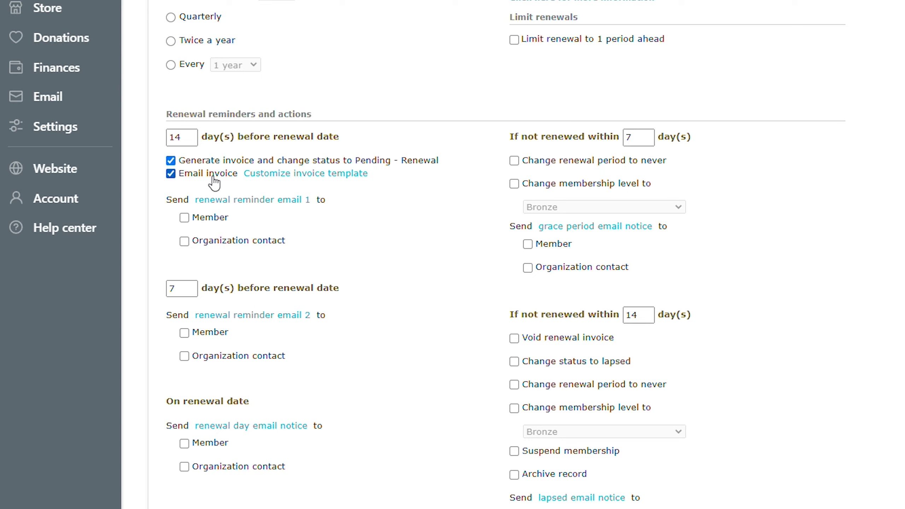
double_click(389, 166)
drag(390, 165, 416, 170)
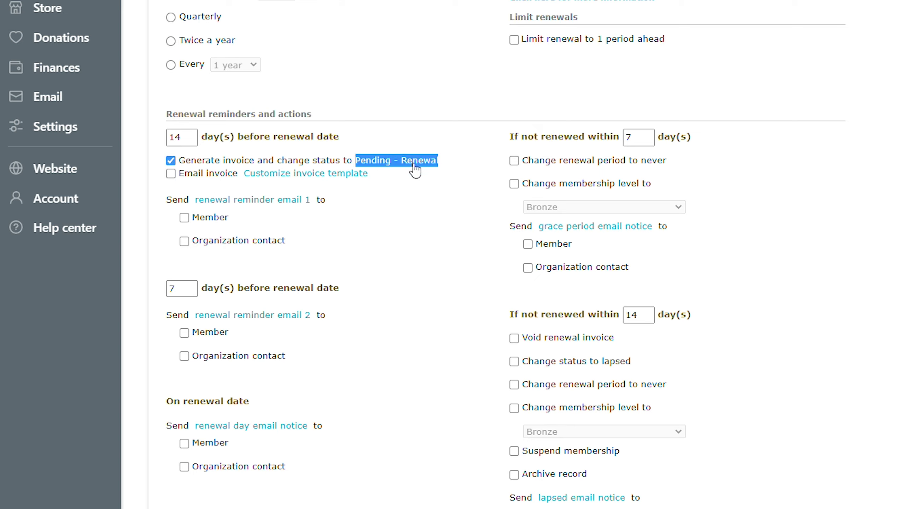
click(415, 164)
click(205, 161)
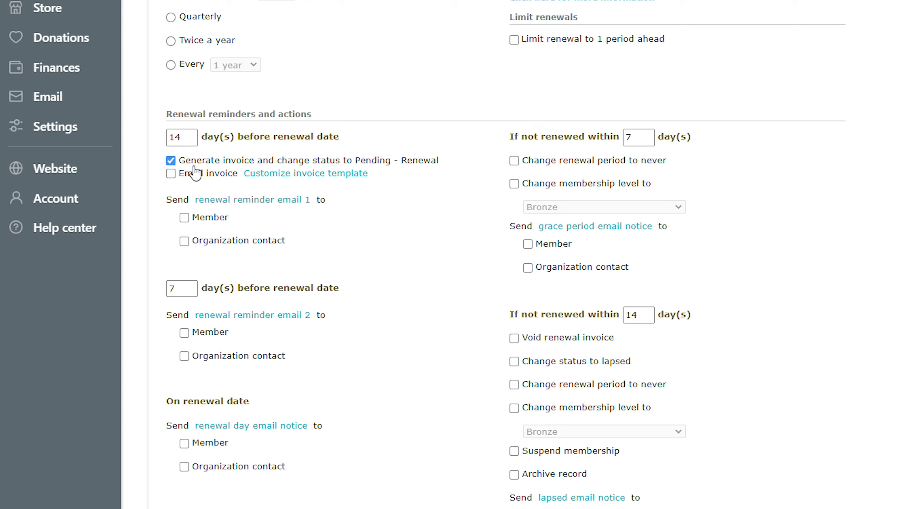
click(199, 178)
Insert a 'Boot Camp' line above 'Dear' in the Gold renewal reminder 1 email and save it.
click(274, 200)
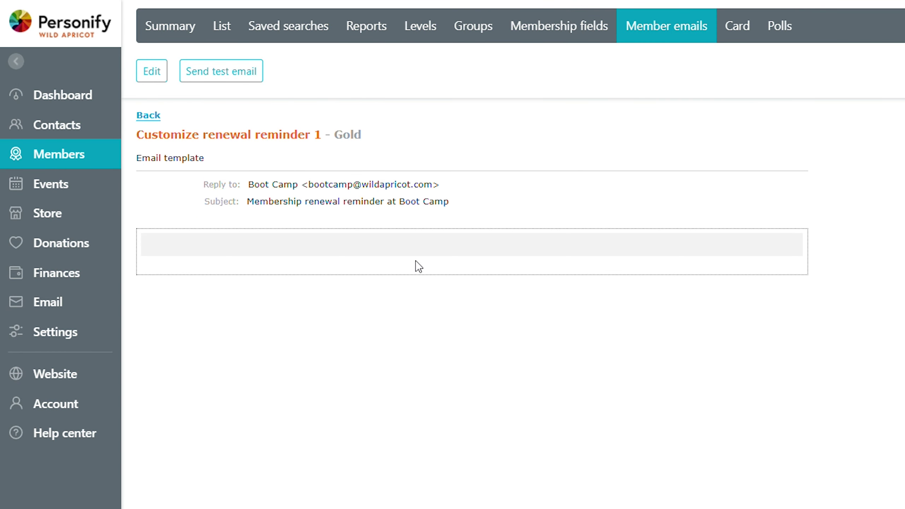
double_click(348, 135)
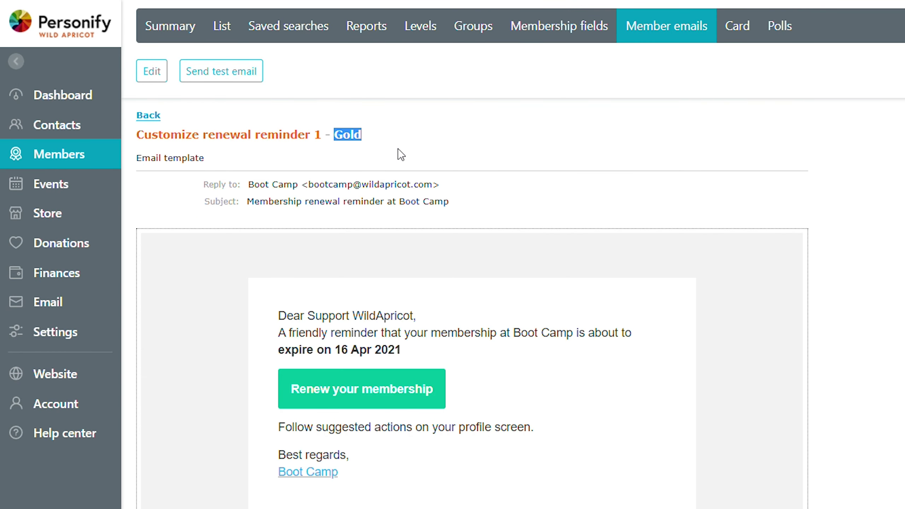
click(152, 71)
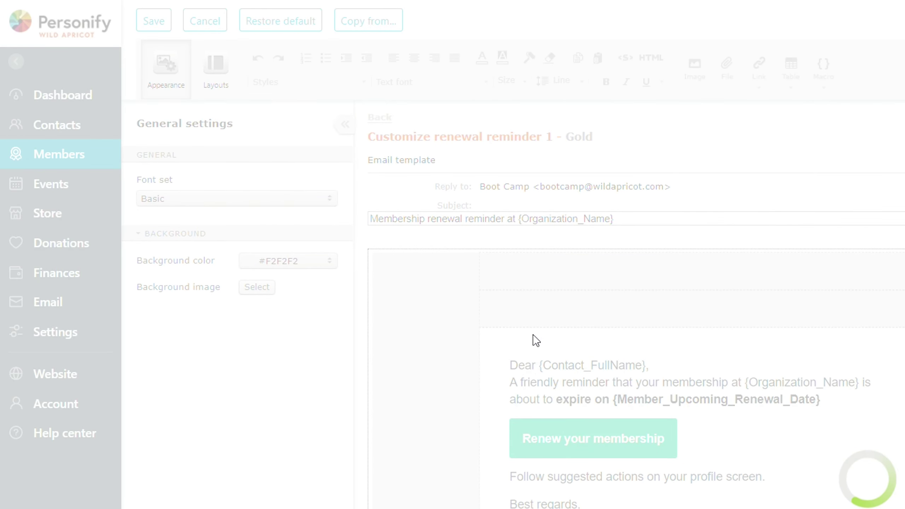
click(506, 358)
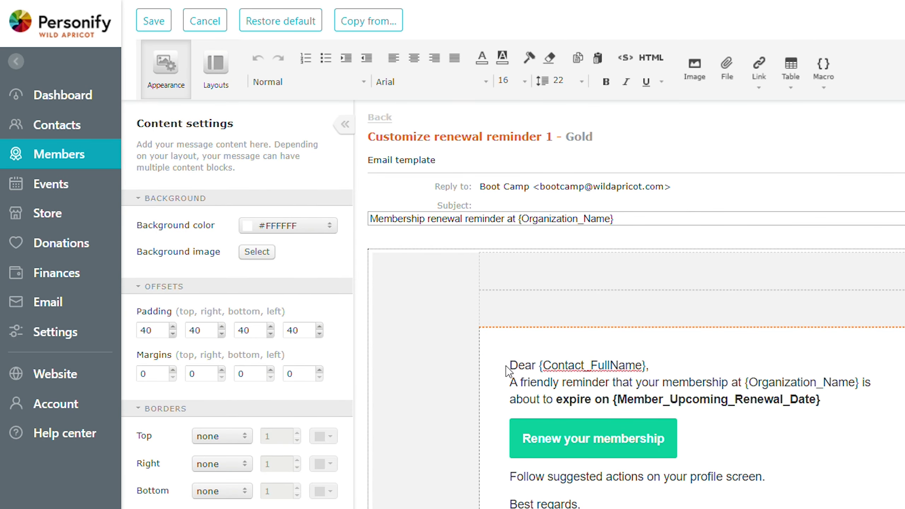
key(Return)
key(Return)
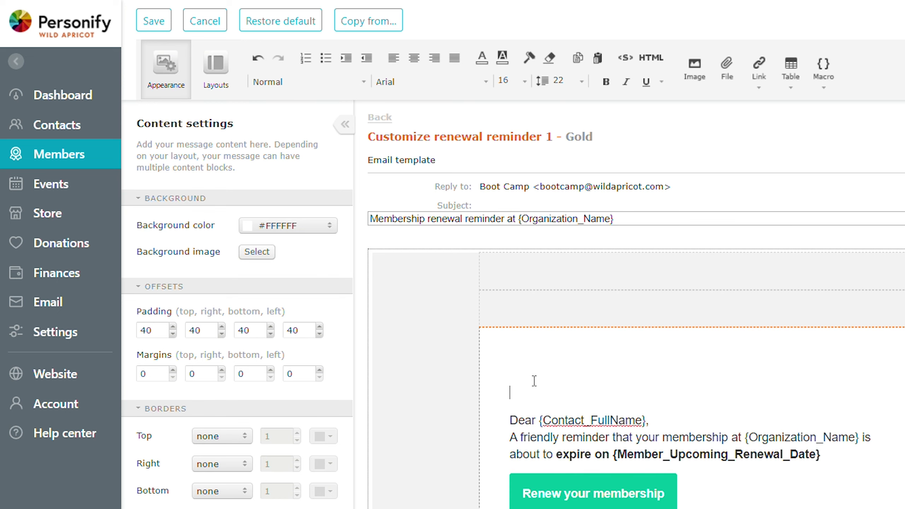
key(Up)
text(Boot Camp)
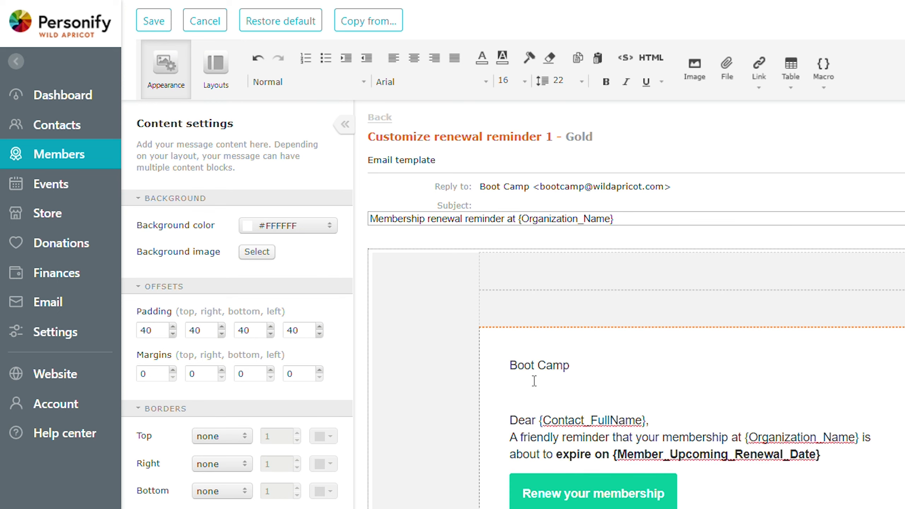
click(161, 23)
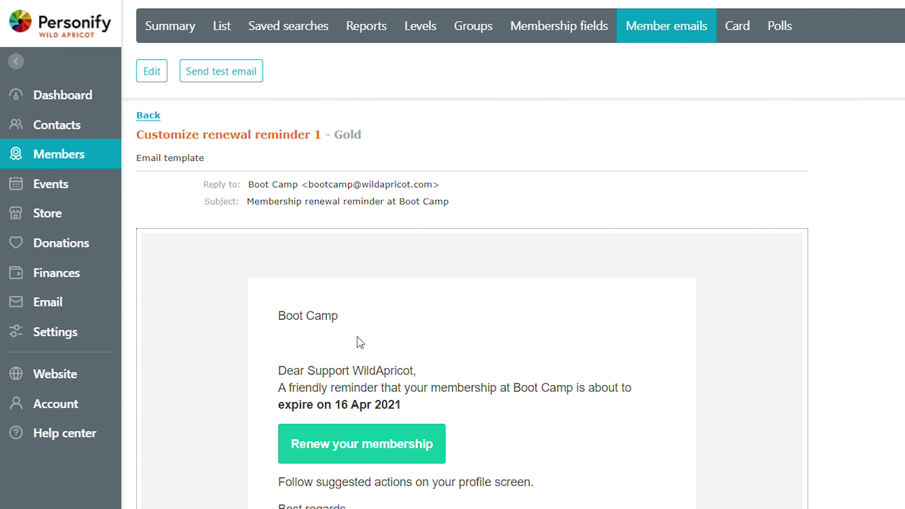
Highlight the new Boot Camp line and the Gold part of the reminder's title.
triple_click(289, 316)
click(358, 318)
double_click(220, 135)
drag(220, 135, 346, 138)
click(355, 136)
double_click(348, 135)
click(516, 147)
Confirm the default Reminder 1 greeting is unchanged, then return to the membership level list.
click(671, 25)
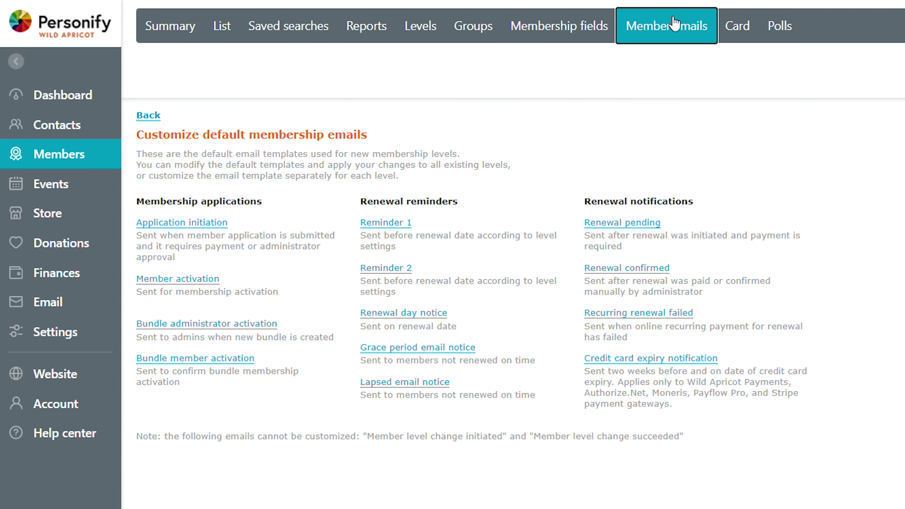
click(395, 228)
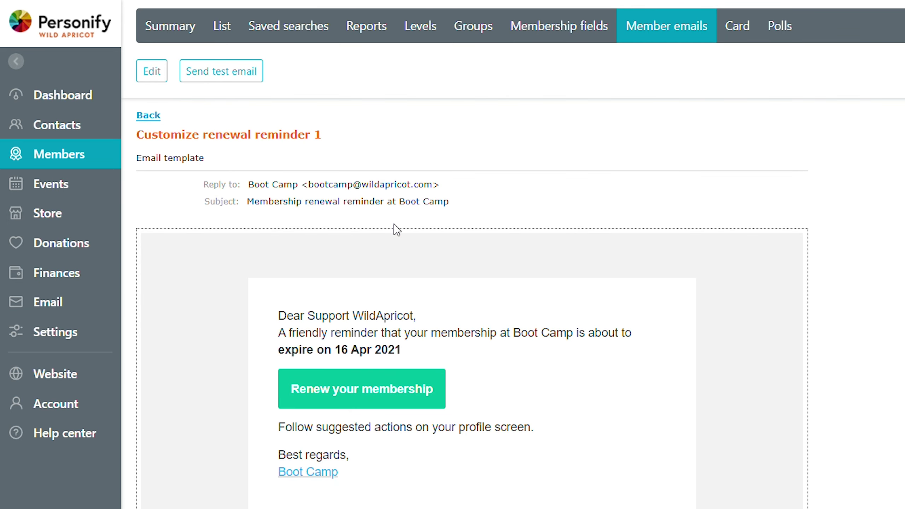
drag(288, 287, 365, 287)
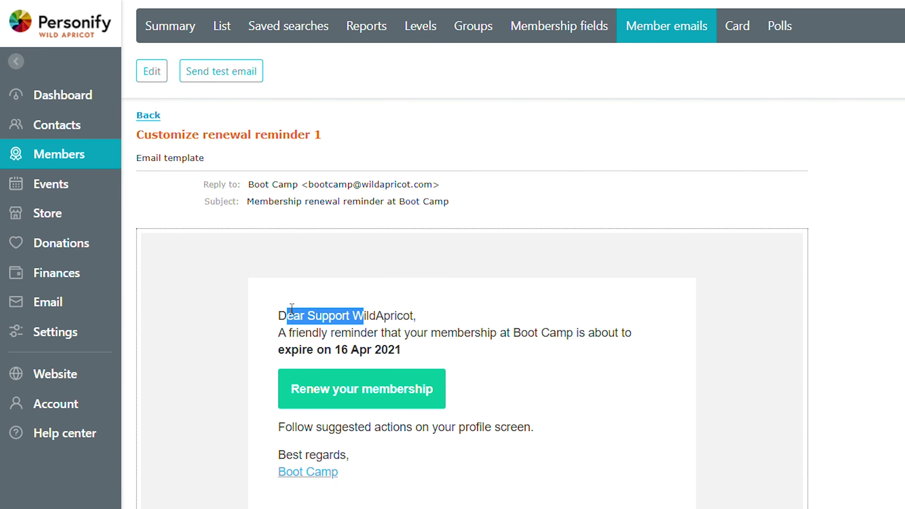
click(291, 309)
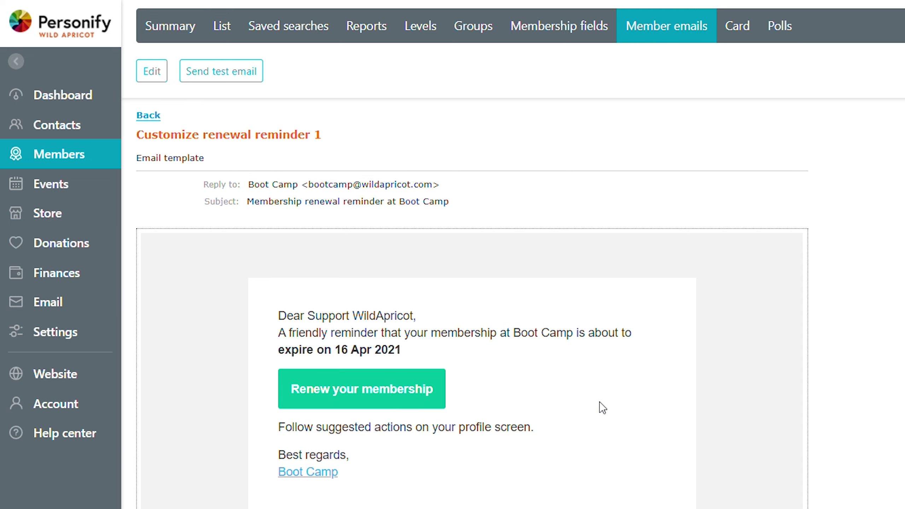
click(147, 115)
click(421, 42)
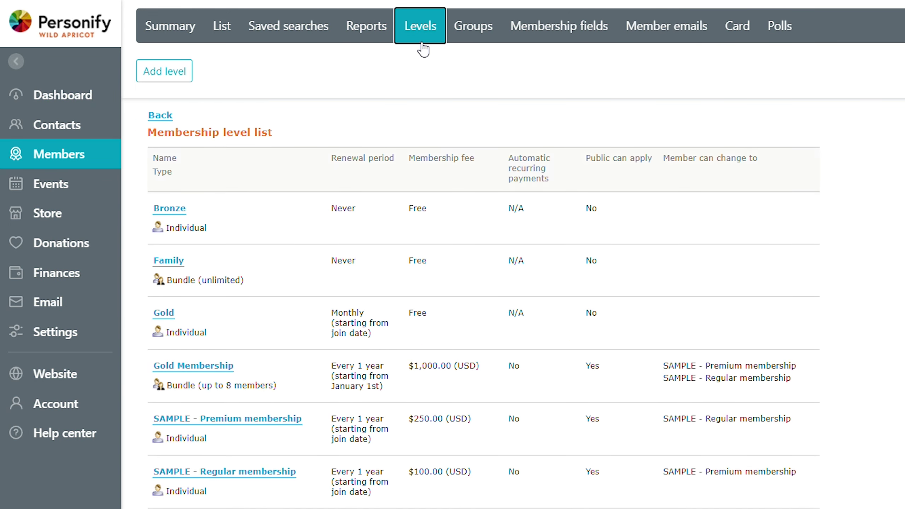
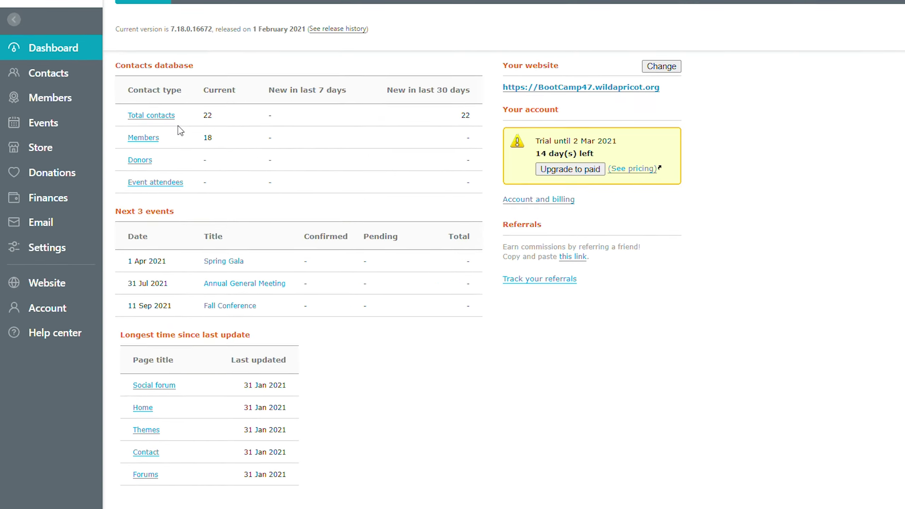
Open Event emails from the Events menu to see the default event email templates.
mouse_move(60, 123)
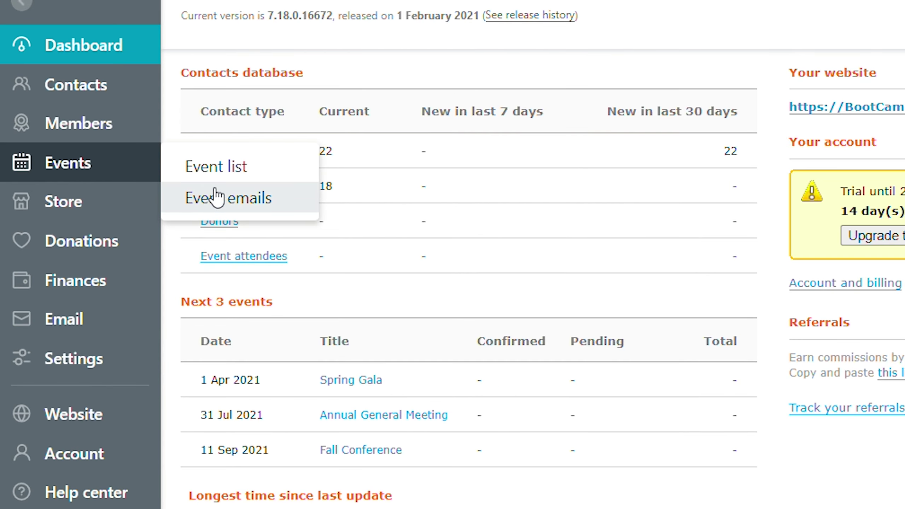
click(133, 142)
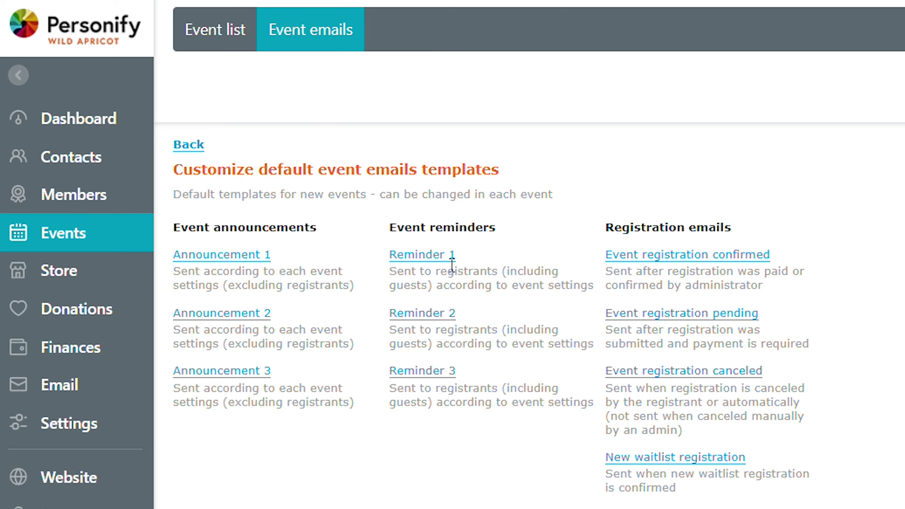
In the default Reminder 1 template, add 'Don't forget to update your profile!' below {Event_Title} and save.
click(432, 261)
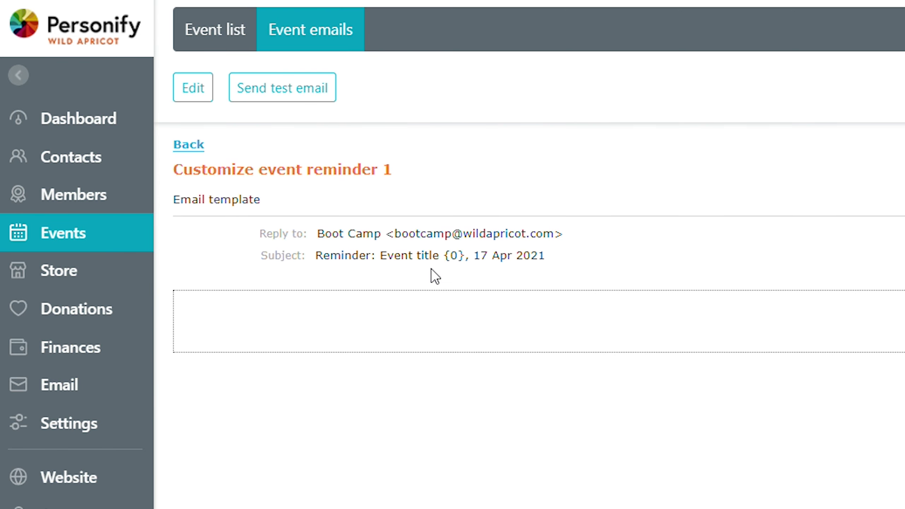
click(179, 87)
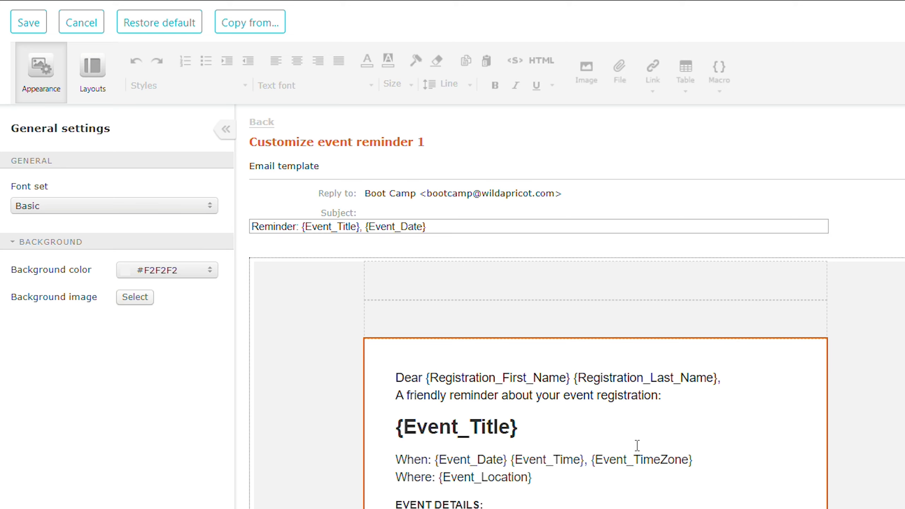
click(565, 426)
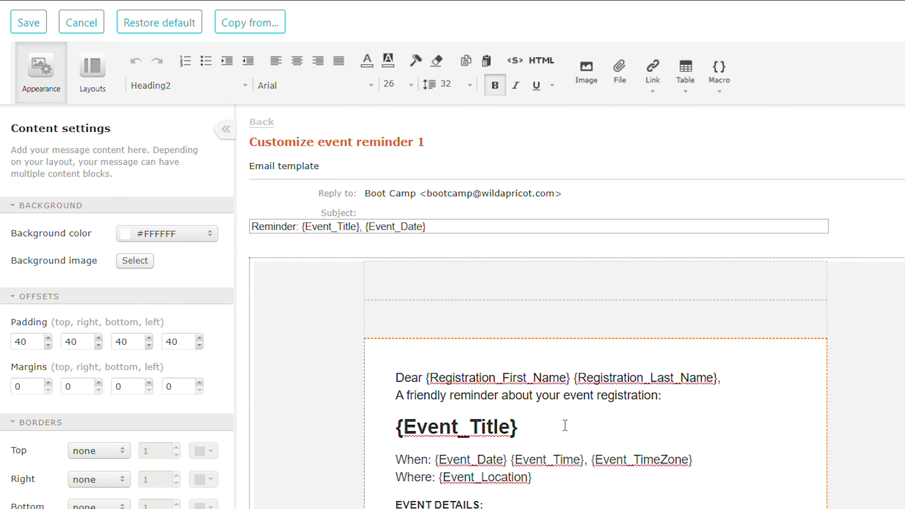
key(Return)
text(Don't for)
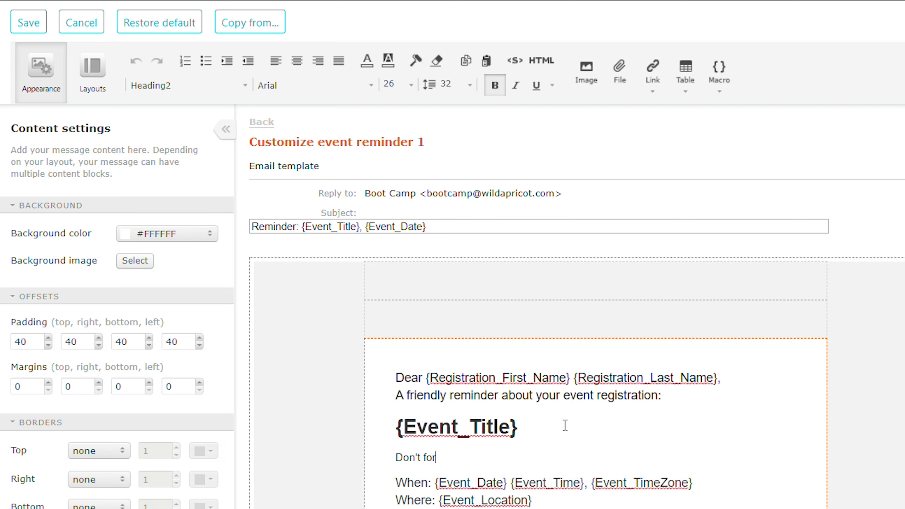
text(get to update your profile)
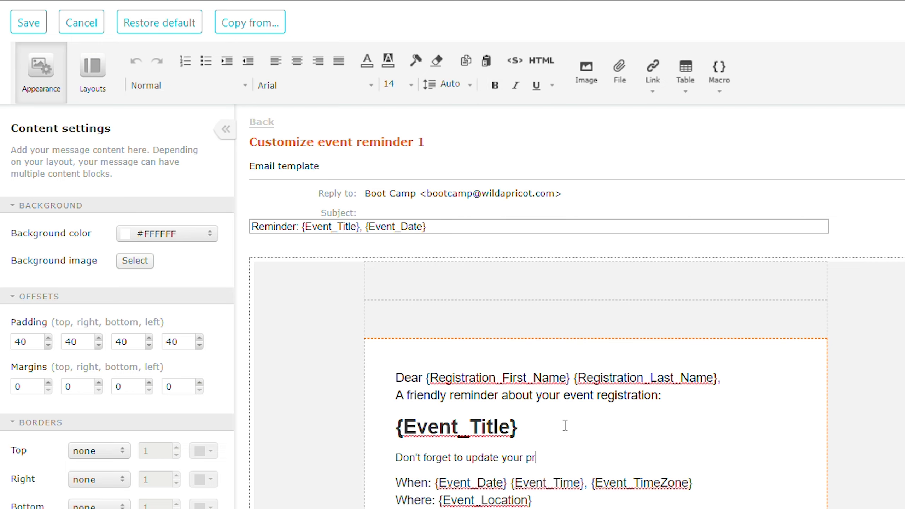
text(!)
click(28, 23)
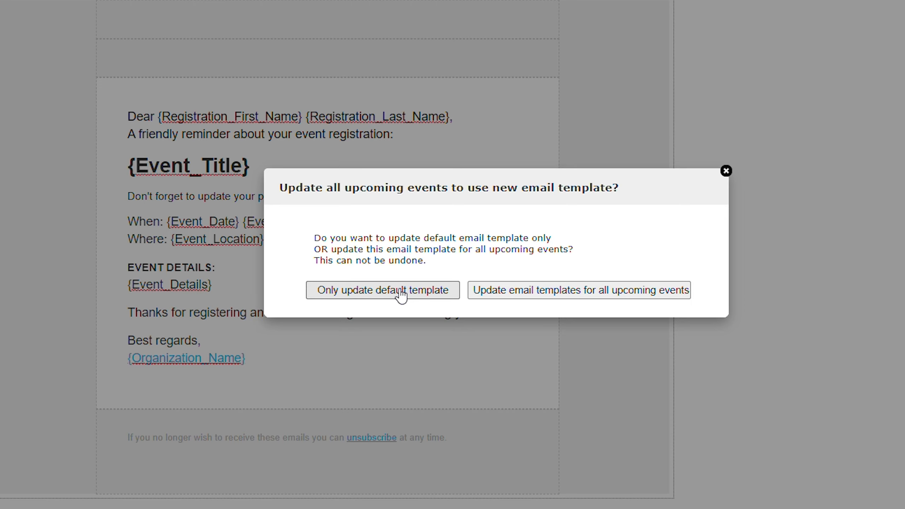
Choose to update templates for all upcoming events, confirming with UPDATE.
click(590, 295)
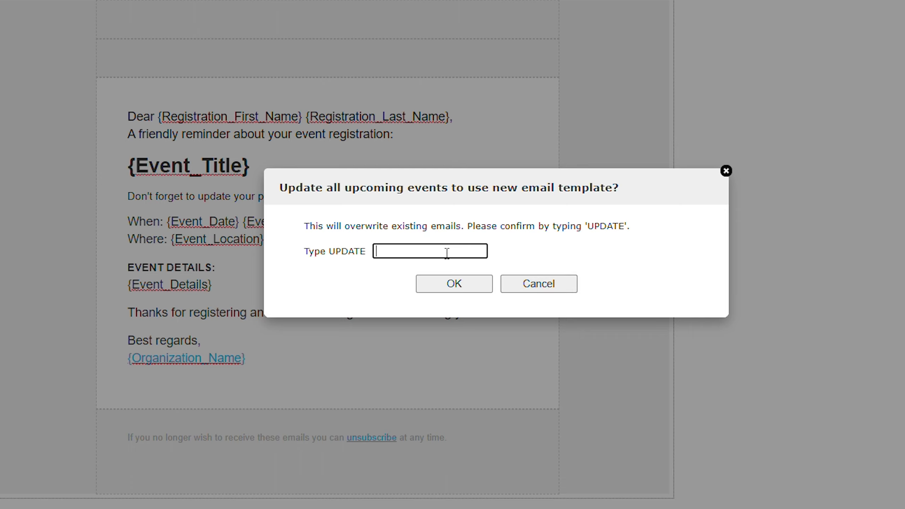
text(UPDATE)
click(443, 287)
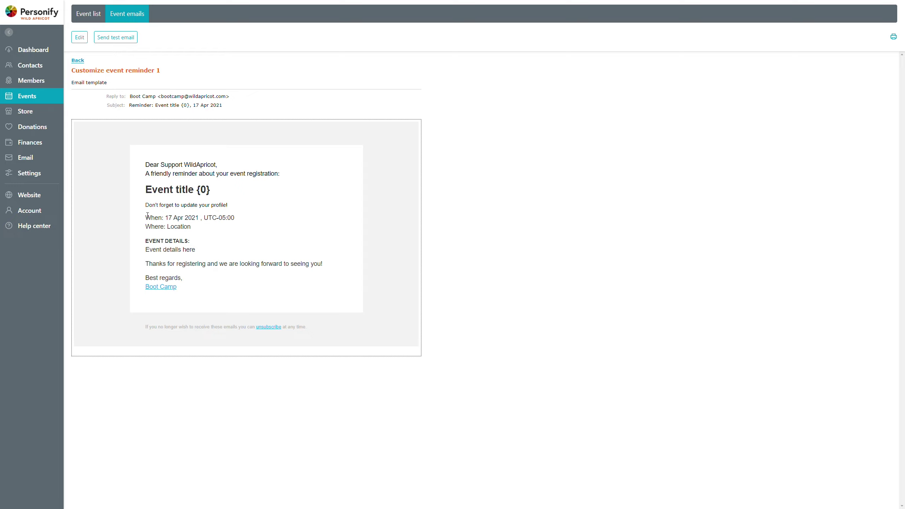
Go back from the template, then show the Event list of three upcoming events.
click(79, 61)
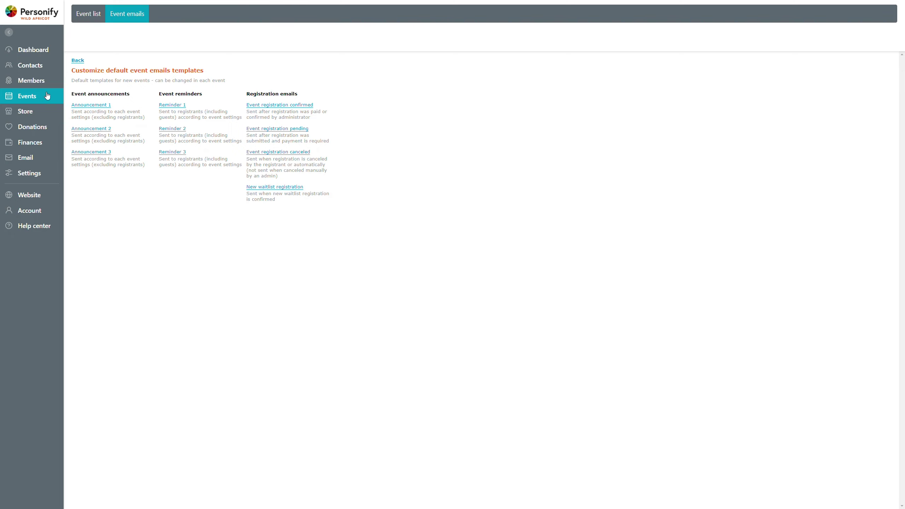
click(90, 16)
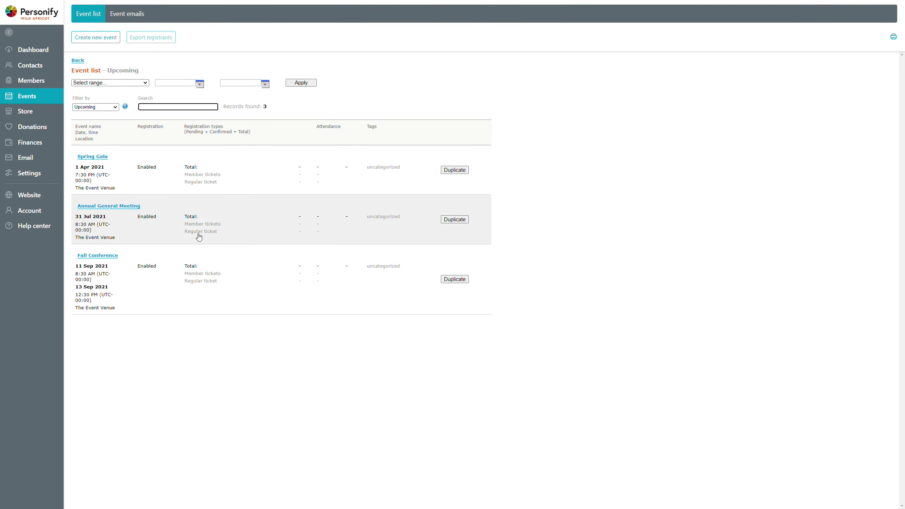
Open the Fall Conference event and view its Emails tab.
click(201, 268)
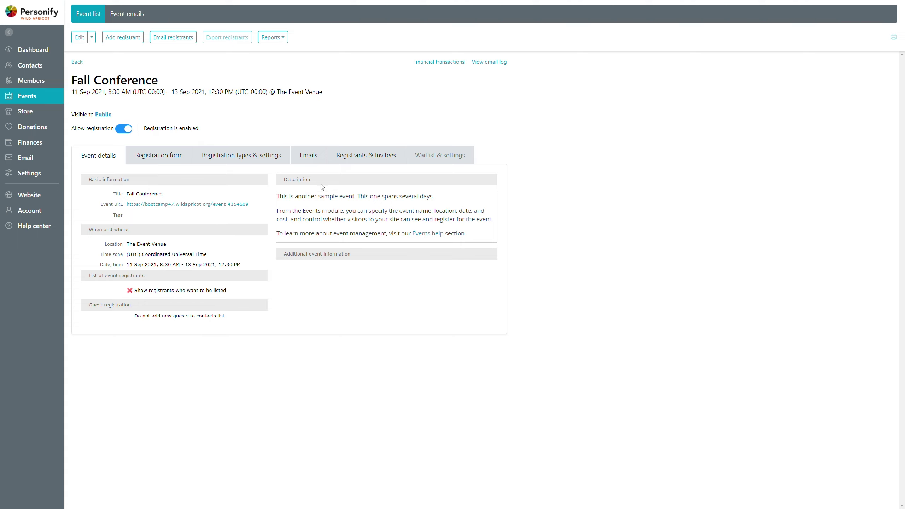
click(321, 154)
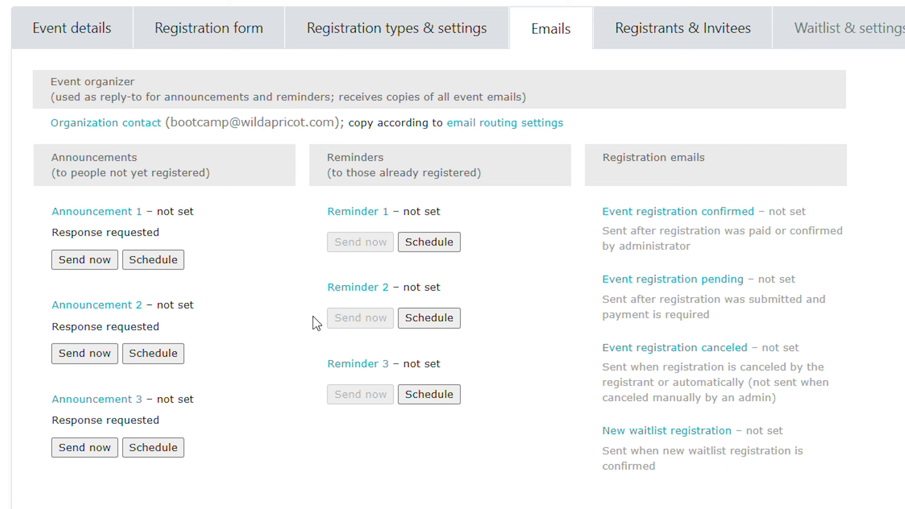
Open Fall Conference's Reminder 1, point out its inherited profile-update line, and start editing.
click(363, 213)
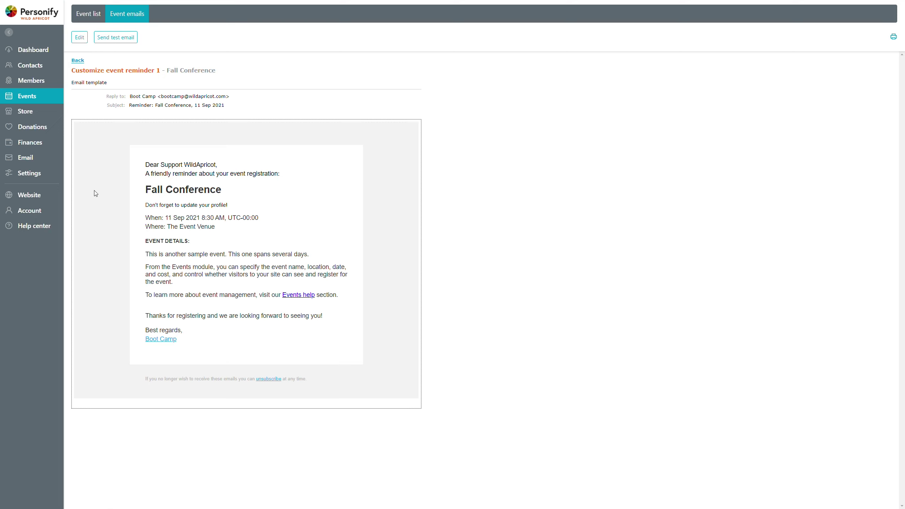
drag(146, 206, 232, 208)
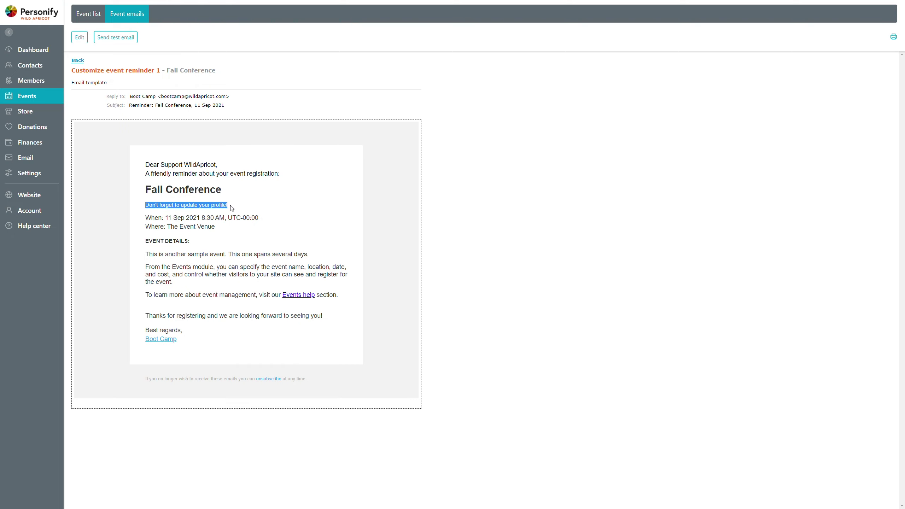
click(281, 208)
click(75, 41)
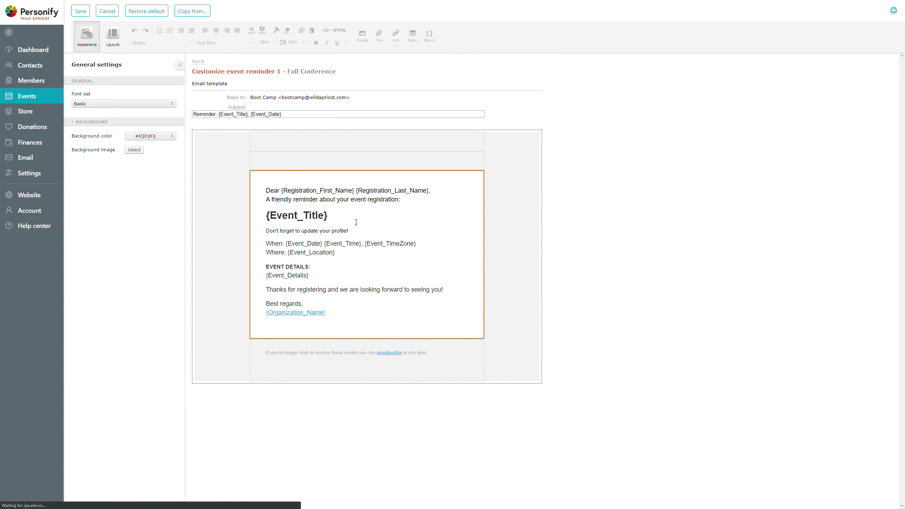
Add 'Don't forget to bring a jacket. :)' on a new line below the profile line.
click(352, 231)
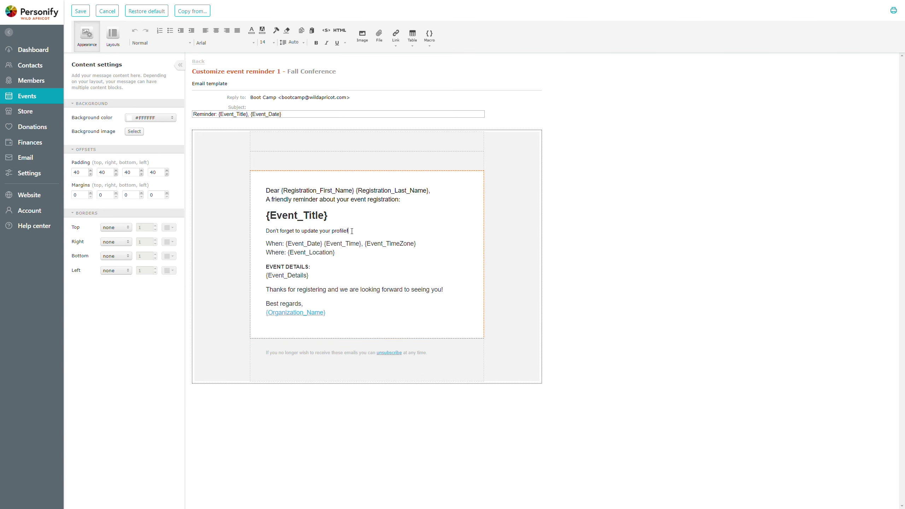
key(Return)
text(Don')
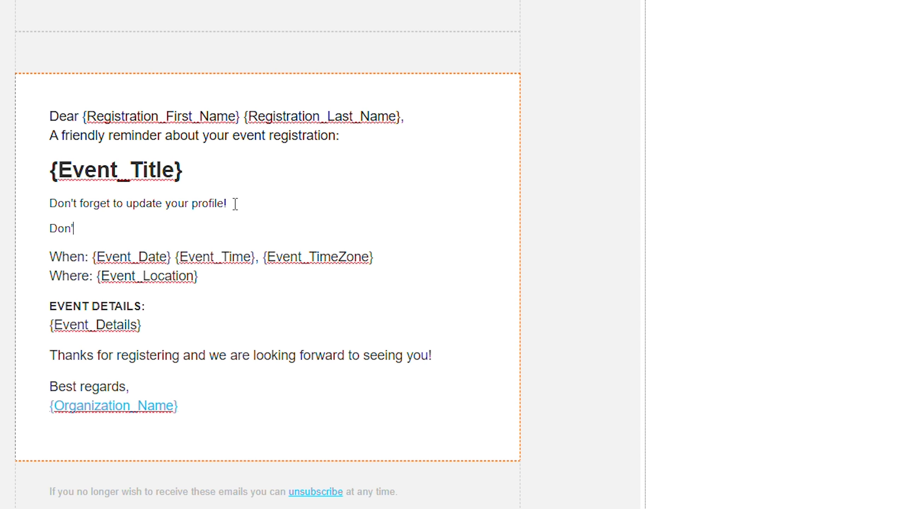
text(t forget to break a)
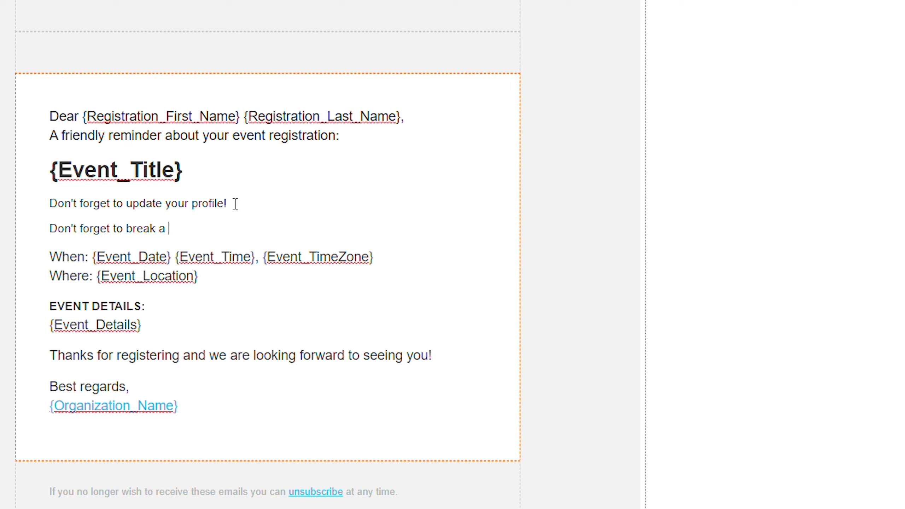
key(BackSpace)
key(BackSpace)
key(BackSpace)
key(BackSpace)
key(BackSpace)
key(BackSpace)
text(ing a jacket.  :))
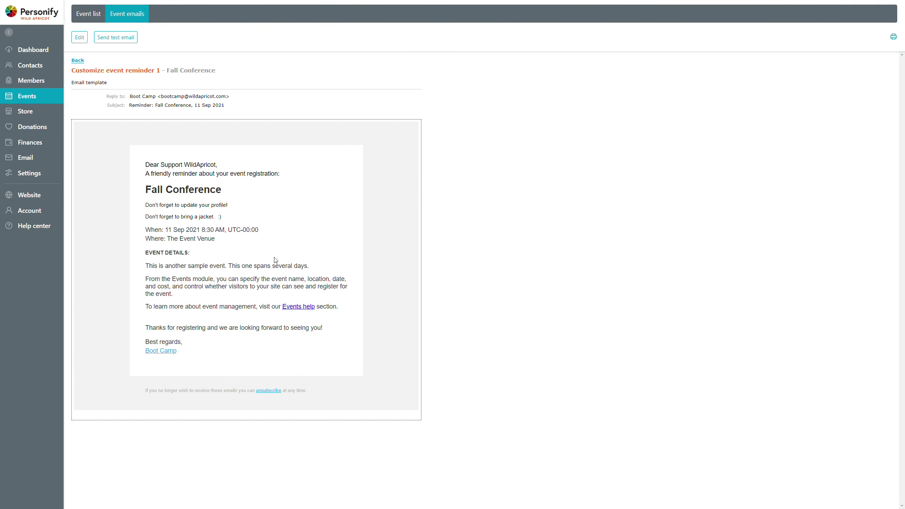
Highlight the new jacket line and the Fall Conference title in the reminder preview.
double_click(147, 217)
drag(147, 216, 221, 216)
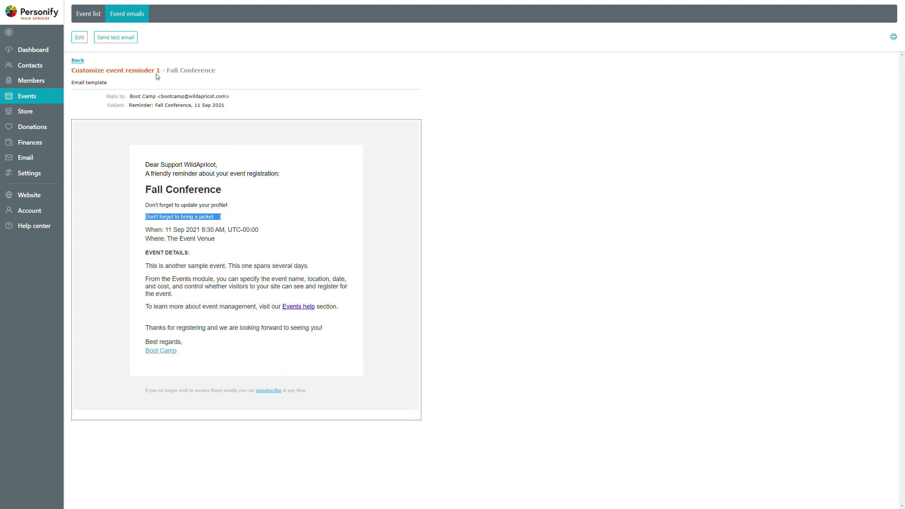
double_click(174, 71)
drag(175, 71, 191, 70)
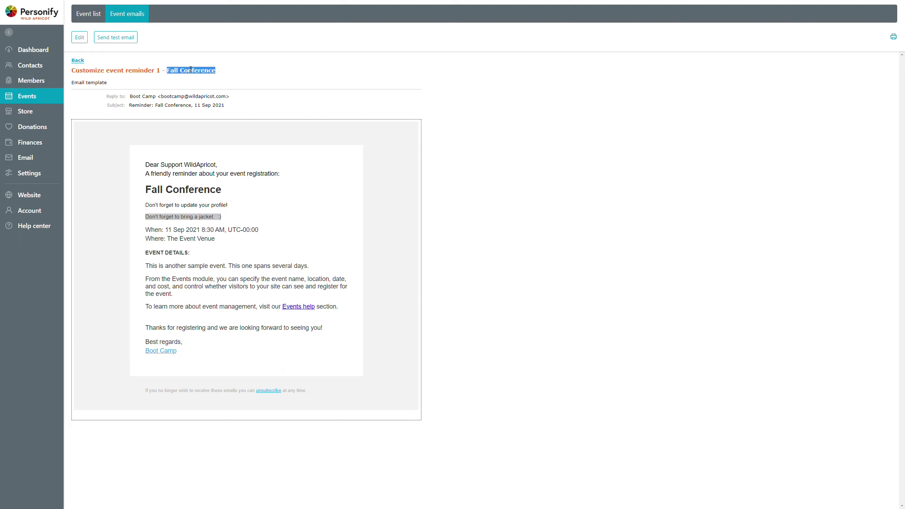
click(190, 70)
click(145, 204)
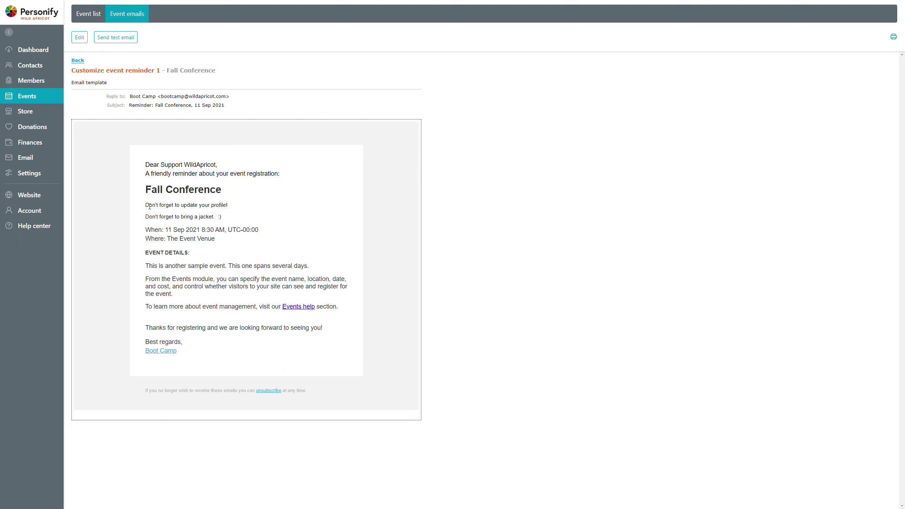
drag(146, 216, 234, 218)
click(233, 218)
drag(146, 206, 235, 205)
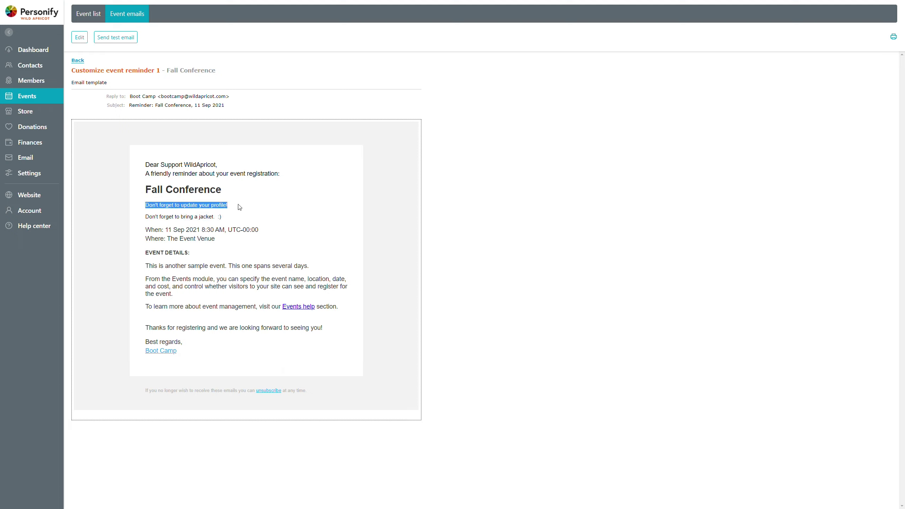
click(290, 243)
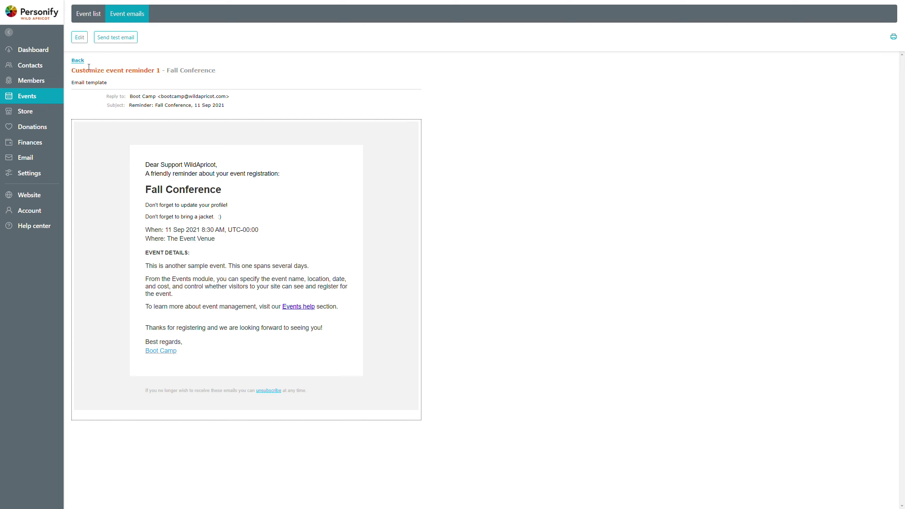
click(78, 60)
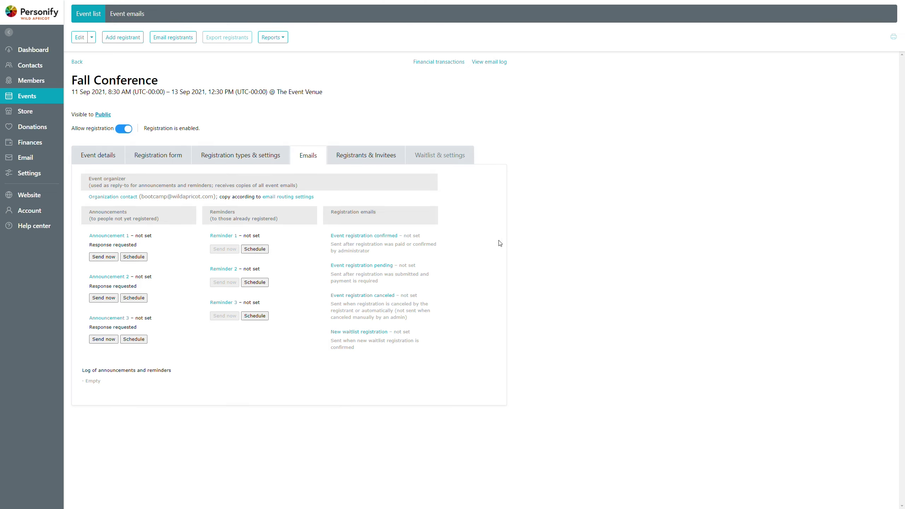
click(390, 236)
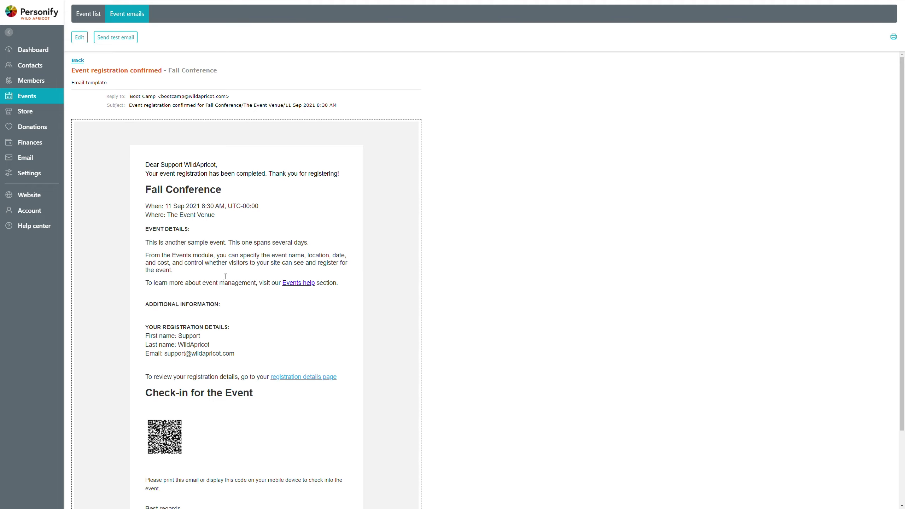
scroll(232, 270, down, 3)
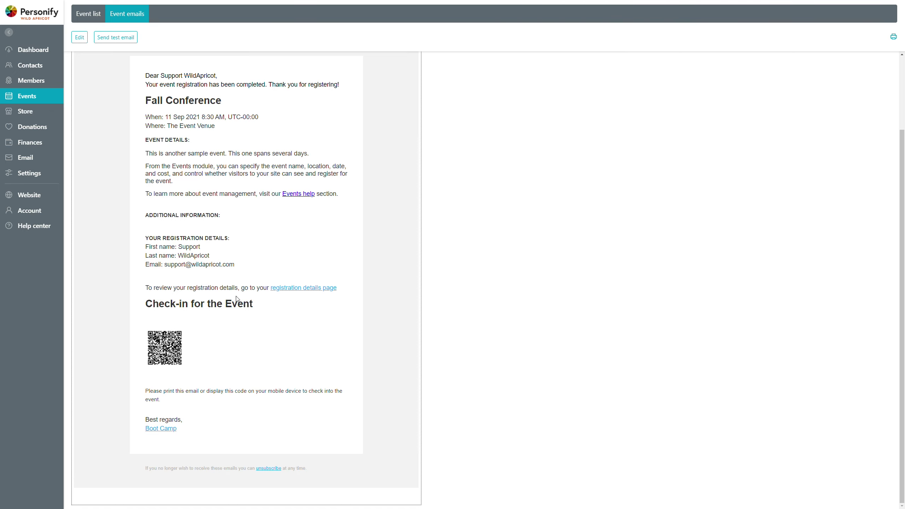
scroll(237, 299, up, 3)
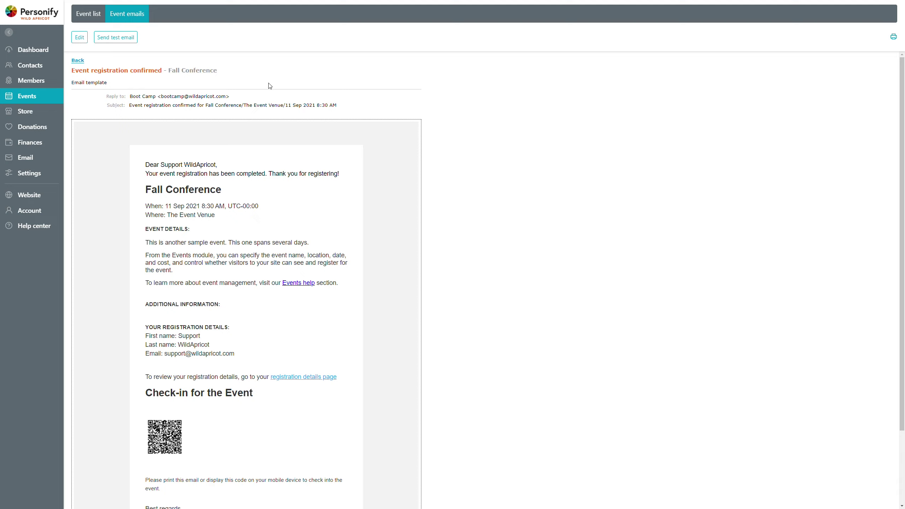
click(77, 60)
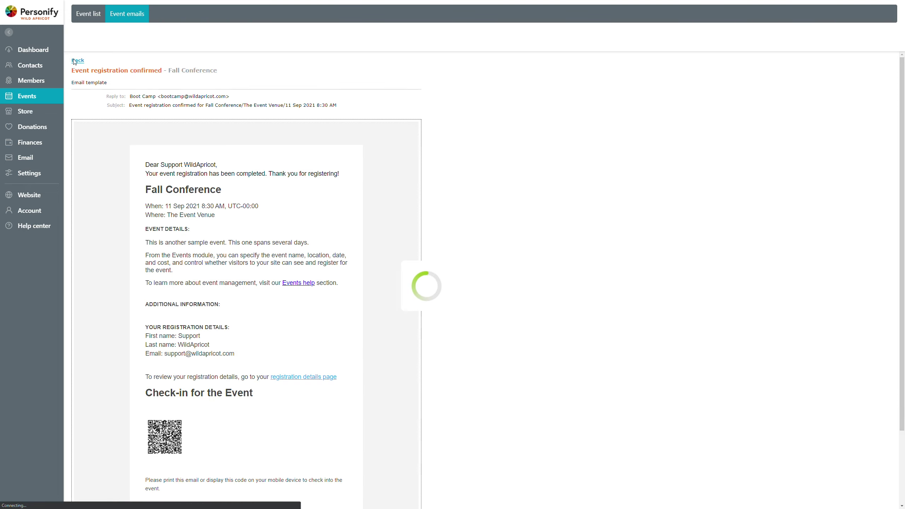
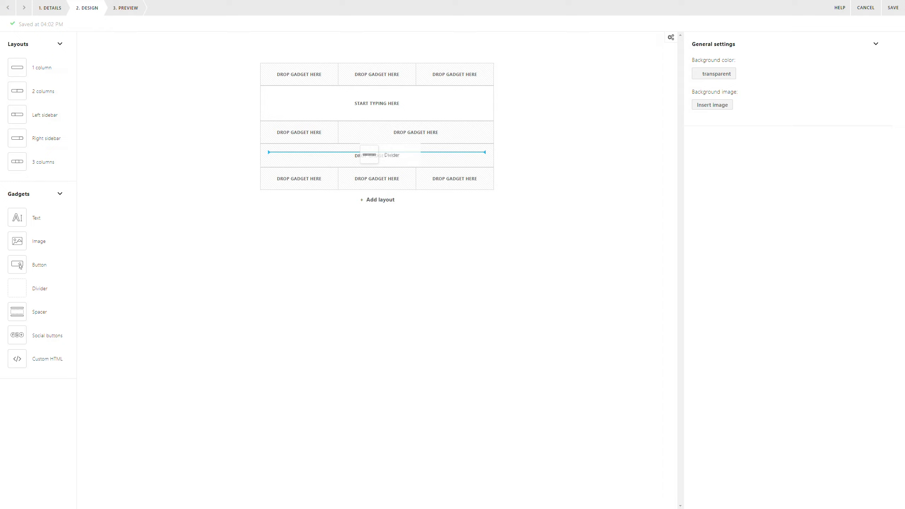
Add a divider line and image slots to the three top cells and two bottom cells.
drag(369, 154, 370, 152)
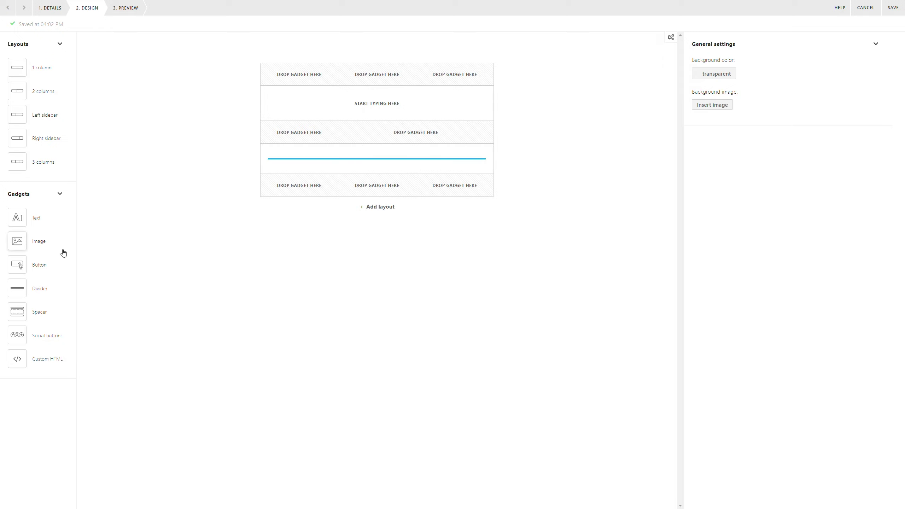
drag(20, 246, 299, 81)
drag(19, 247, 377, 81)
drag(18, 250, 453, 81)
drag(17, 244, 296, 201)
drag(24, 236, 359, 205)
Put a text block bottom-right, an image slot middle-left, and a button middle-right.
drag(17, 221, 458, 208)
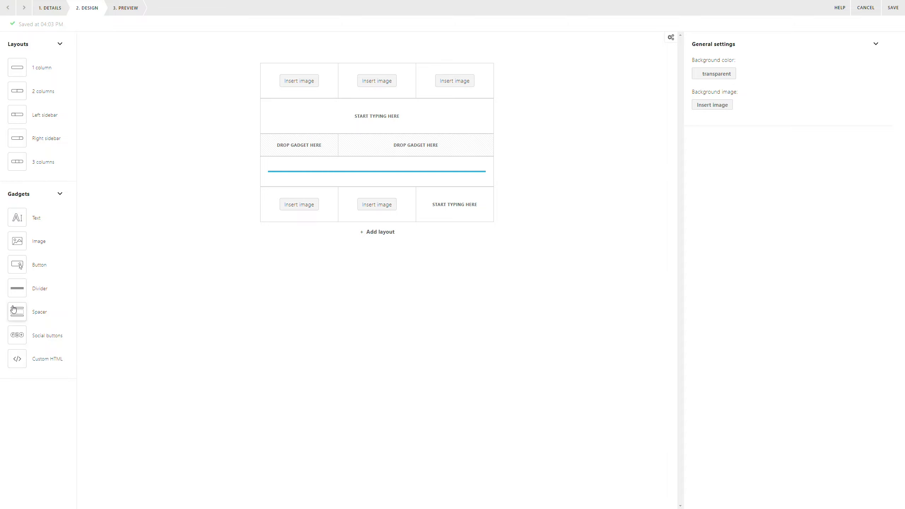
drag(18, 246, 296, 149)
drag(20, 266, 443, 156)
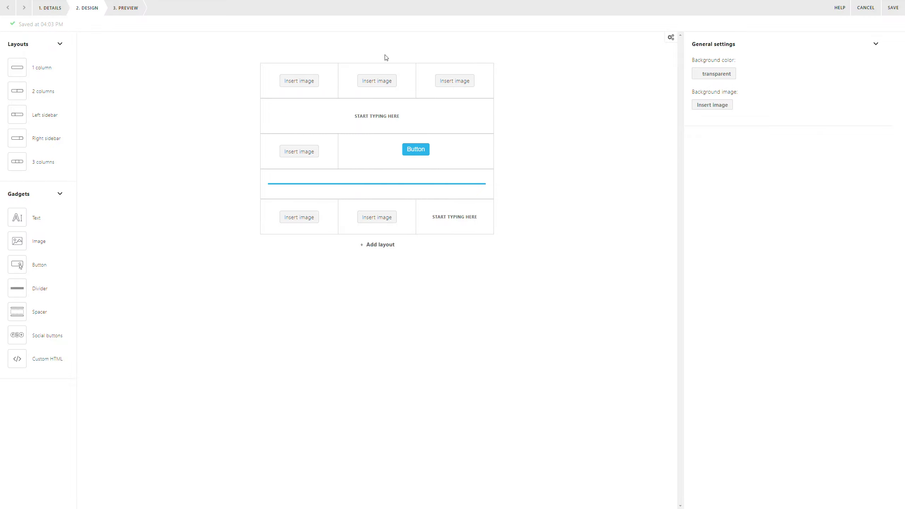
Type 'Dear Boot Camp, happy birthday!' into the text row, then open the top-left image picker.
click(388, 116)
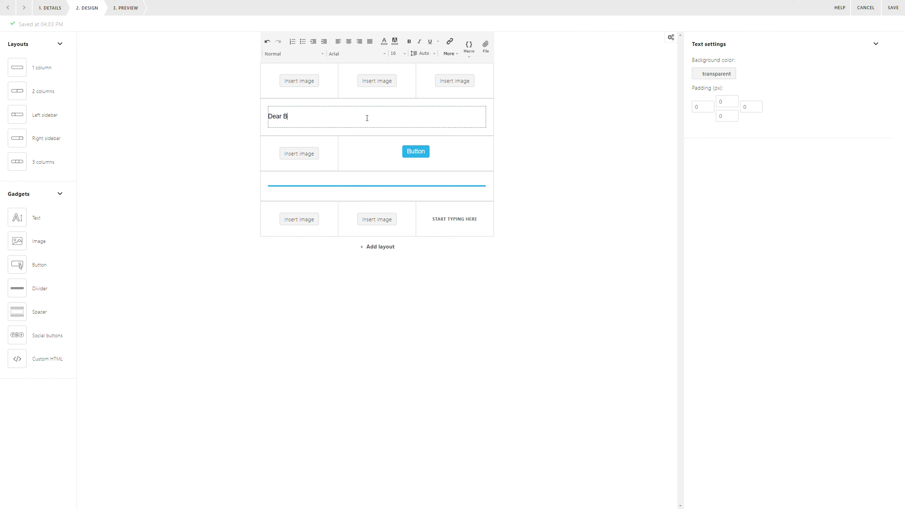
text(Dear Boot Camp, happy birthday!)
click(236, 123)
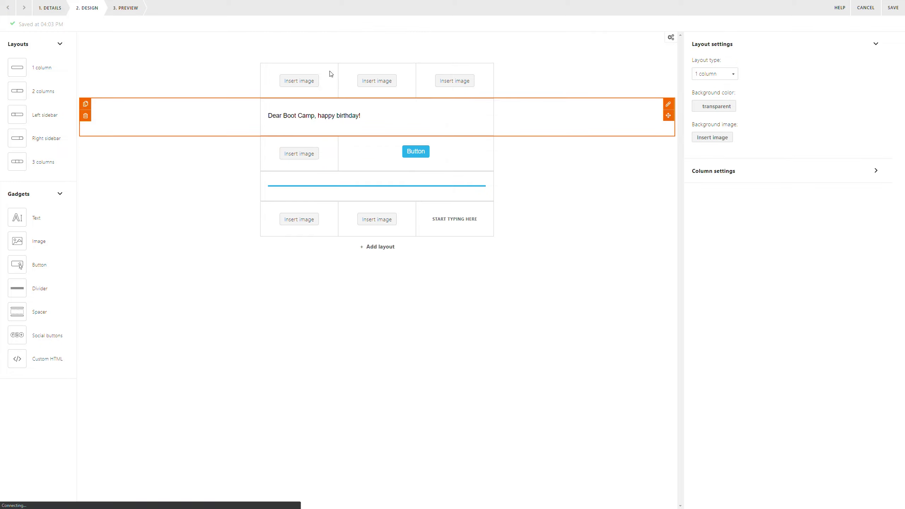
click(288, 83)
click(297, 85)
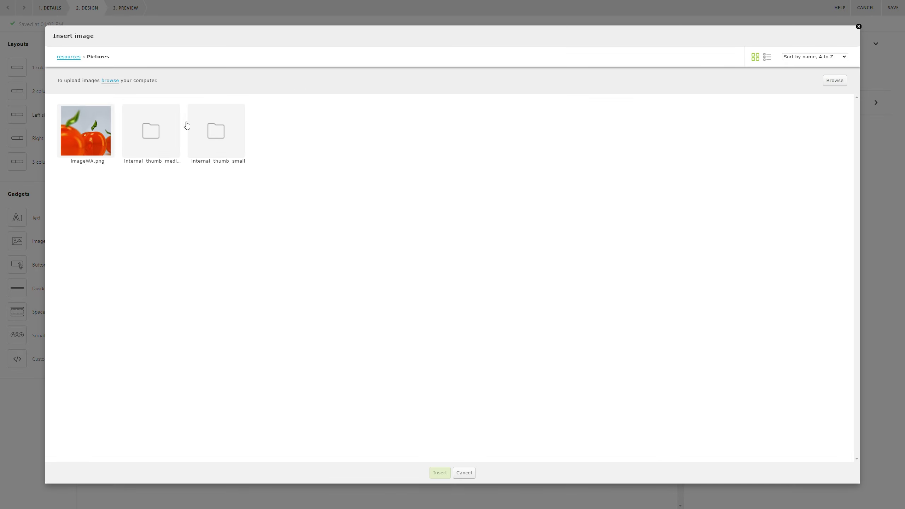
Insert imageWA.png into the three top, two bottom and middle-left image slots.
double_click(94, 141)
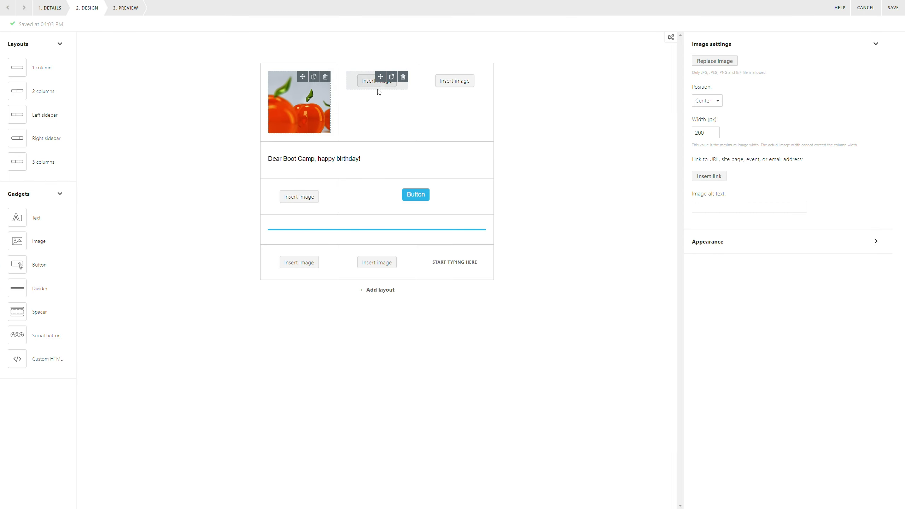
click(364, 84)
double_click(100, 142)
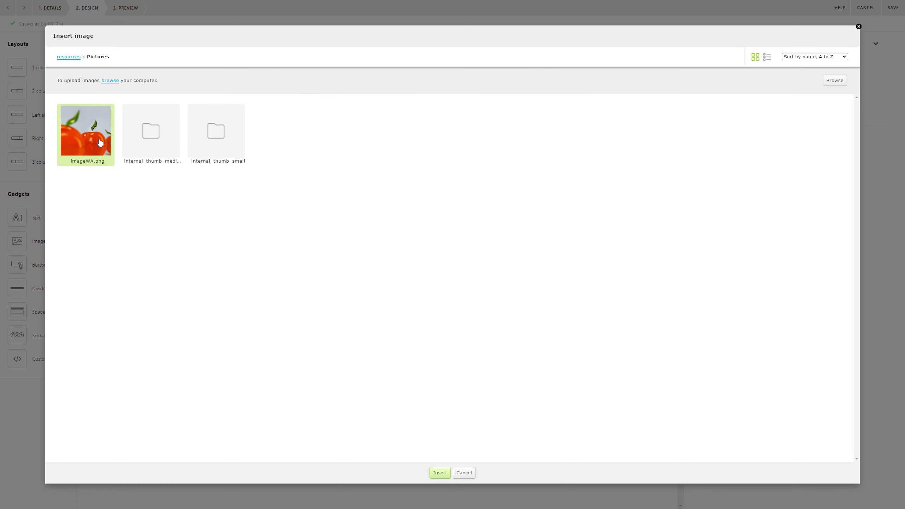
click(448, 85)
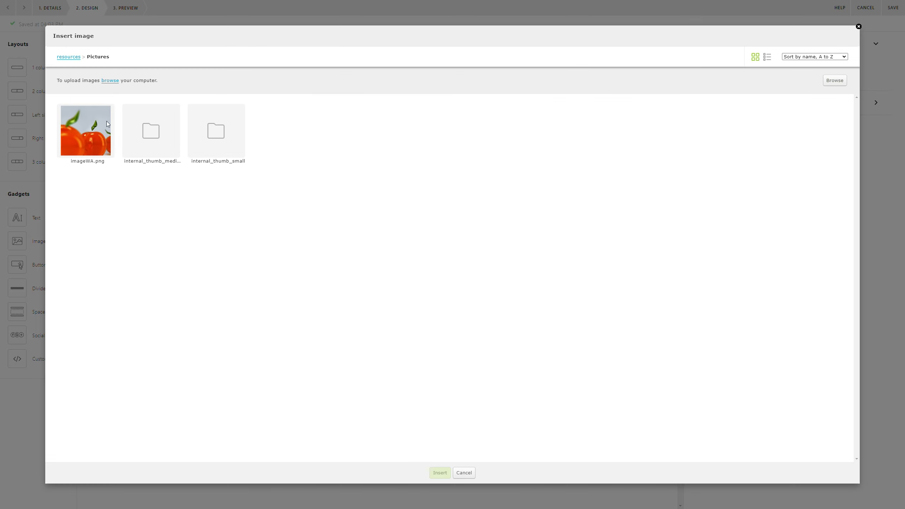
double_click(103, 131)
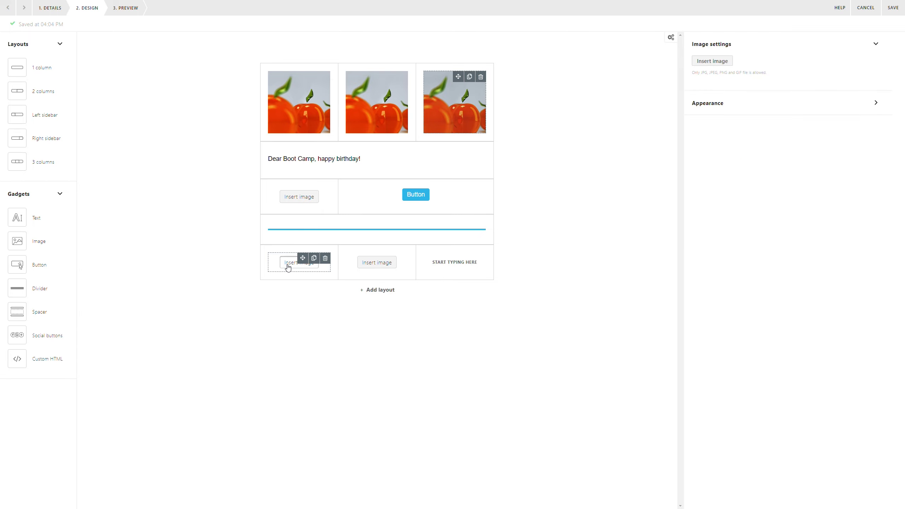
click(292, 264)
double_click(101, 158)
click(377, 262)
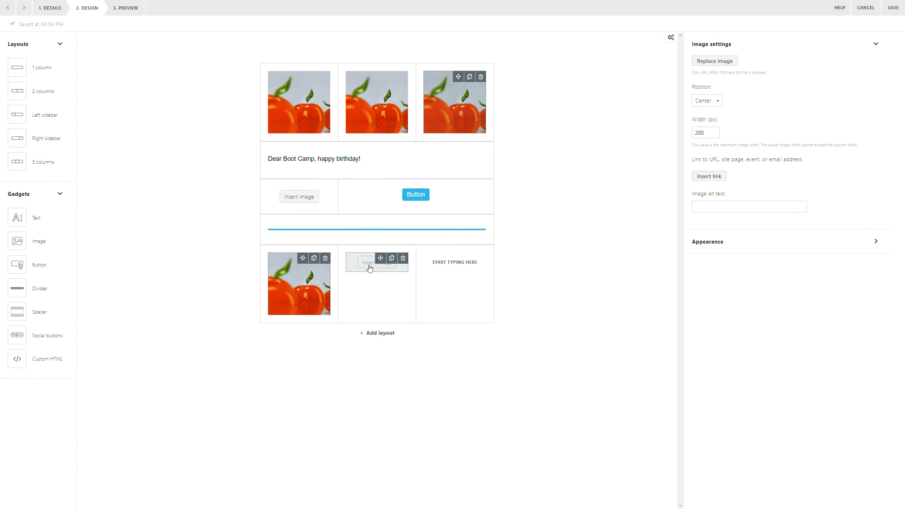
double_click(107, 139)
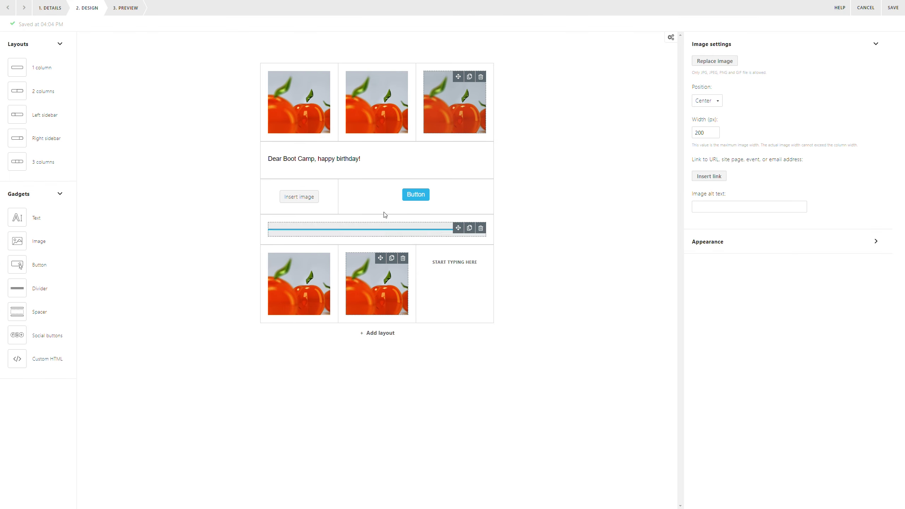
click(294, 201)
double_click(103, 108)
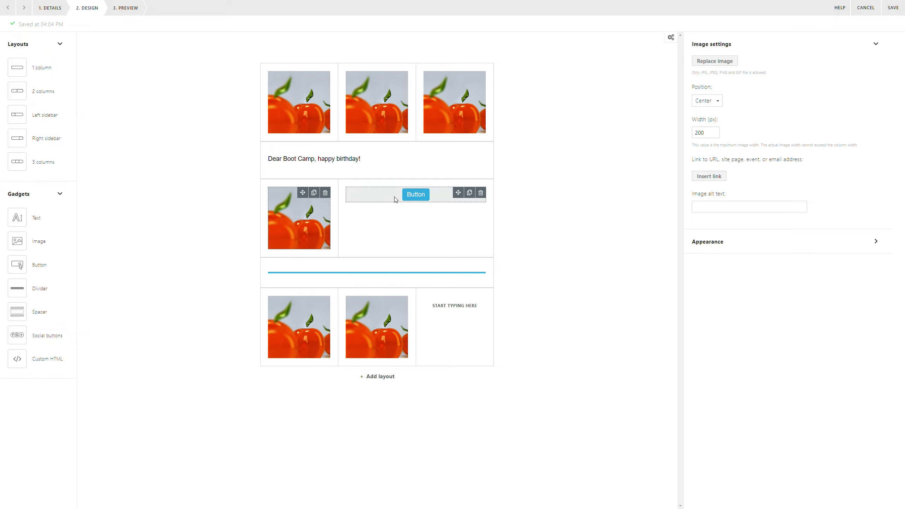
Add spacing above the button and relabel it 'Click here to register'.
drag(17, 311, 404, 195)
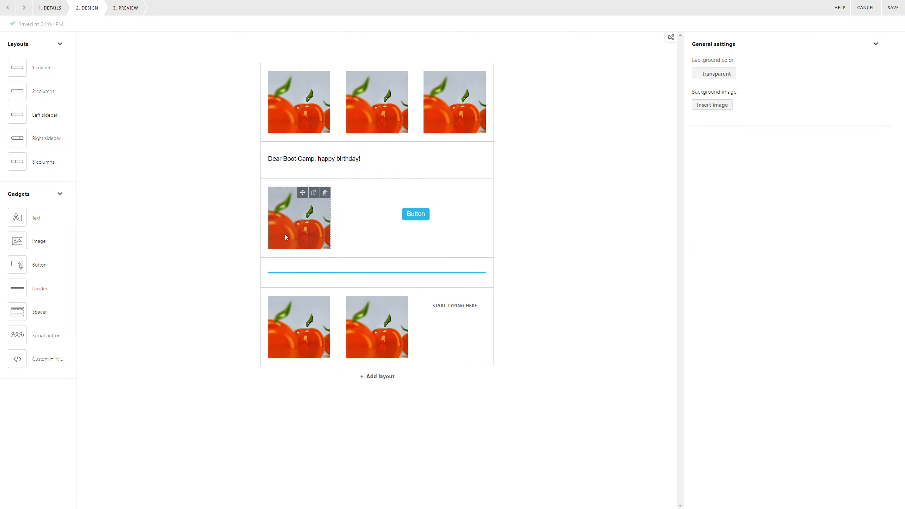
click(417, 215)
drag(727, 112, 687, 113)
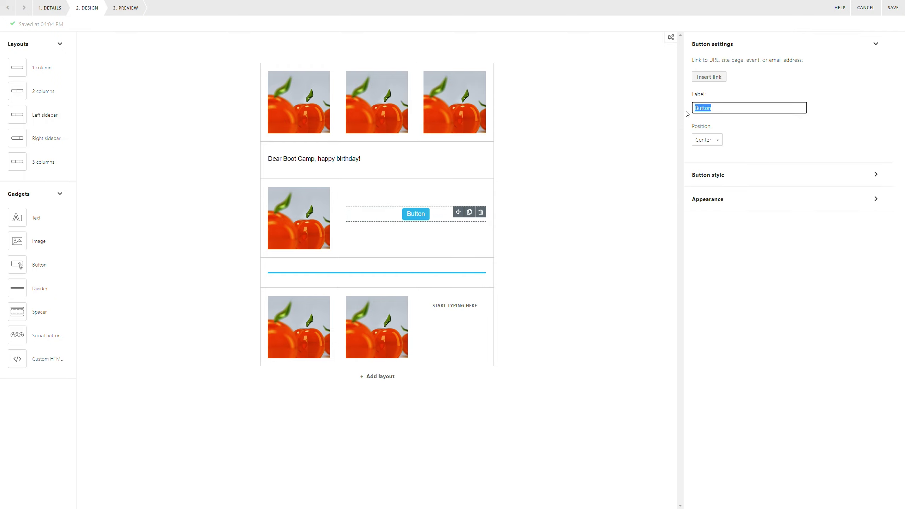
text(Click here to)
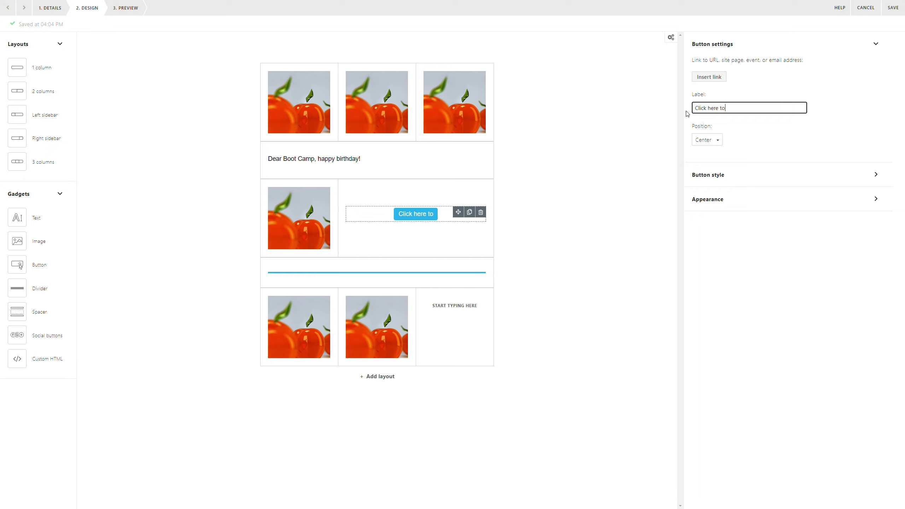
text( register)
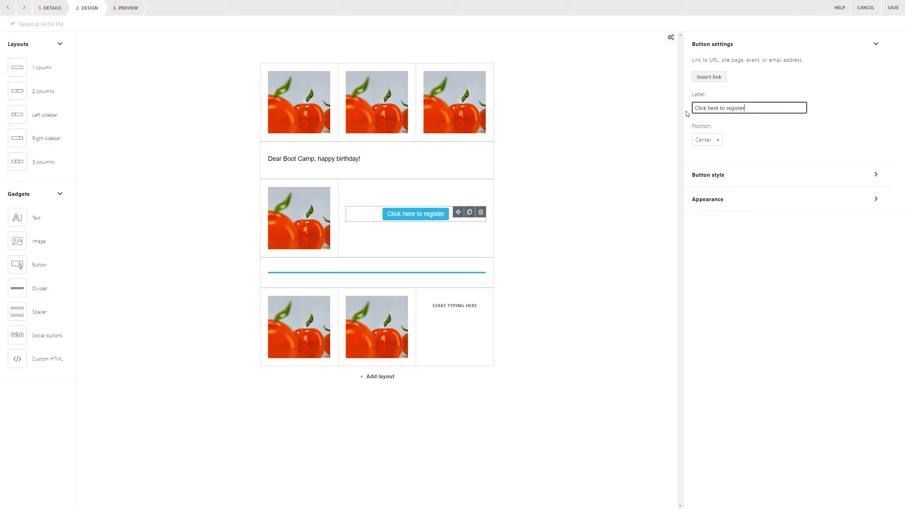
Link the register button to the Events site page.
click(701, 77)
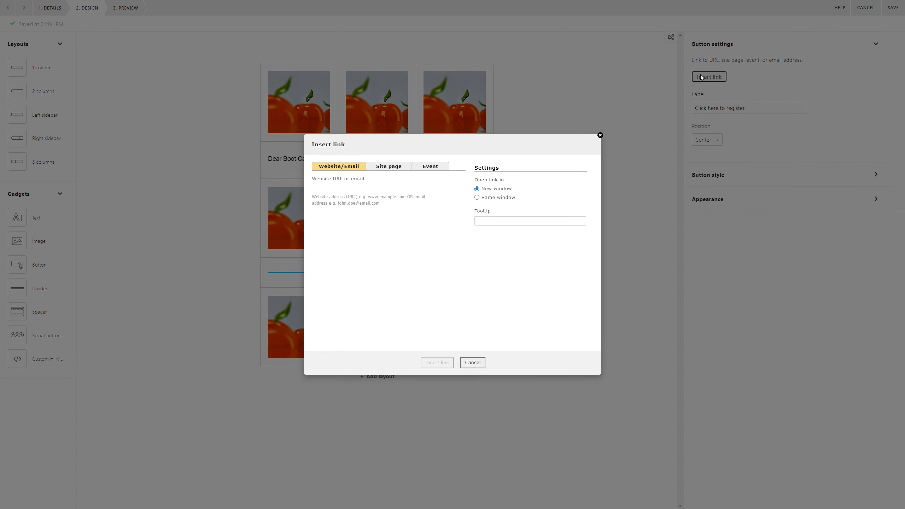
click(389, 167)
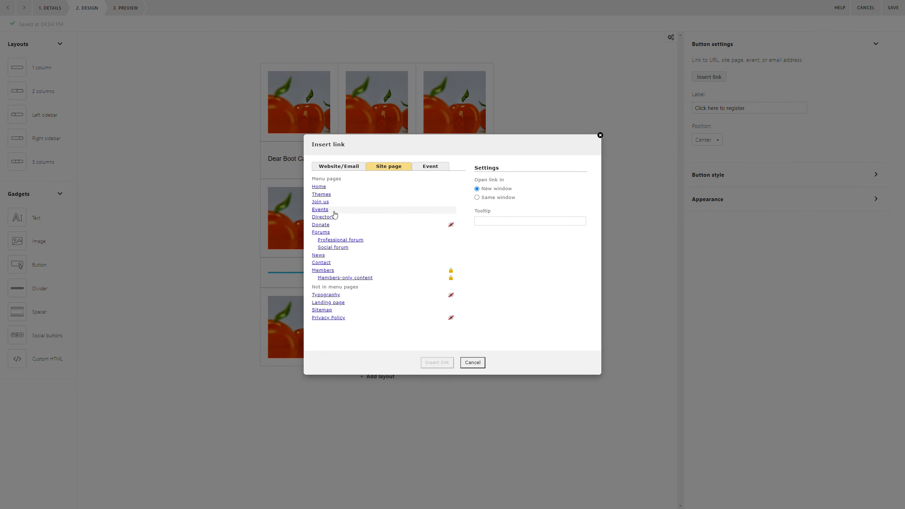
click(327, 210)
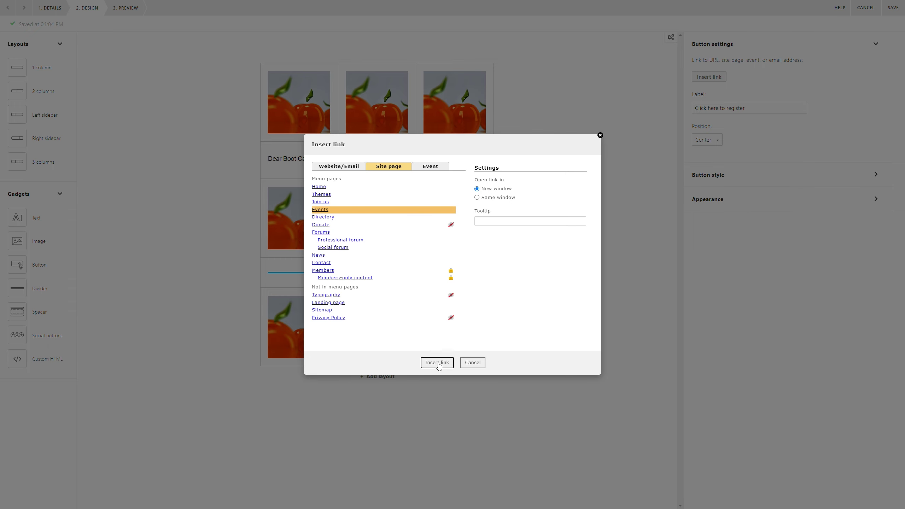
click(437, 363)
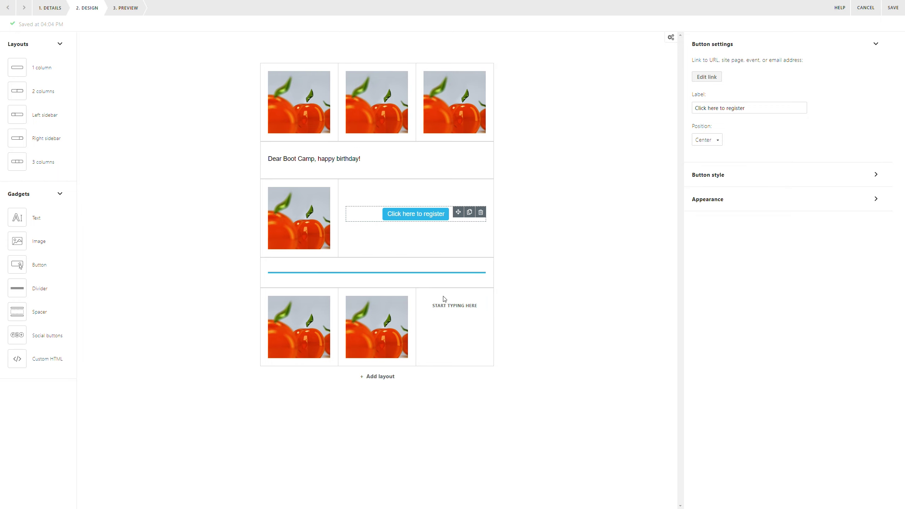
click(445, 312)
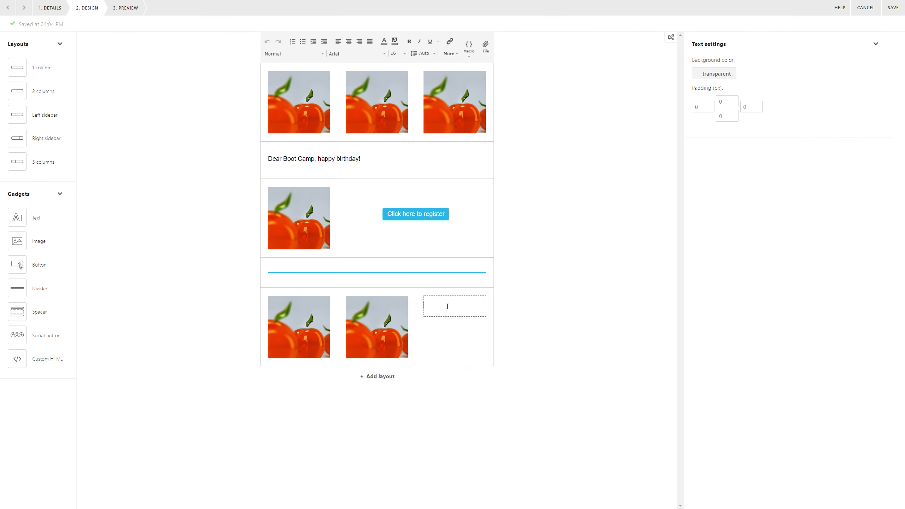
Enter the coaches' contact e-mail address in the bottom-right text block at font size 12.
key(Return)
key(BackSpace)
drag(456, 315, 415, 300)
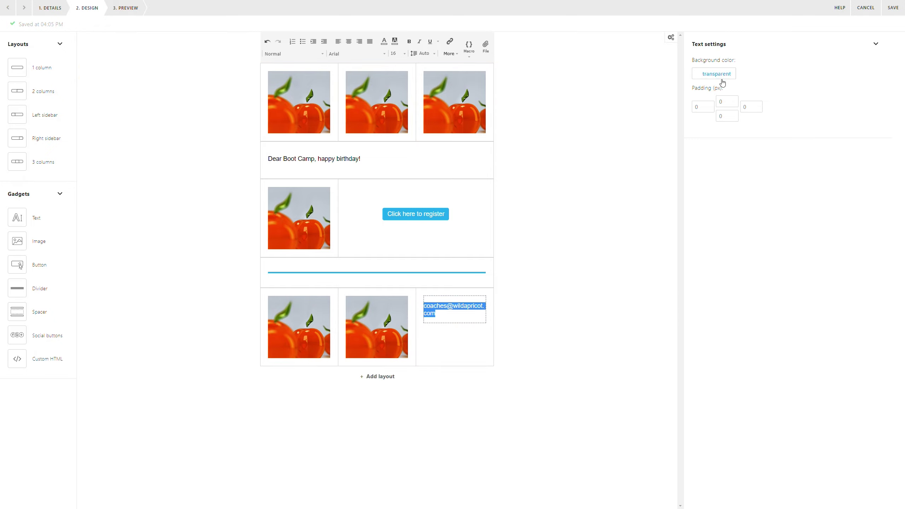
click(403, 54)
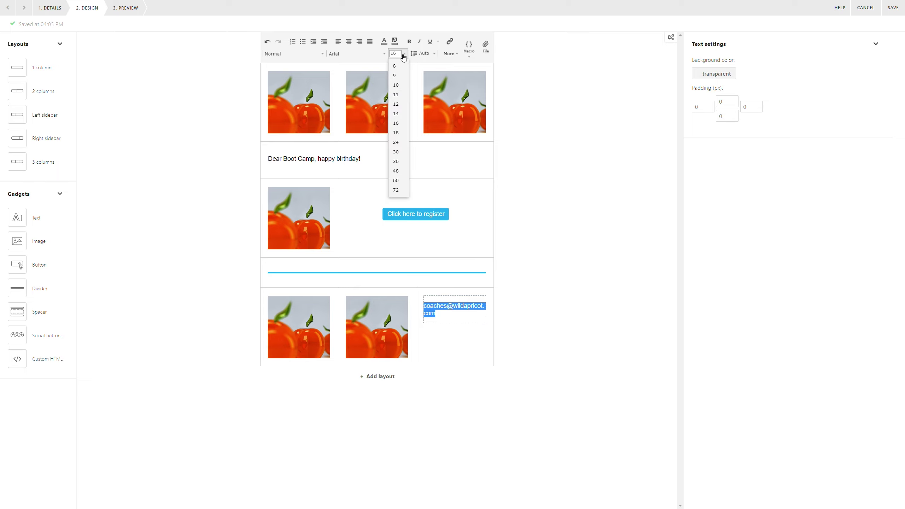
click(396, 103)
click(523, 437)
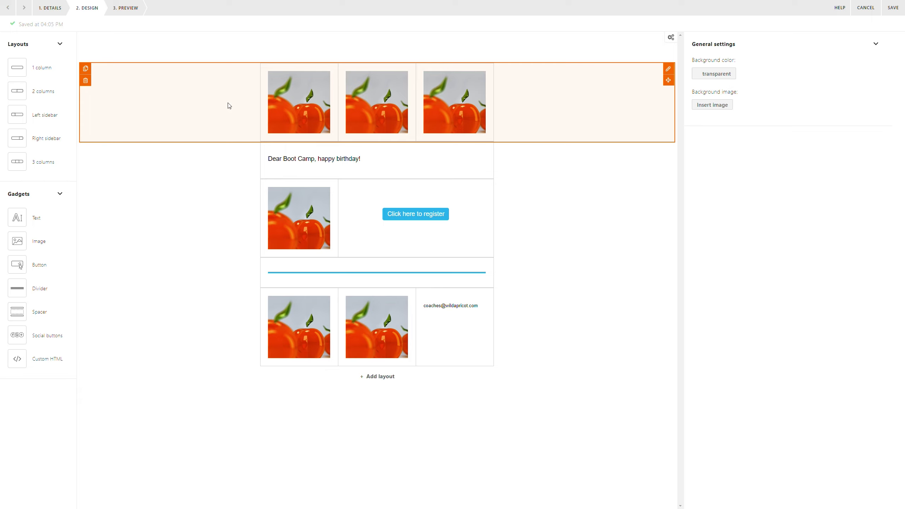
Make the divider line black.
click(403, 273)
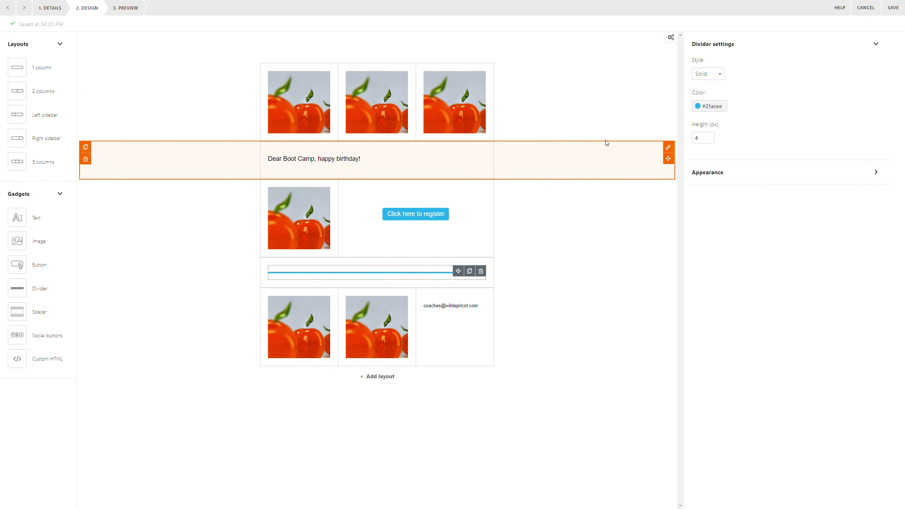
click(708, 108)
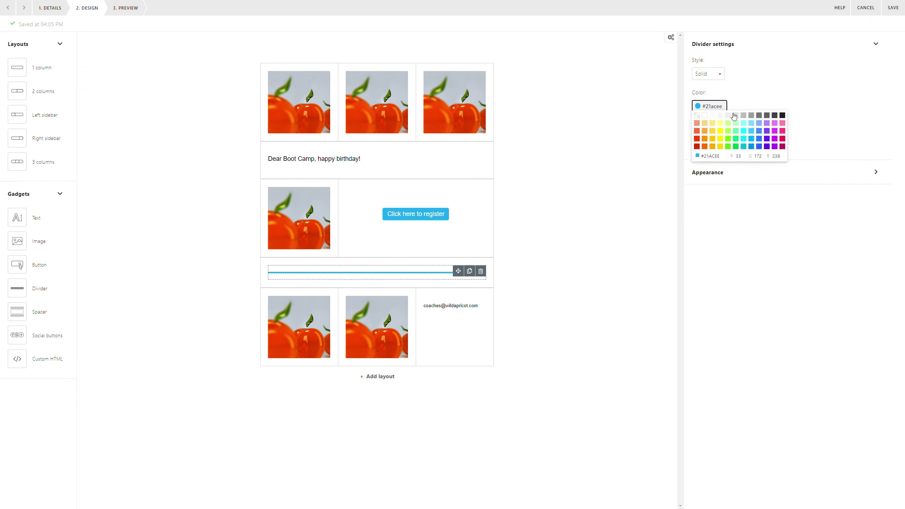
click(783, 116)
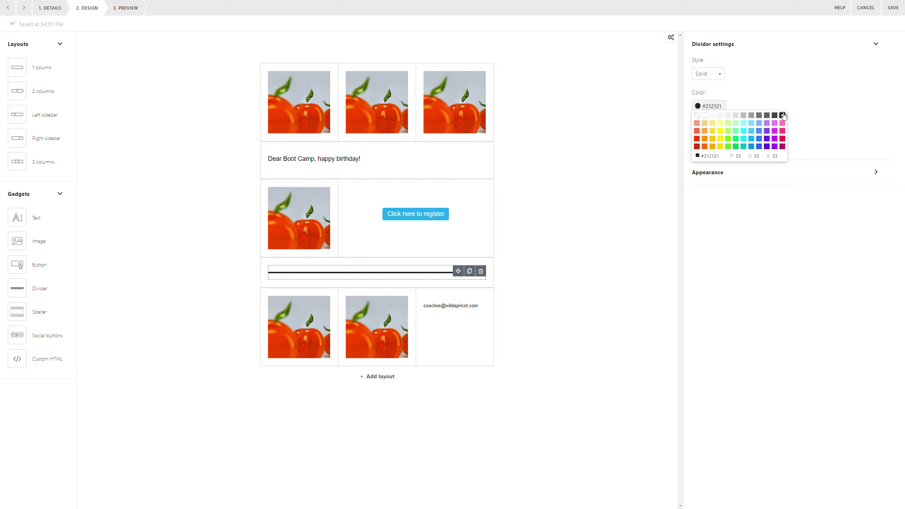
Set the register button's colour to green in its button style.
click(411, 214)
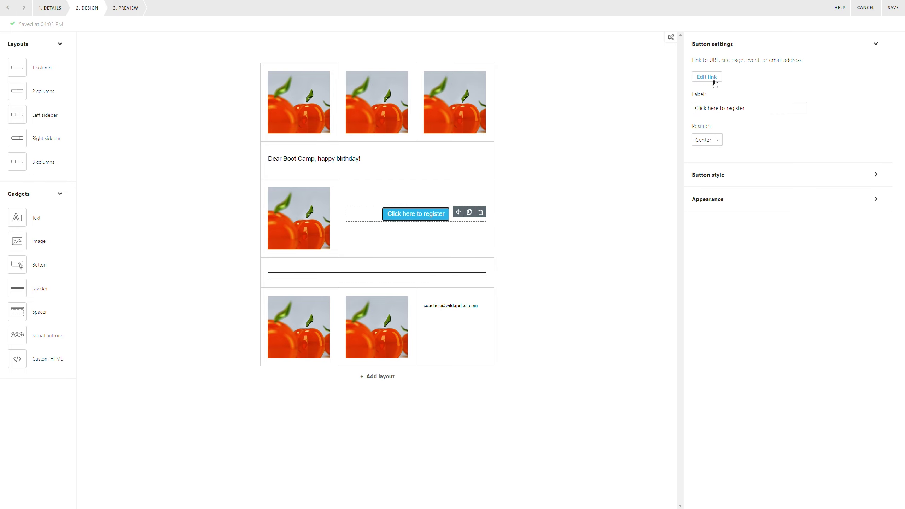
click(718, 175)
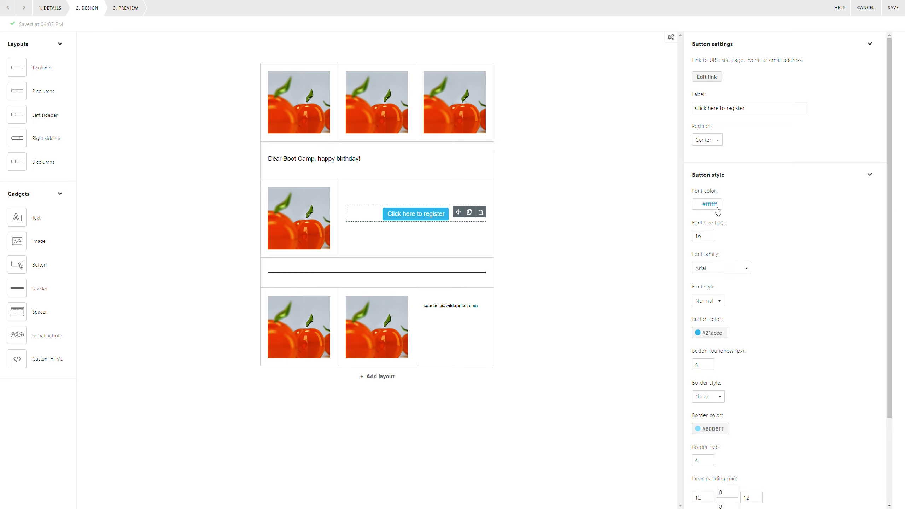
click(705, 337)
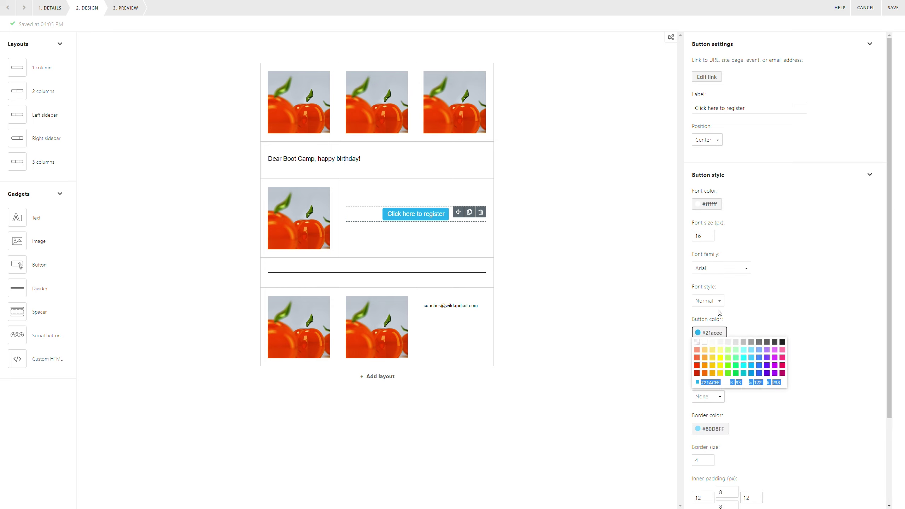
click(727, 375)
click(563, 239)
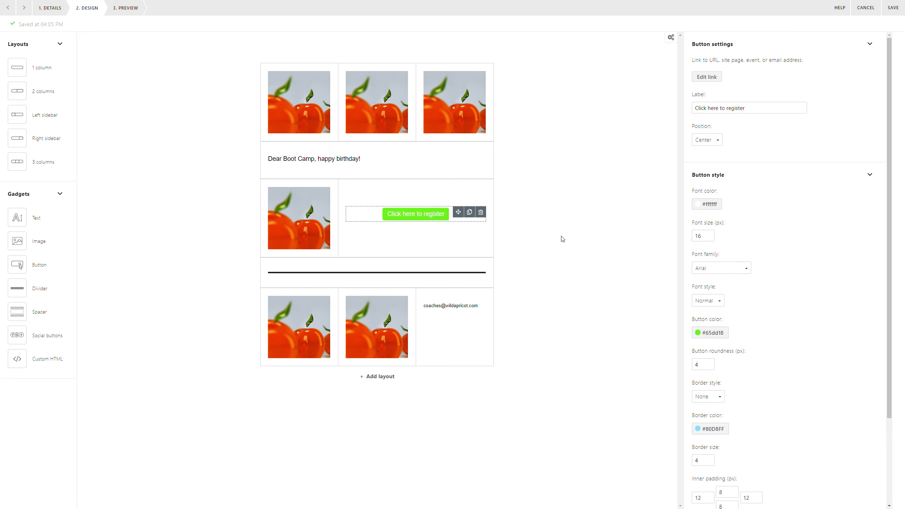
click(205, 95)
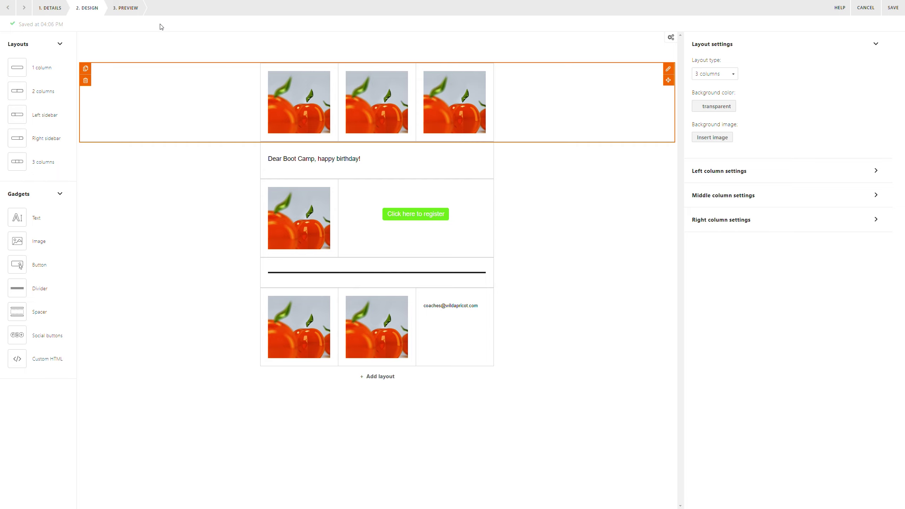
Preview the finished email in the mobile layout, scroll through it, then return to desktop view.
click(130, 9)
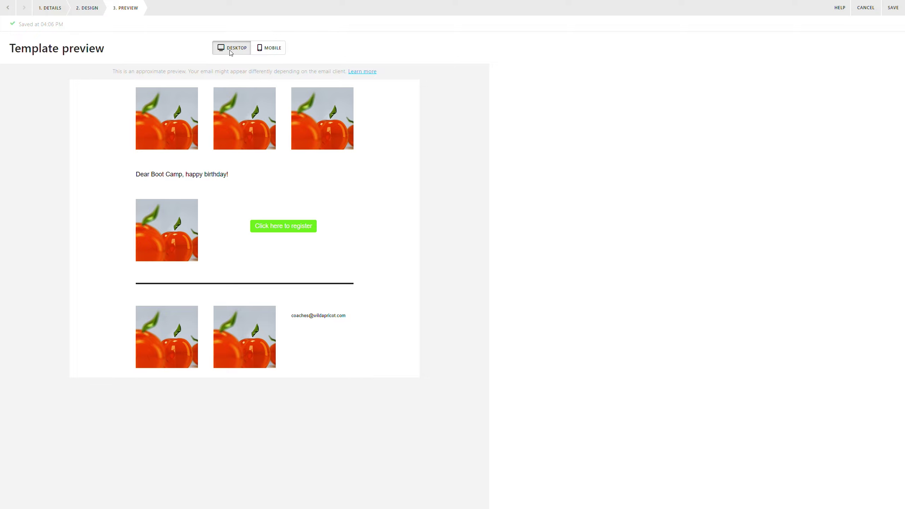
click(271, 48)
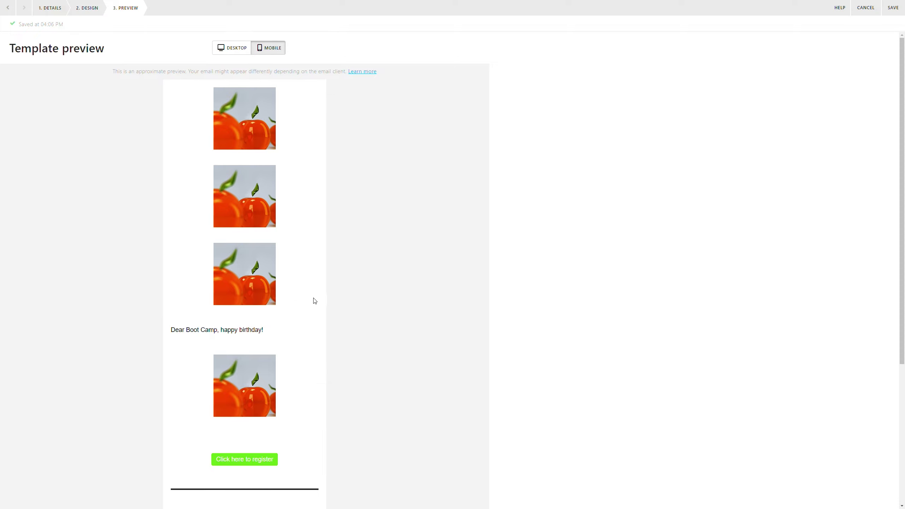
scroll(315, 301, down, 6)
scroll(266, 91, up, 5)
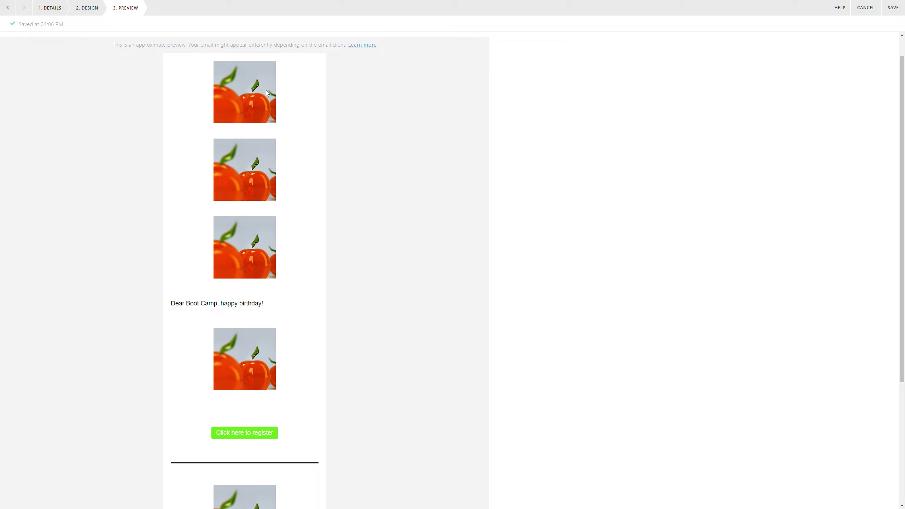
scroll(283, 170, up, 1)
click(246, 48)
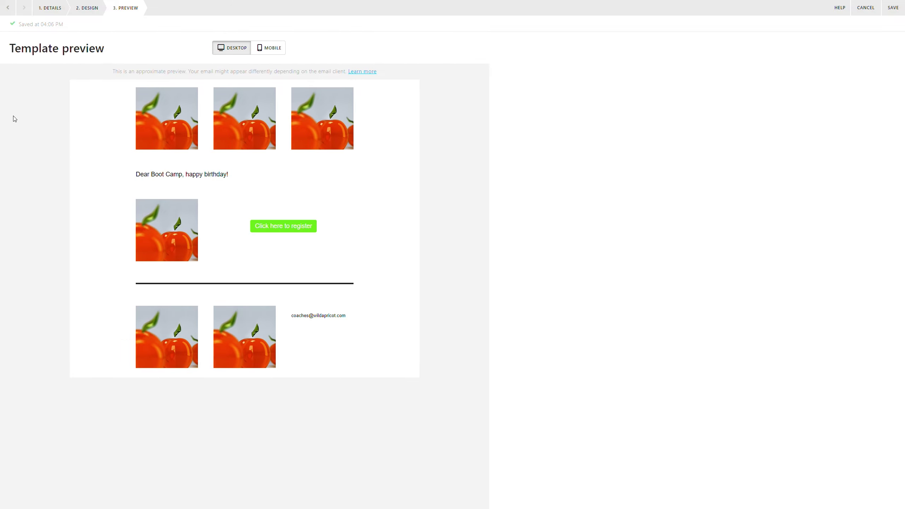
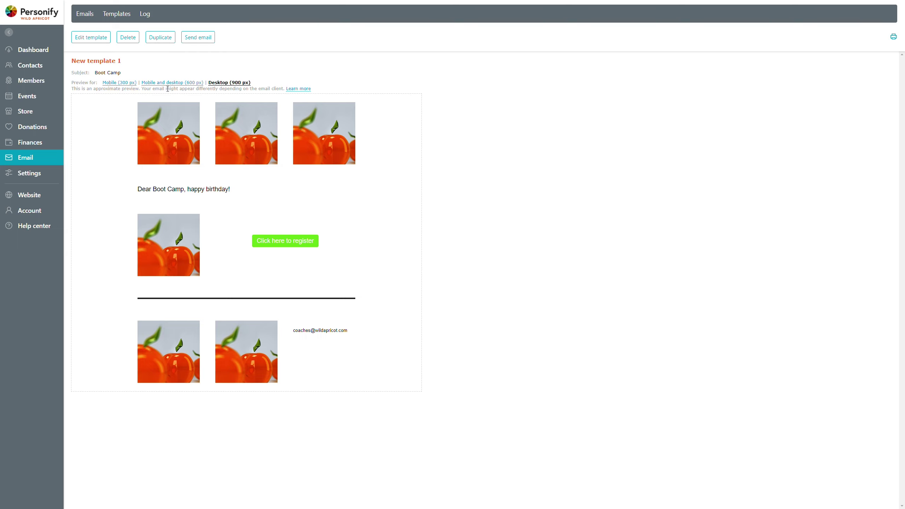
In the template designer, delete the fixed name 'Boot Camp' from the birthday greeting.
click(94, 42)
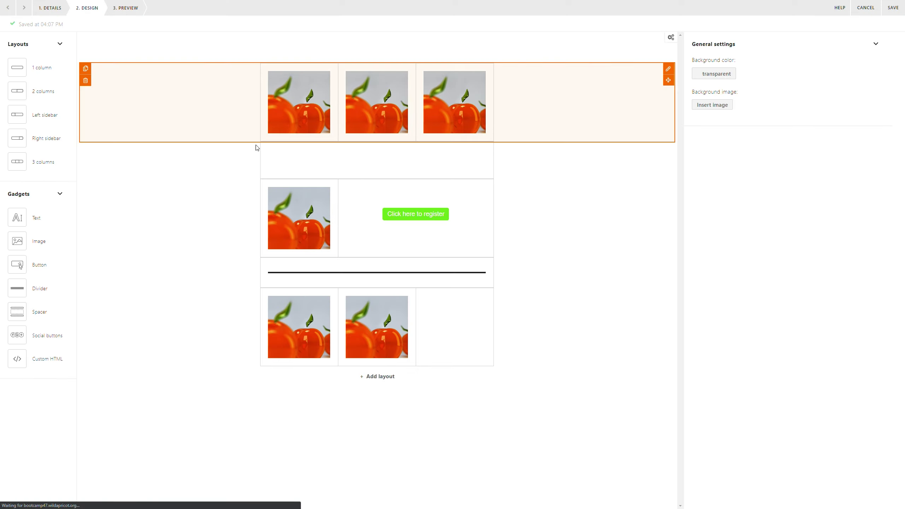
click(377, 162)
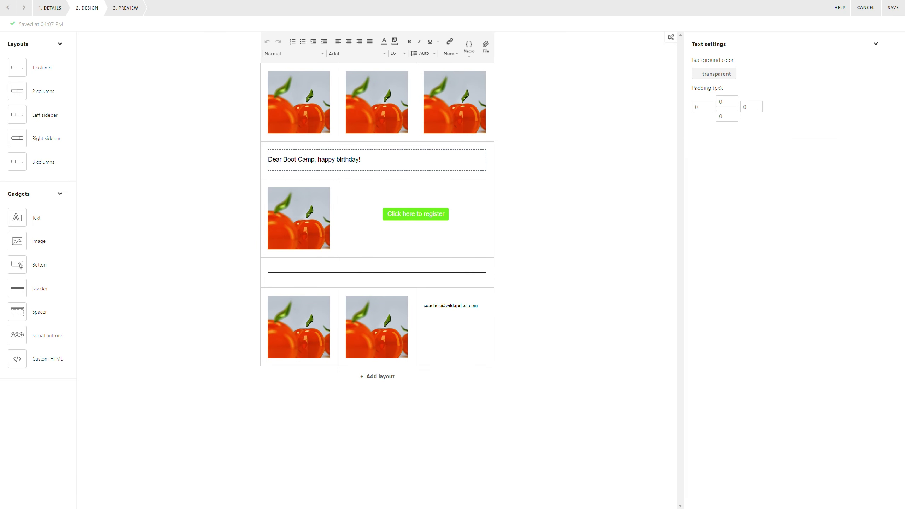
double_click(291, 159)
shift+click(299, 158)
key(BackSpace)
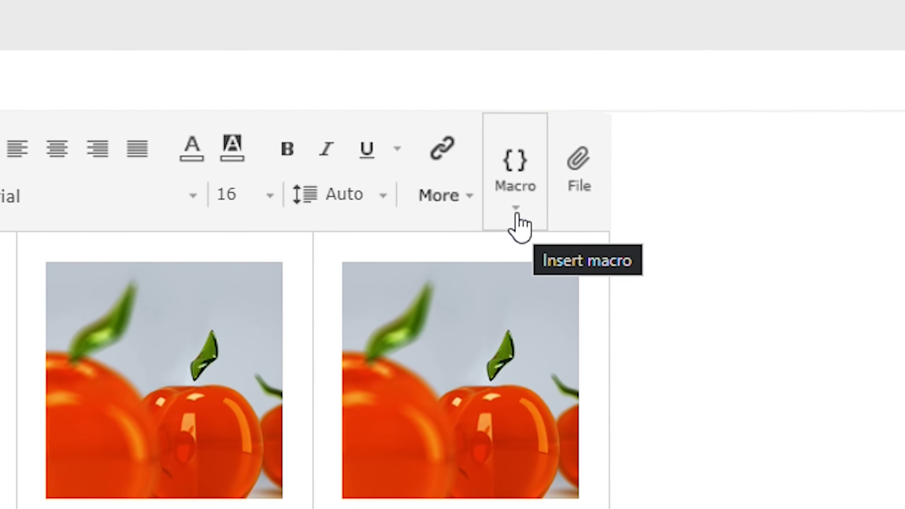
Insert the {Contact_FullName} macro after 'Dear' in the greeting.
click(469, 58)
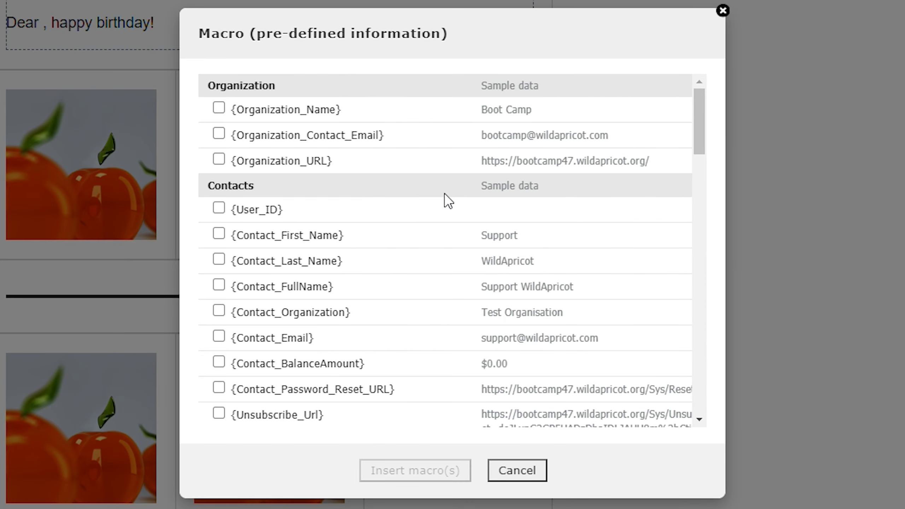
click(262, 291)
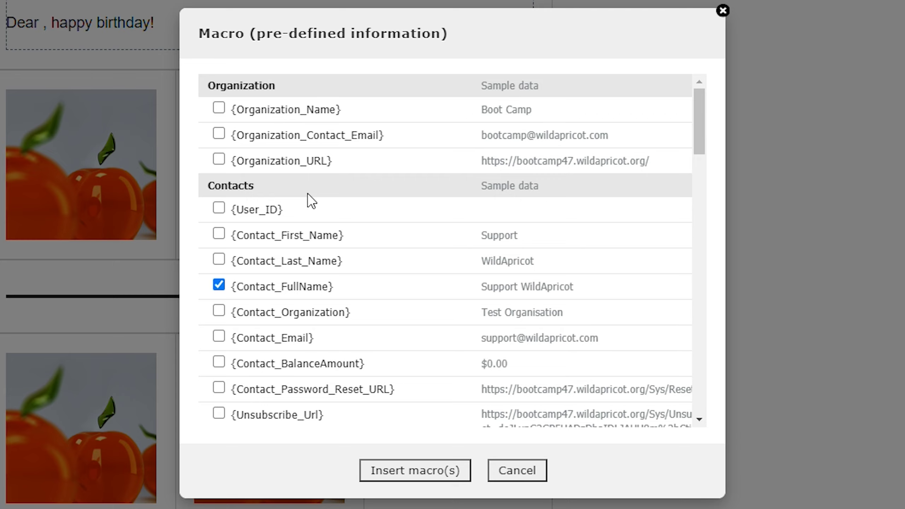
triple_click(502, 89)
click(535, 136)
scroll(527, 407, down, 1)
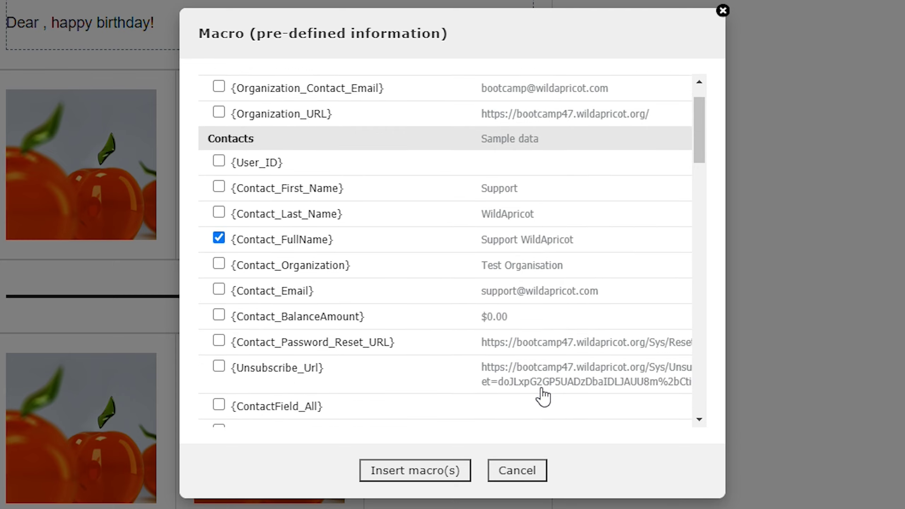
scroll(544, 392, down, 1)
scroll(567, 331, up, 2)
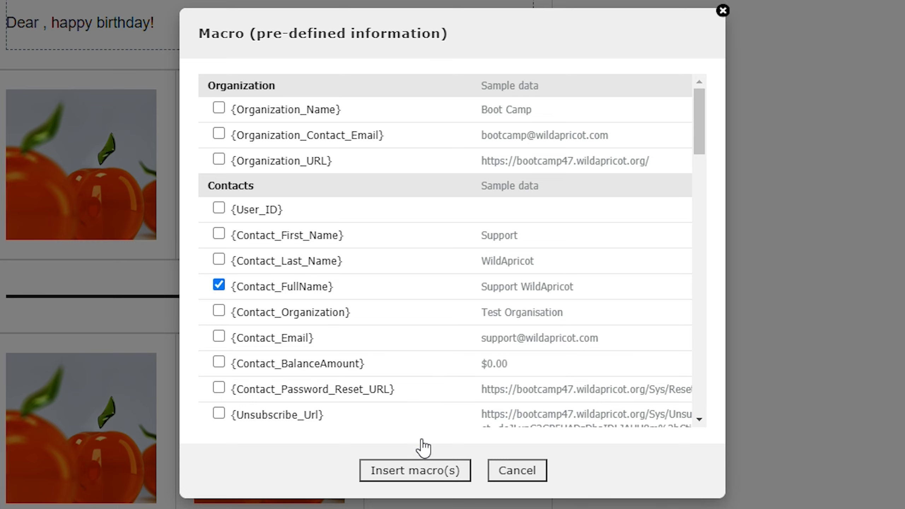
click(416, 470)
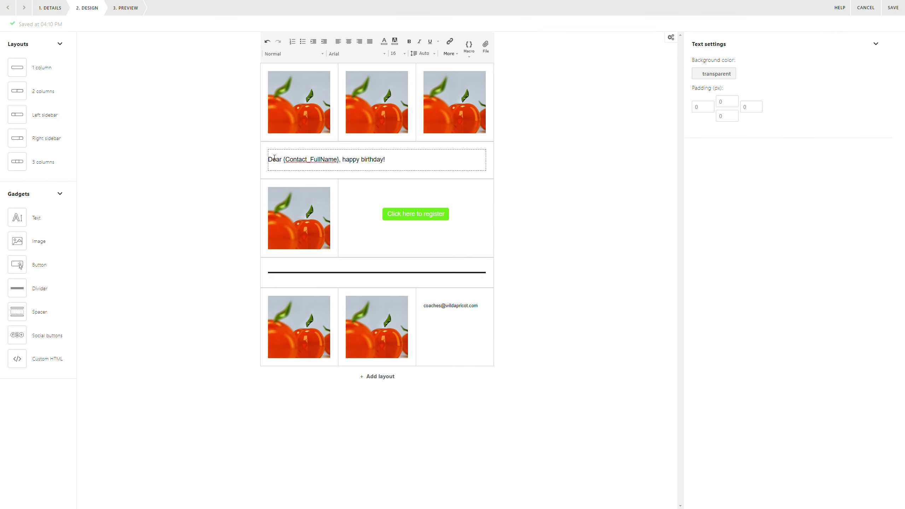
Start a new line after 'happy birthday!' and type 'You are'.
double_click(349, 160)
click(401, 155)
key(Return)
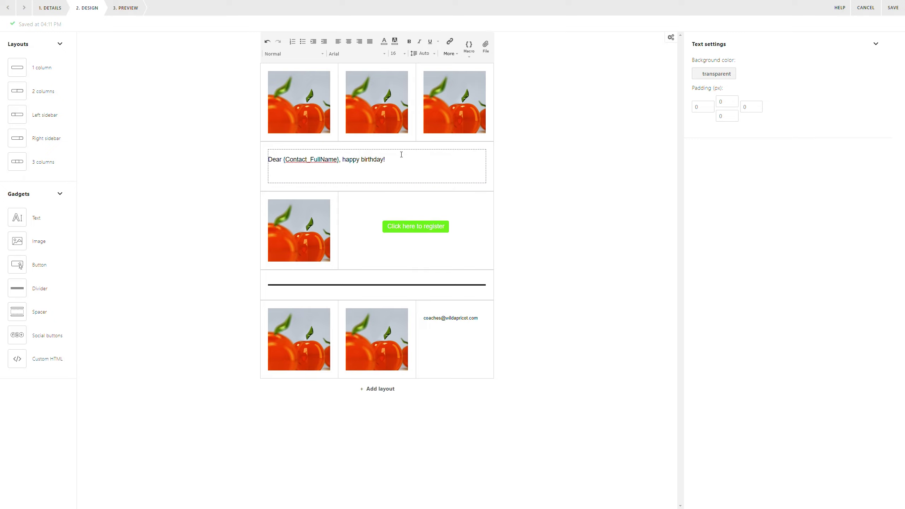
text(You are a:)
Insert the {Member_Level} macro after 'You are a:'.
click(469, 46)
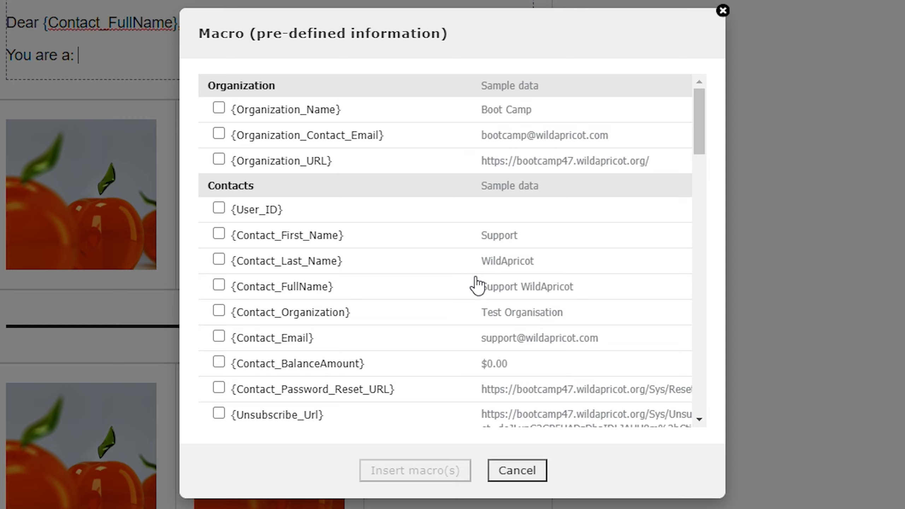
scroll(477, 285, down, 10)
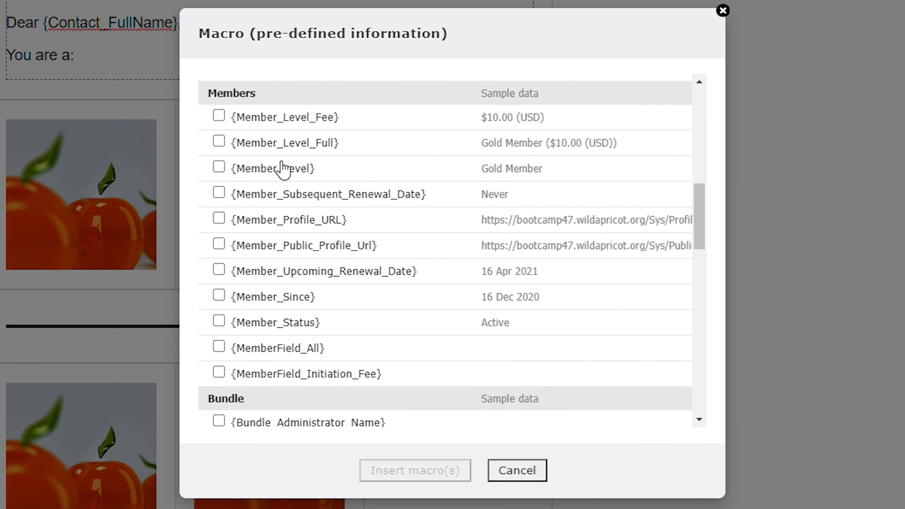
click(266, 169)
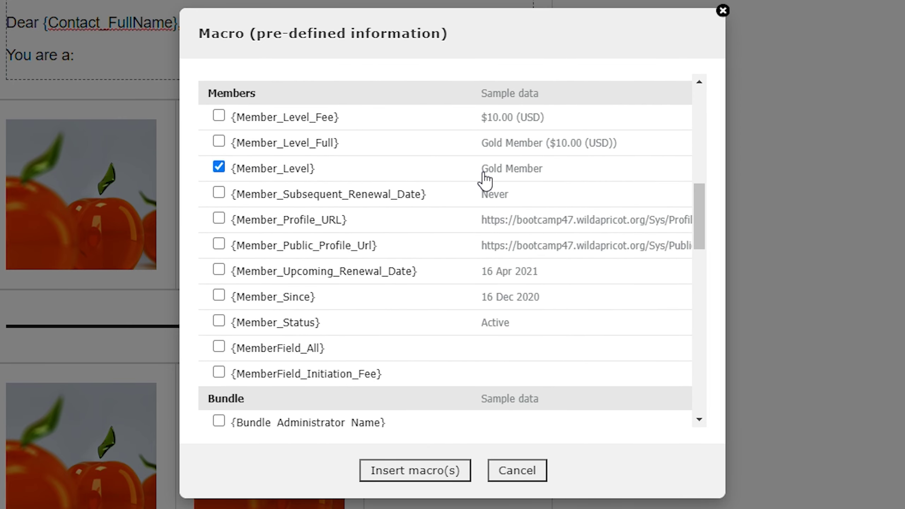
drag(486, 181, 546, 180)
click(310, 169)
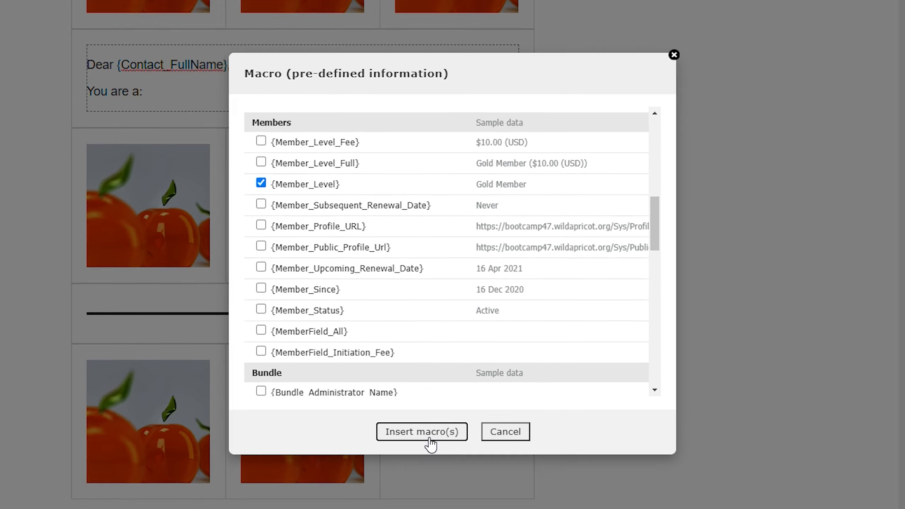
click(421, 473)
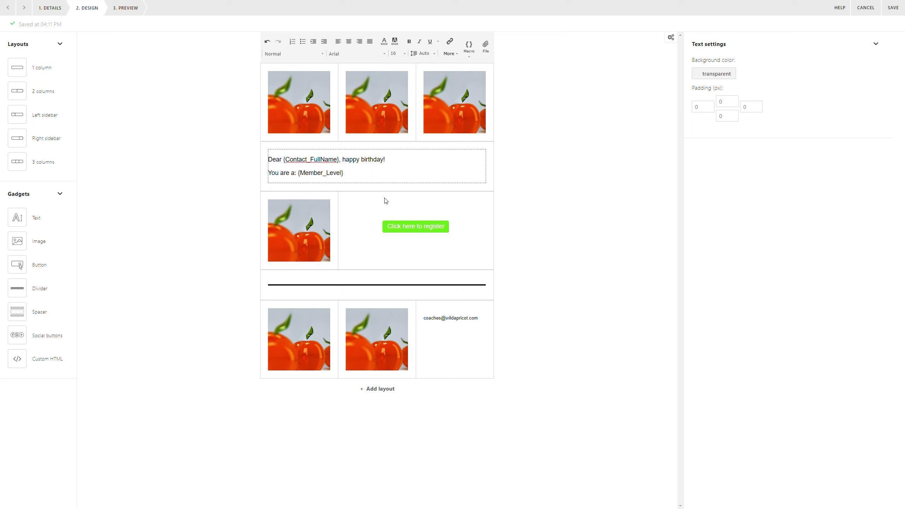
Browse the macro list again and cancel without inserting anything.
click(469, 46)
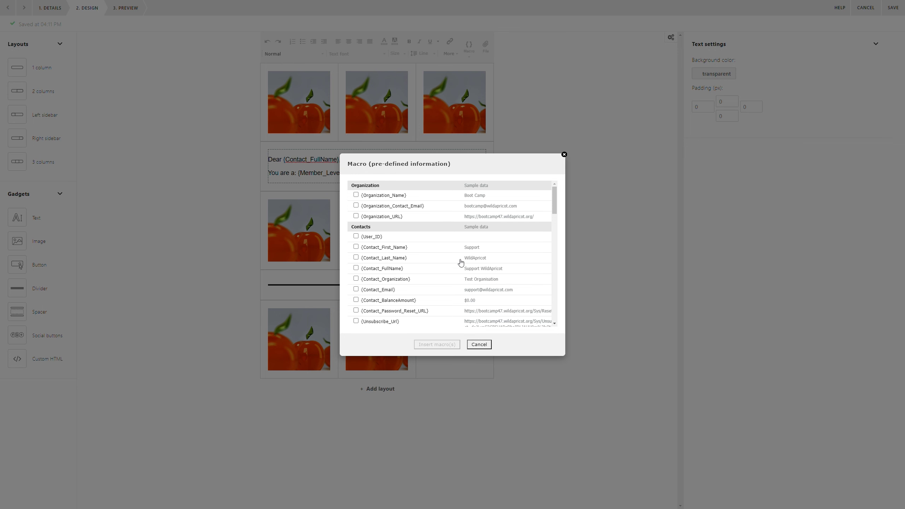
scroll(489, 270, down, 2)
scroll(489, 270, down, 10)
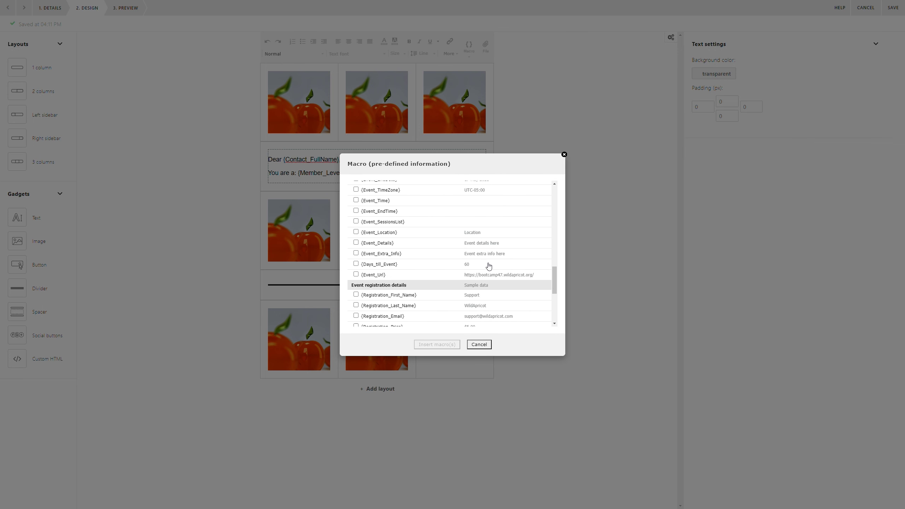
drag(556, 288, 555, 297)
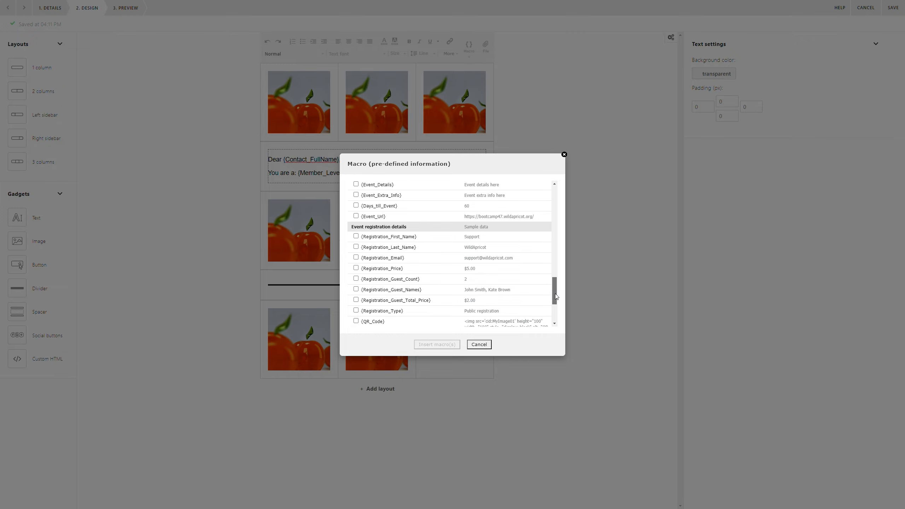
scroll(438, 250, down, 3)
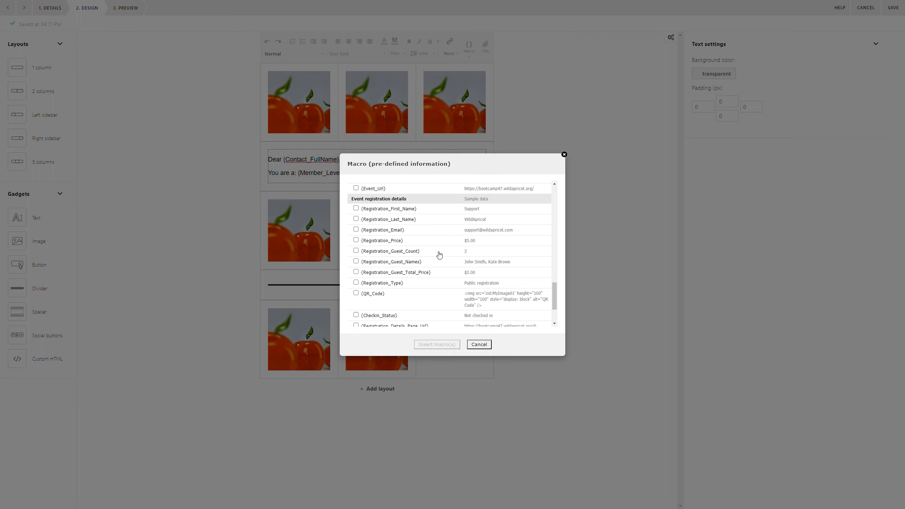
scroll(433, 261, up, 6)
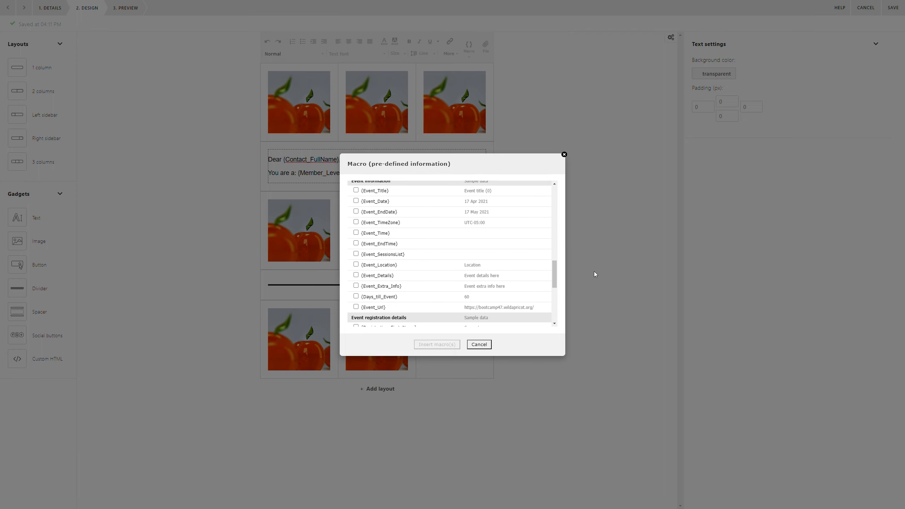
drag(557, 274, 561, 203)
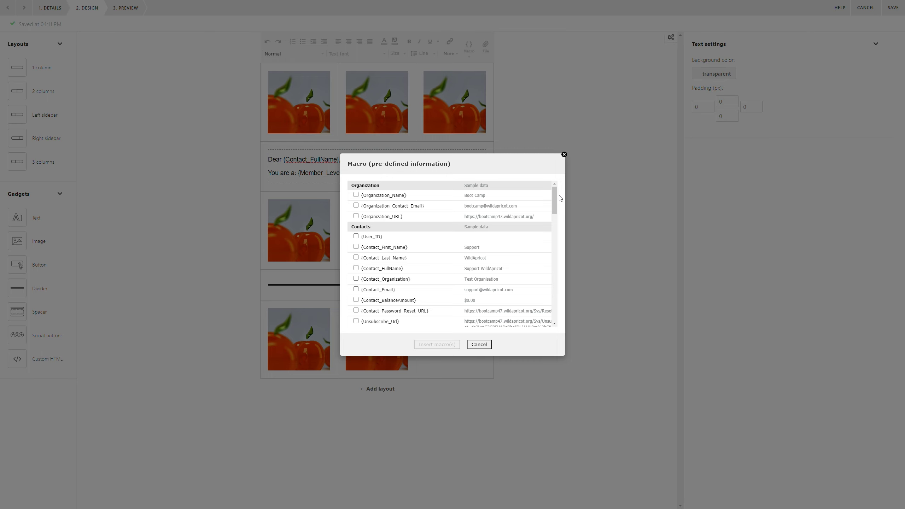
click(484, 345)
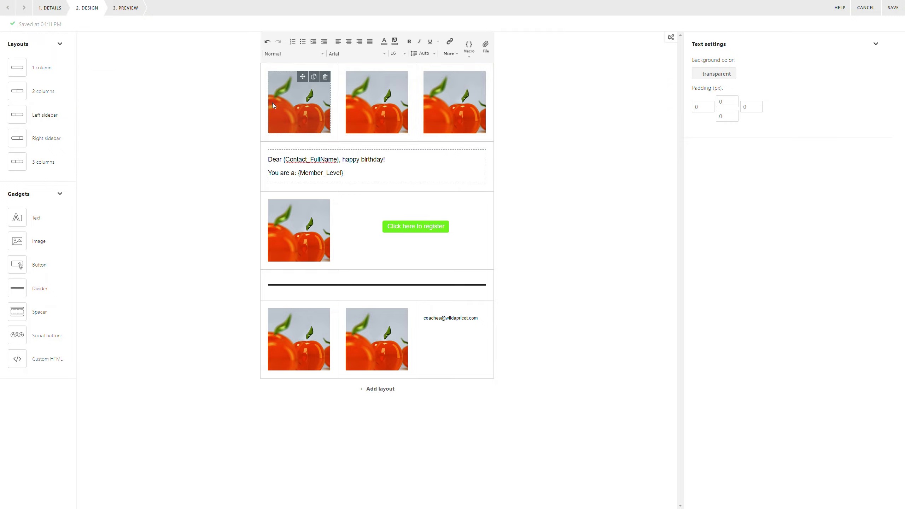
Leave the designer and open the Baseline themed template's preview from the templates gallery.
click(871, 12)
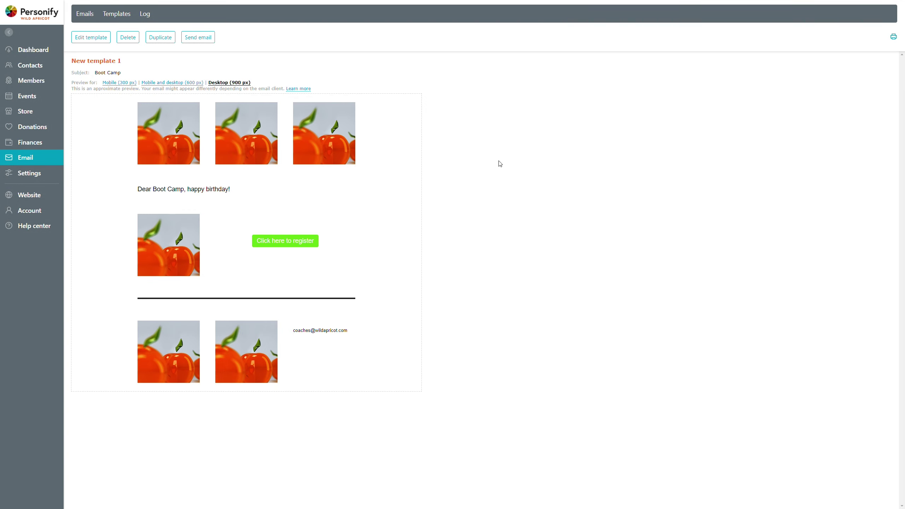
click(120, 18)
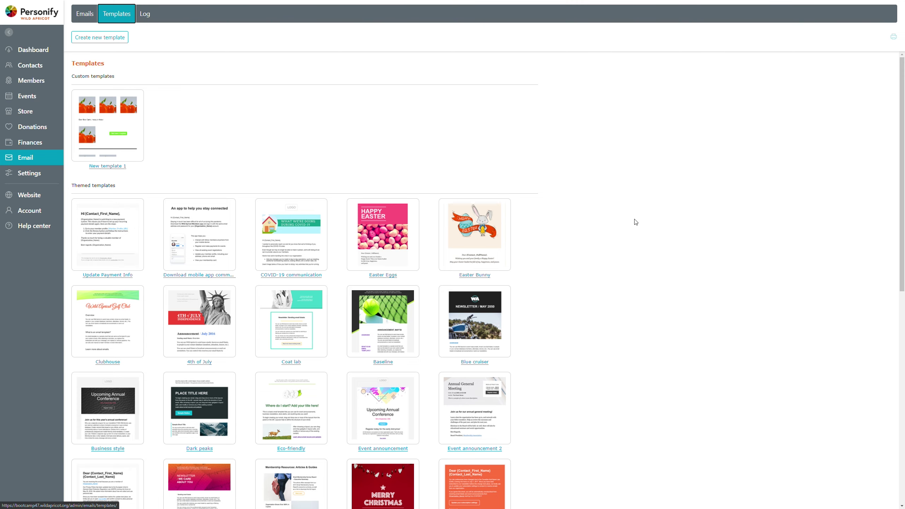
scroll(636, 222, down, 2)
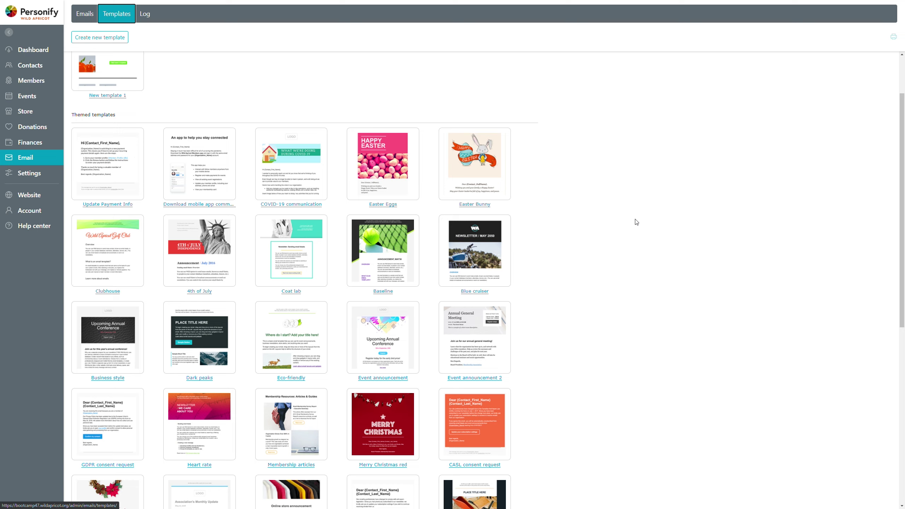
scroll(627, 221, down, 1)
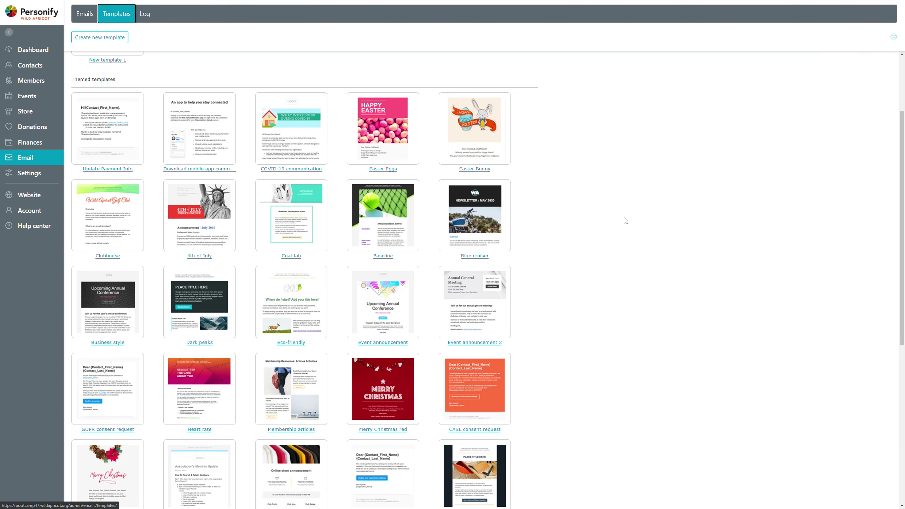
click(395, 227)
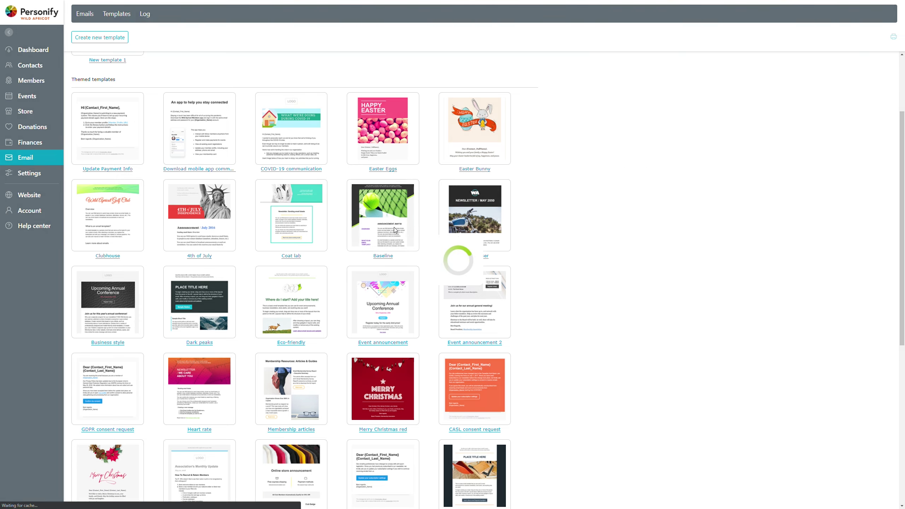
scroll(524, 287, down, 2)
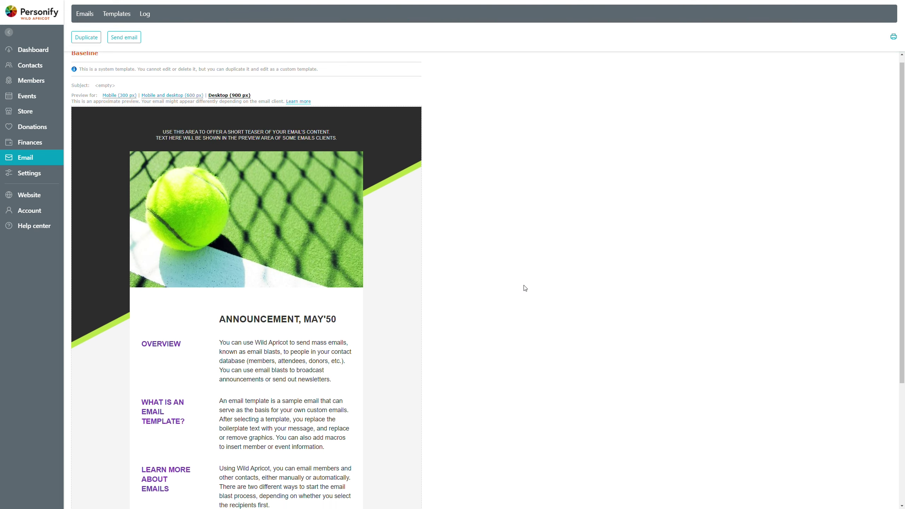
scroll(525, 289, up, 1)
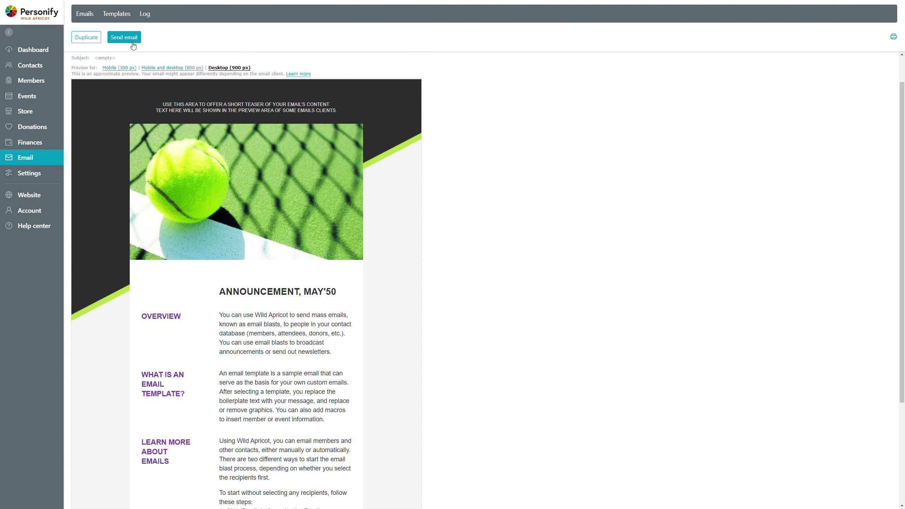
Duplicate the Baseline template and rename its OVERVIEW heading to 'OUR MISSION'.
click(86, 45)
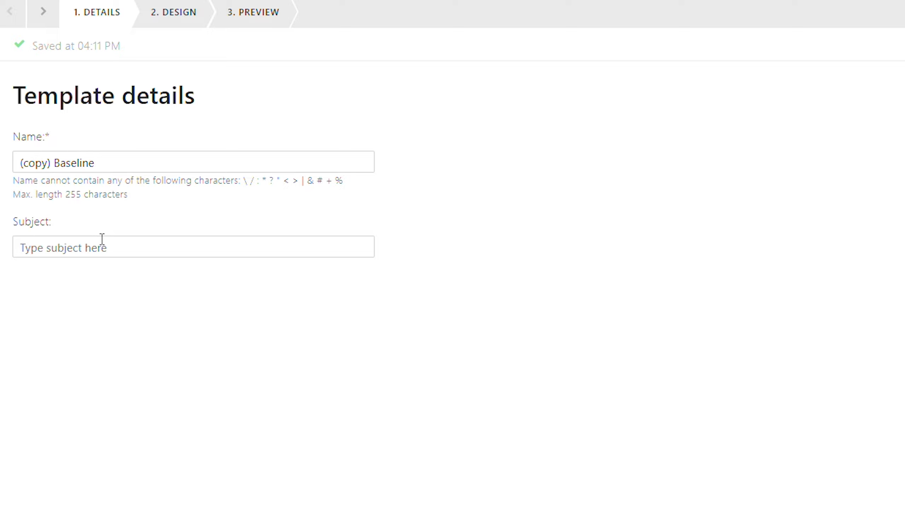
click(183, 14)
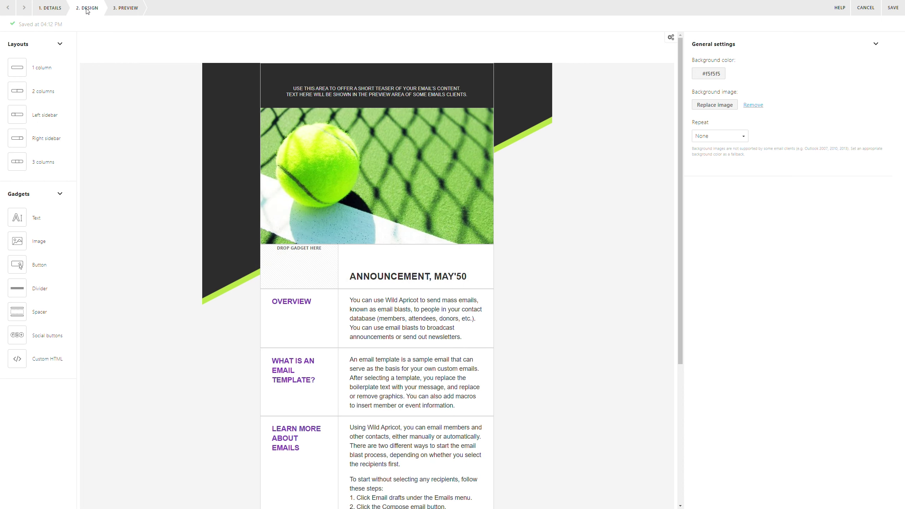
scroll(495, 289, down, 2)
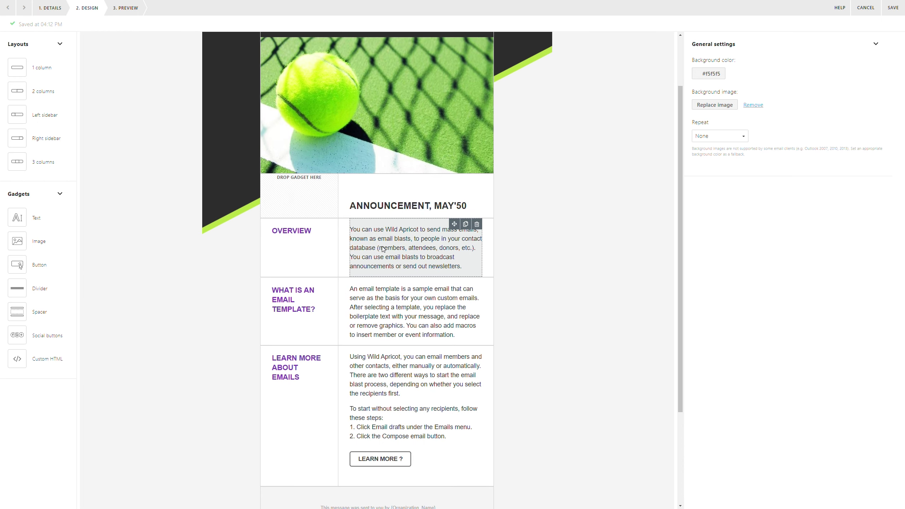
click(312, 238)
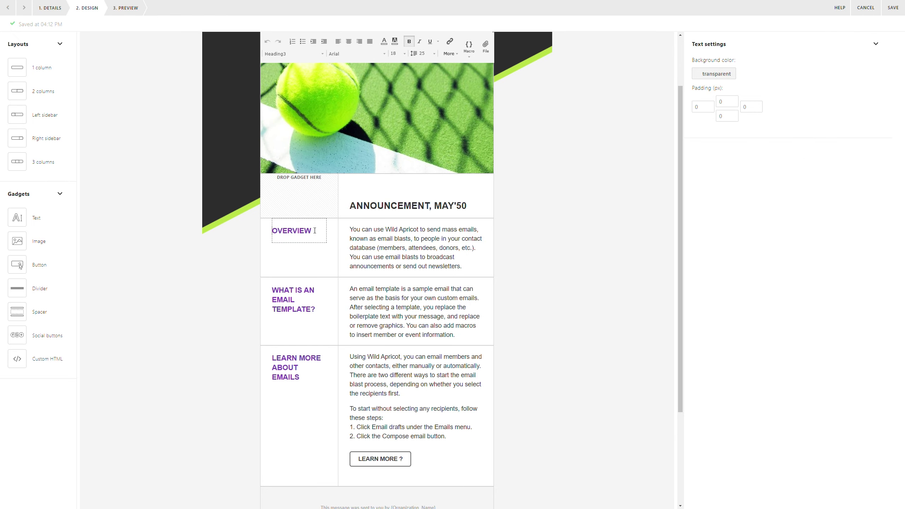
double_click(294, 230)
text(OUR MISSION)
Replace the section paragraph with 'Boot Camp is here to help.'.
click(403, 232)
key(ctrl+a)
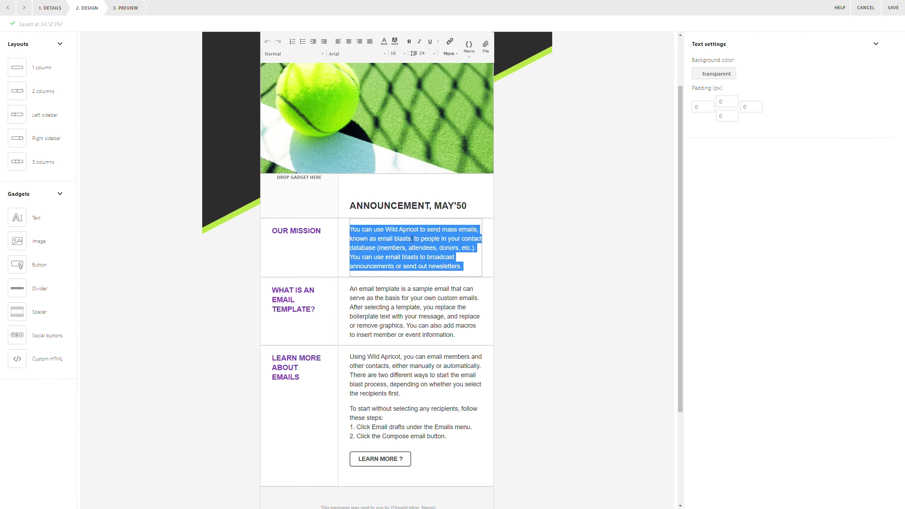
text(Boot Camp is here to )
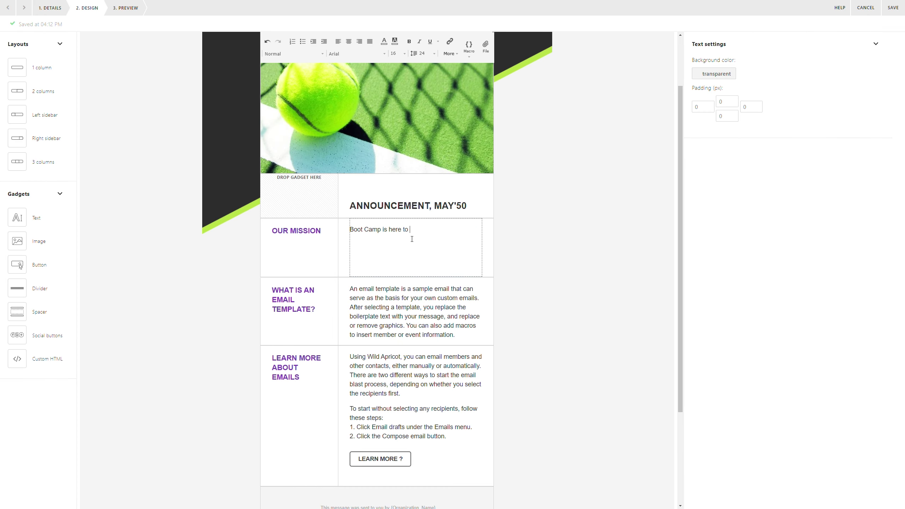
text(help.  :))
click(536, 233)
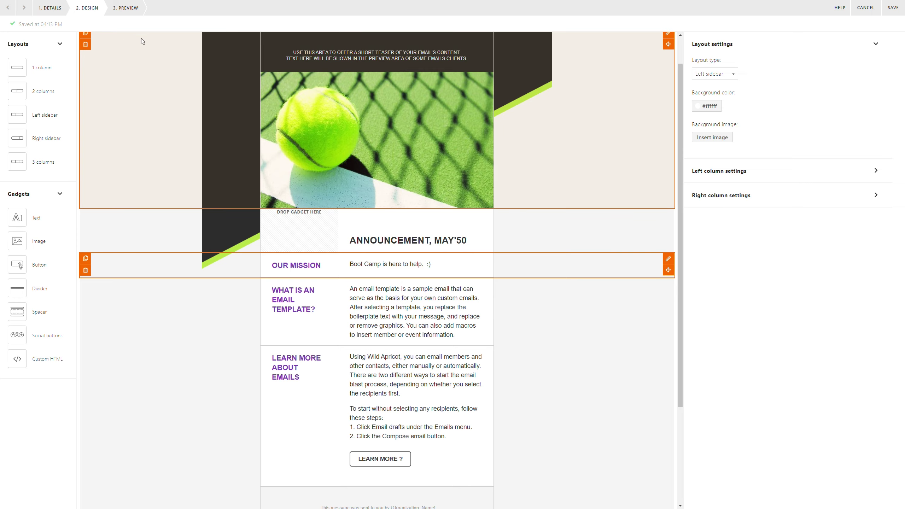
Preview the copied template in desktop and mobile layouts, then save it.
click(125, 13)
scroll(570, 182, down, 2)
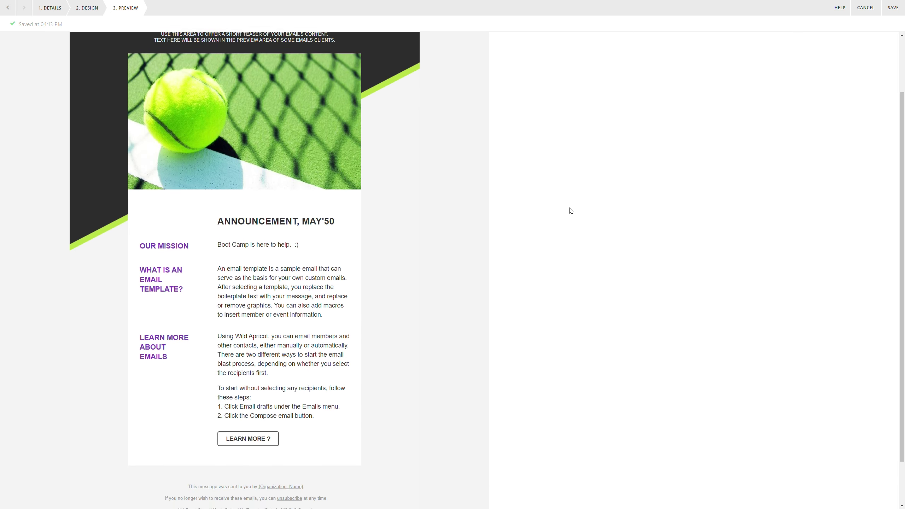
scroll(553, 210, up, 2)
click(264, 47)
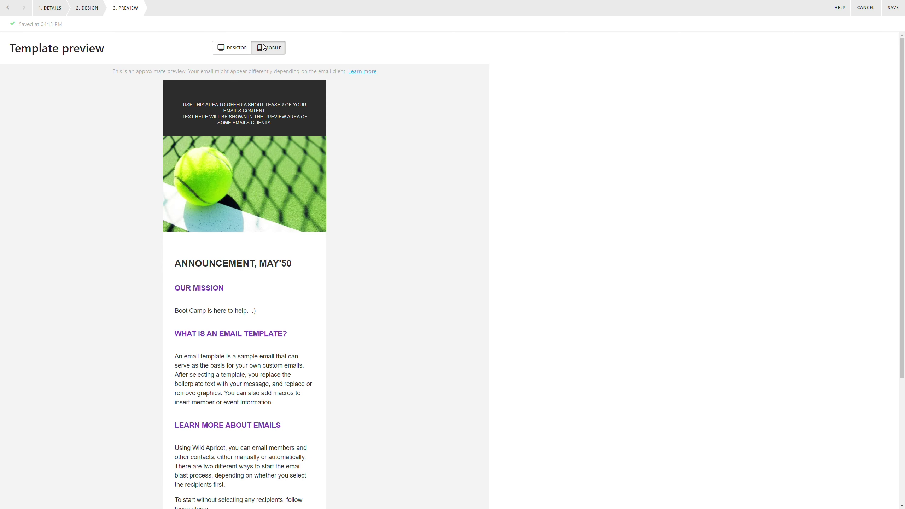
scroll(505, 239, down, 3)
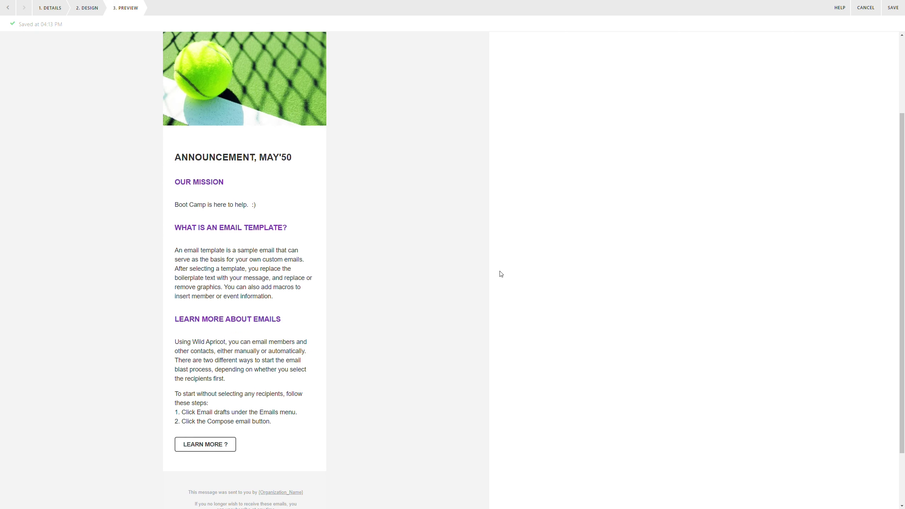
scroll(501, 274, up, 3)
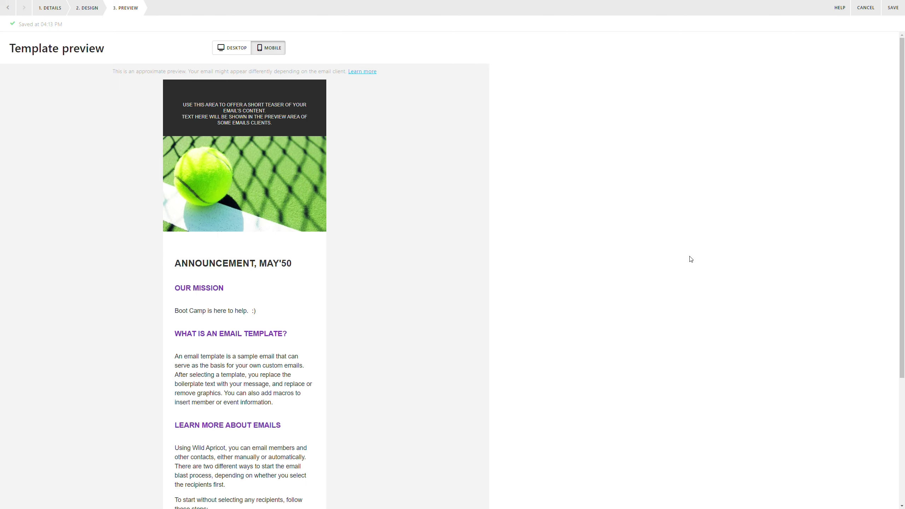
click(897, 7)
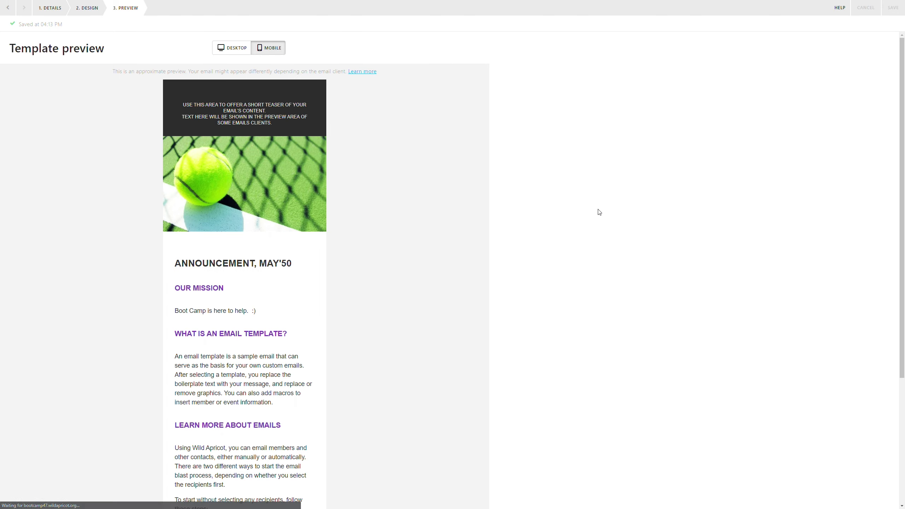
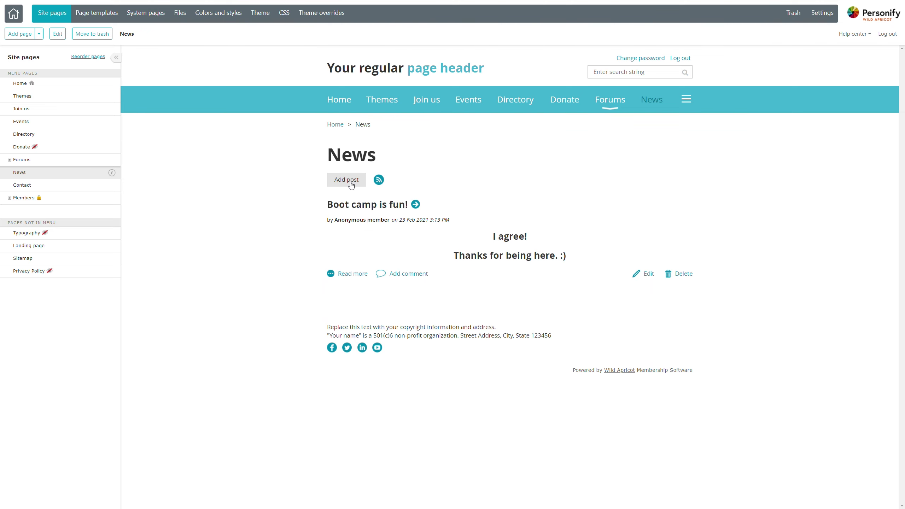
Post a News entry titled 'Upcoming picnic!' with the body 'Make sure you arrive. :)'.
click(351, 185)
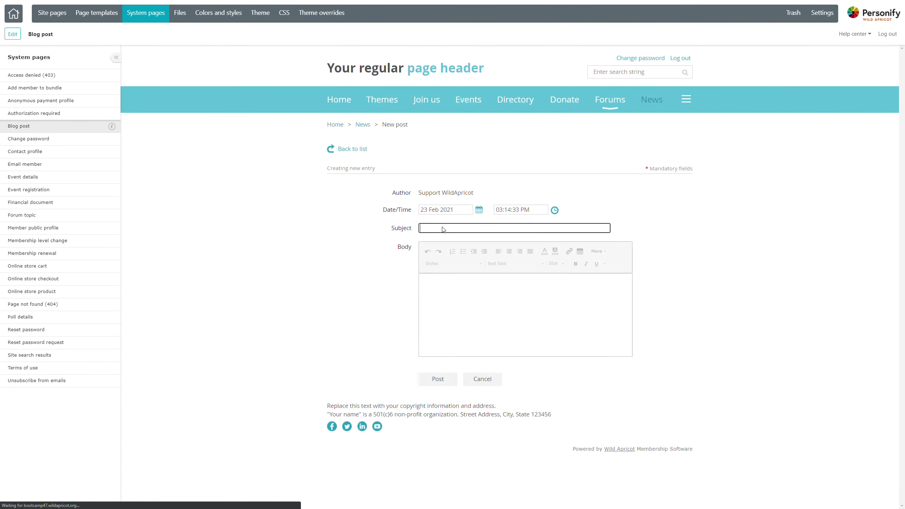
text(Upc)
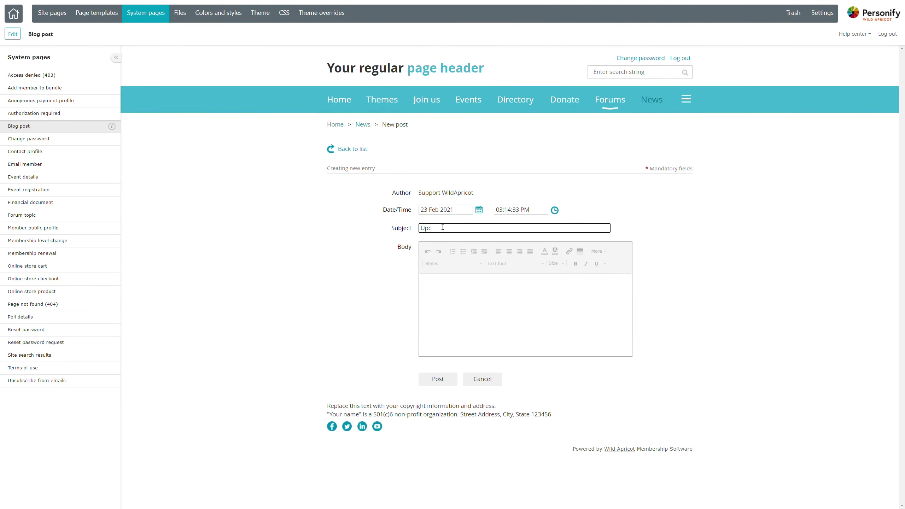
text(oming picnic!)
key(Tab)
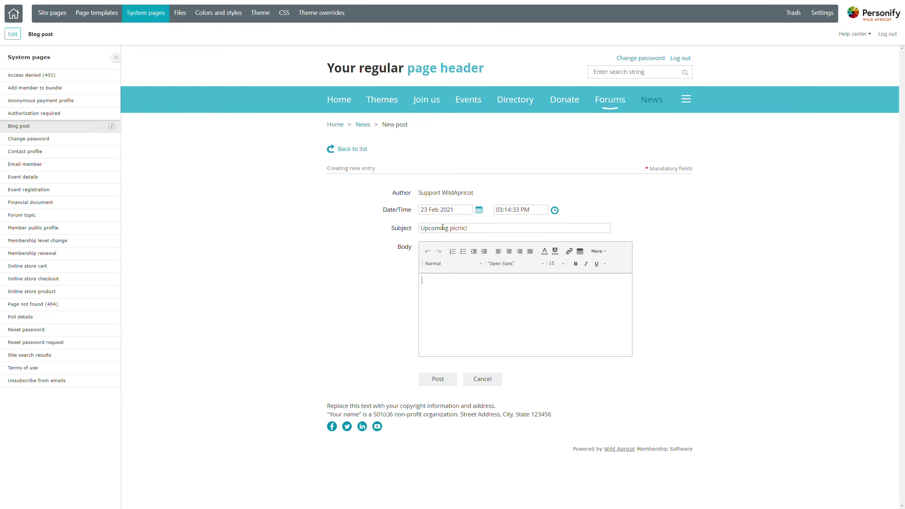
text(Make sure you arrive.  :))
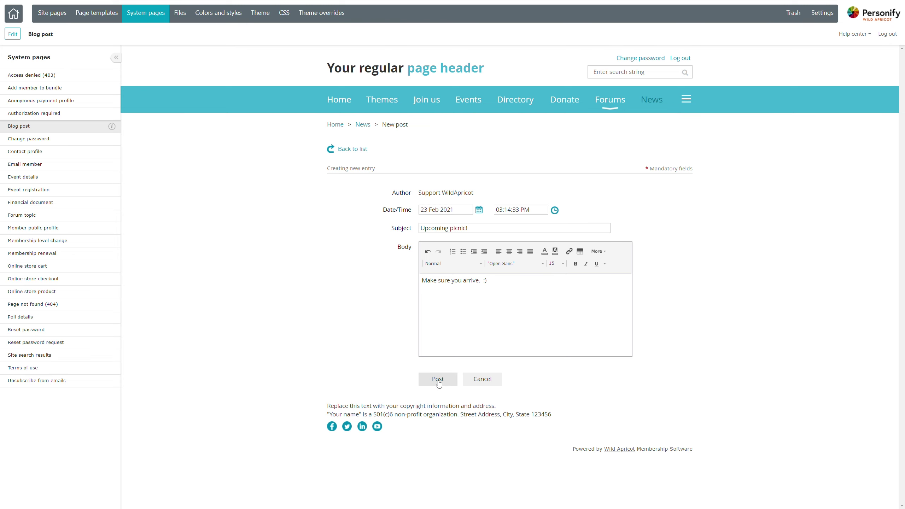
click(435, 378)
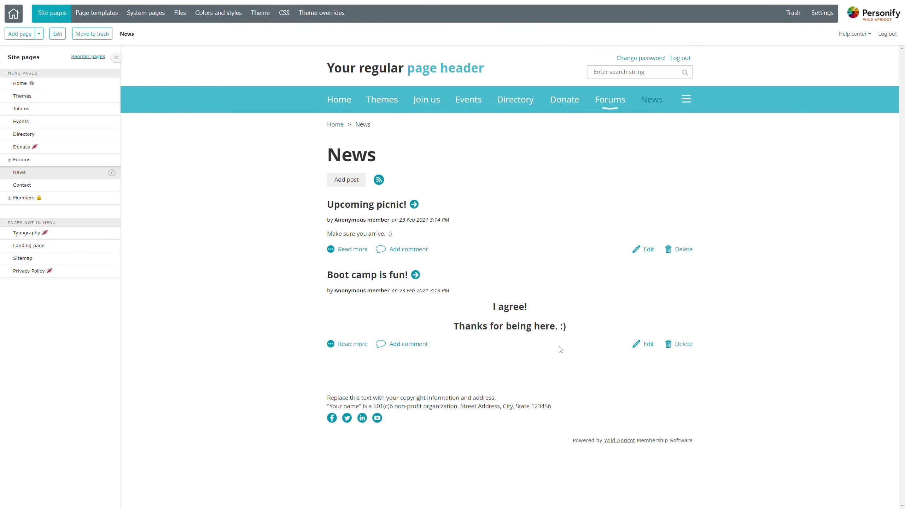
Open the 'Upcoming picnic!' post to check its body, then return to the News list.
click(363, 209)
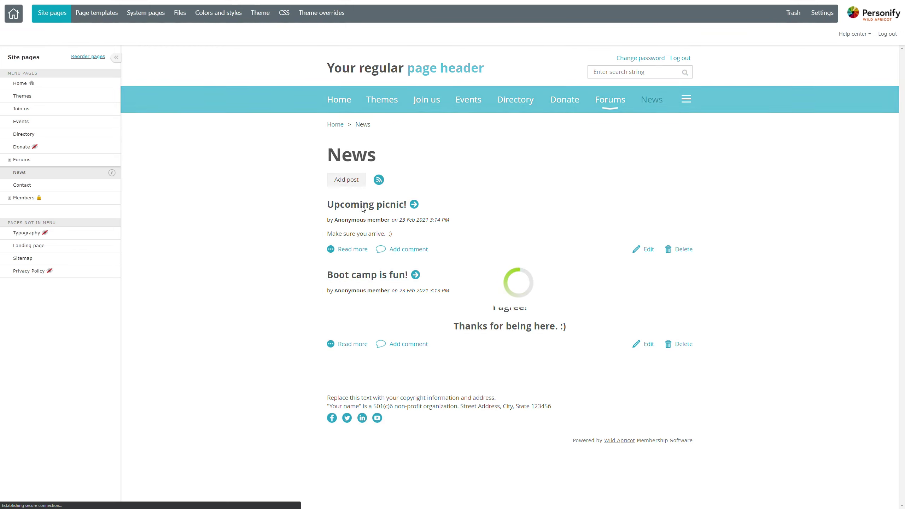
drag(324, 211, 393, 210)
click(281, 227)
key(alt+Left)
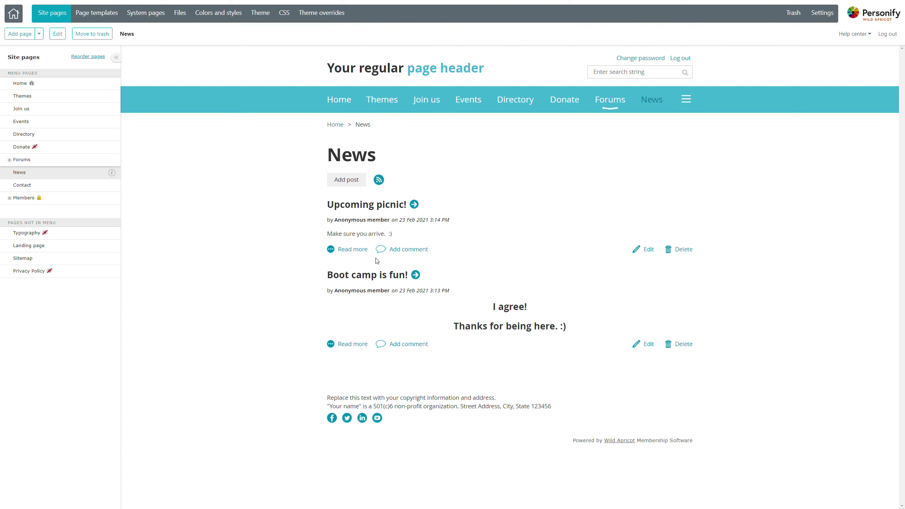
Comment 'Thank you!' on the picnic post using the suggested author name, then go back to the list.
click(403, 253)
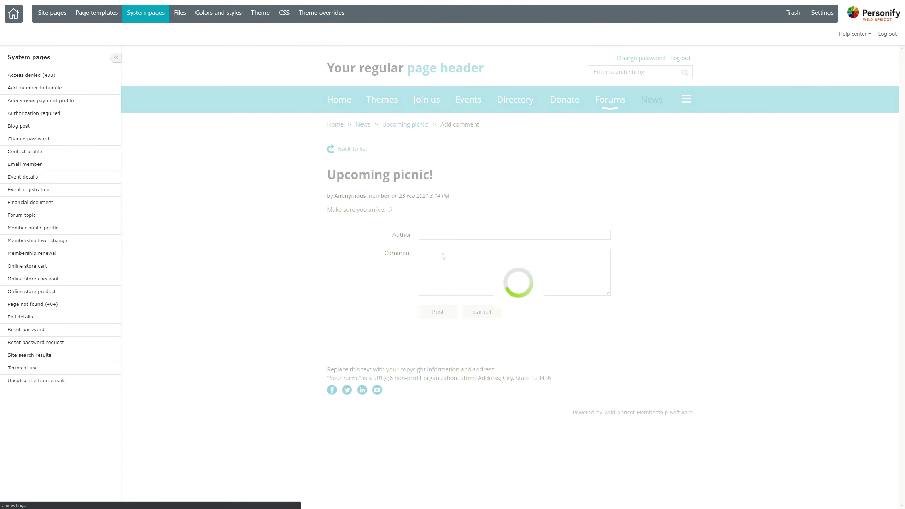
click(461, 237)
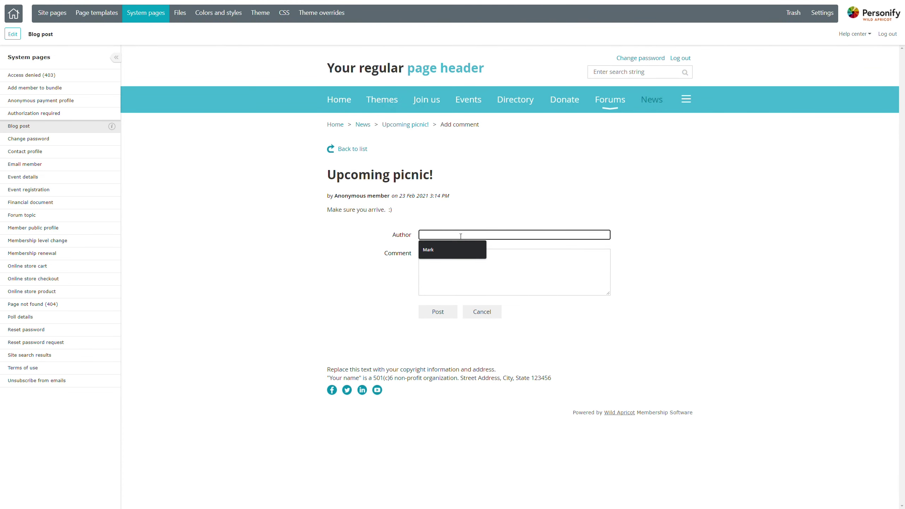
key(Down)
key(Tab)
text(Thank you!)
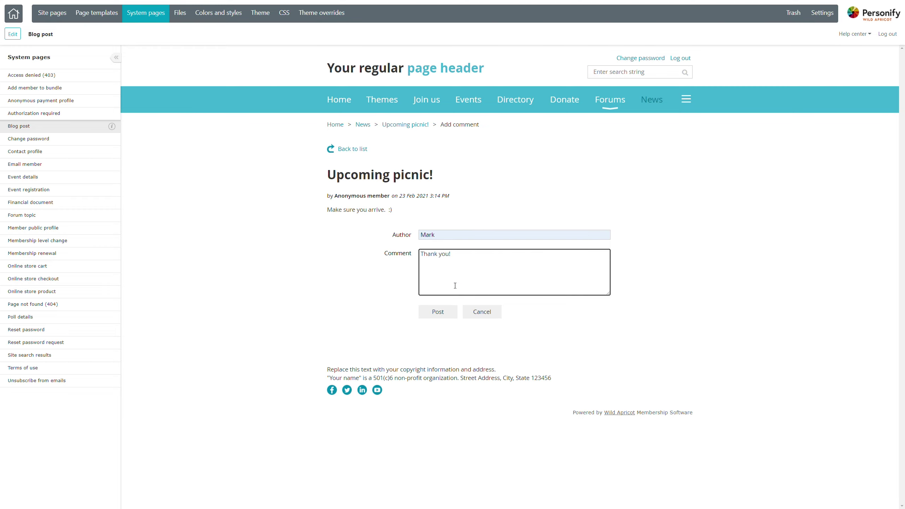
click(438, 311)
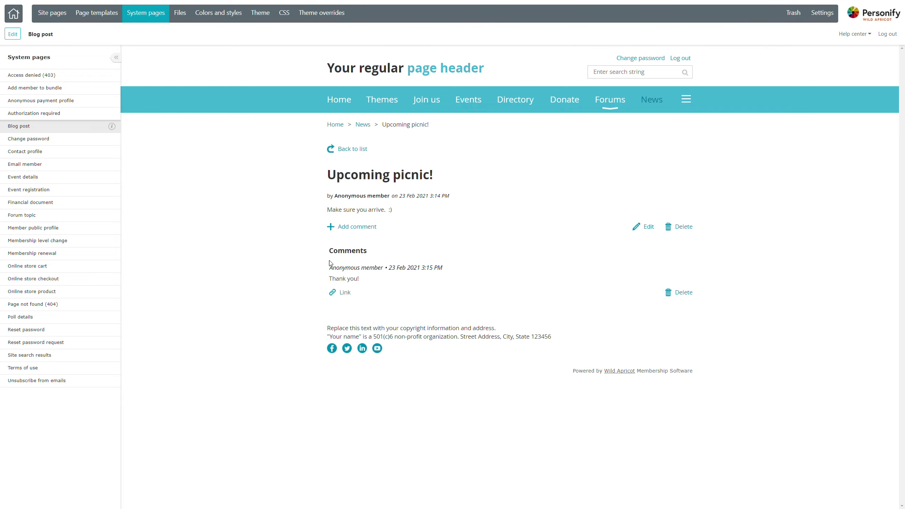
drag(338, 268, 362, 285)
click(391, 283)
click(345, 150)
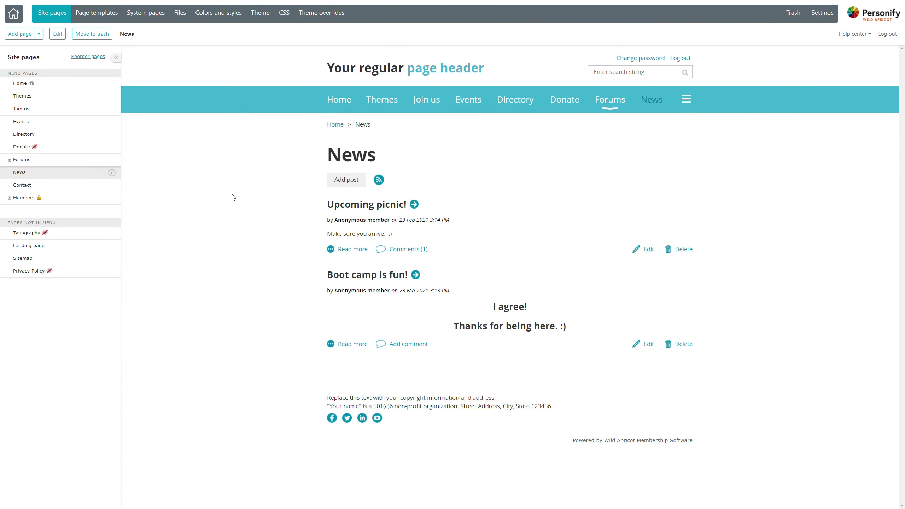
In the News Blog gadget, give Gold members add-post access and Family members comment access, then save.
click(58, 33)
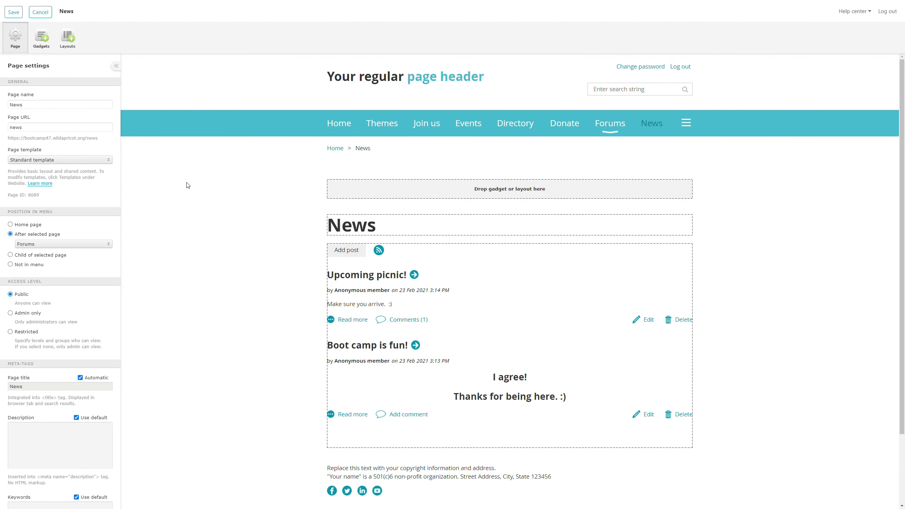
mouse_move(374, 251)
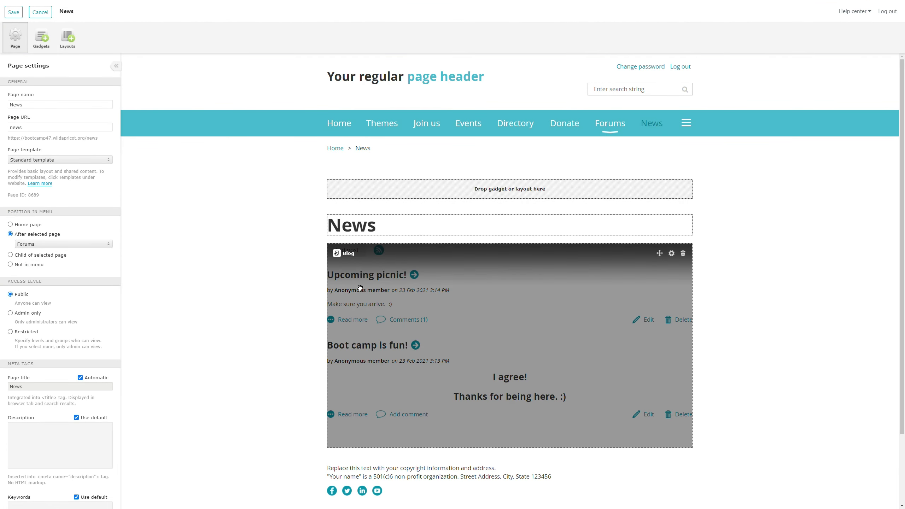
click(433, 291)
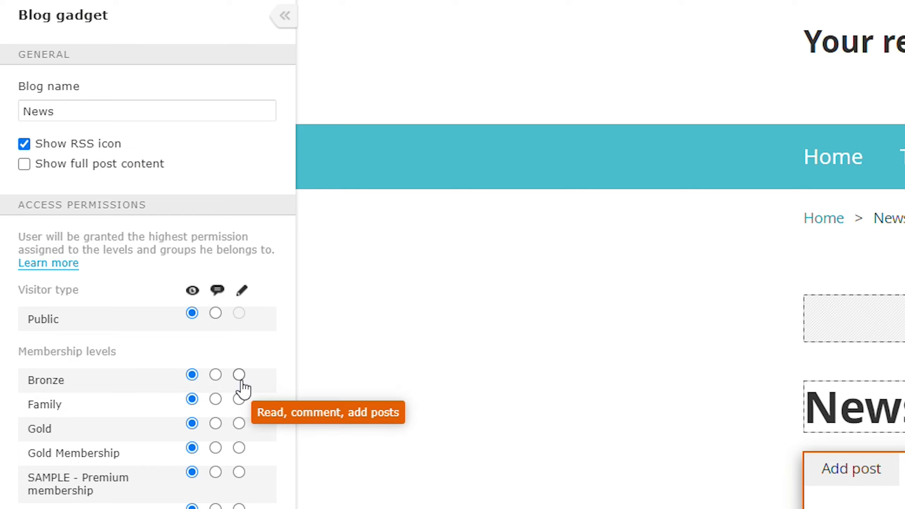
click(239, 424)
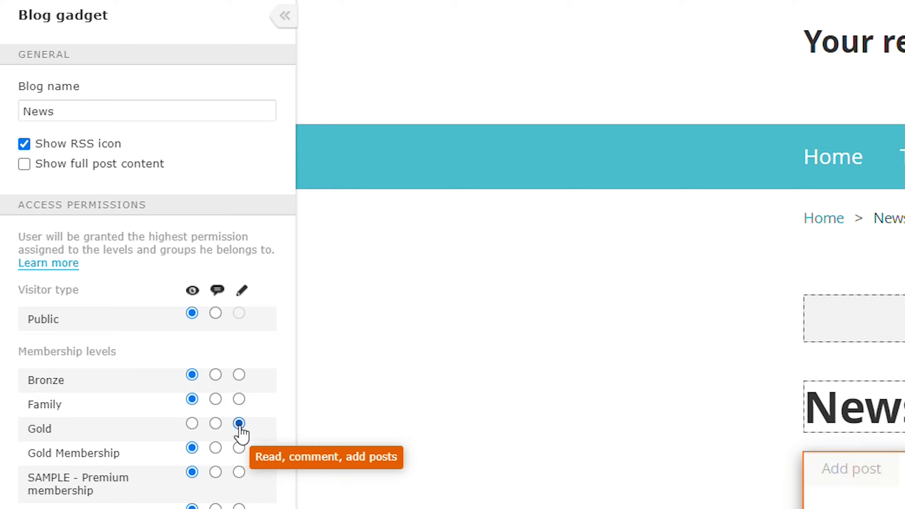
click(216, 398)
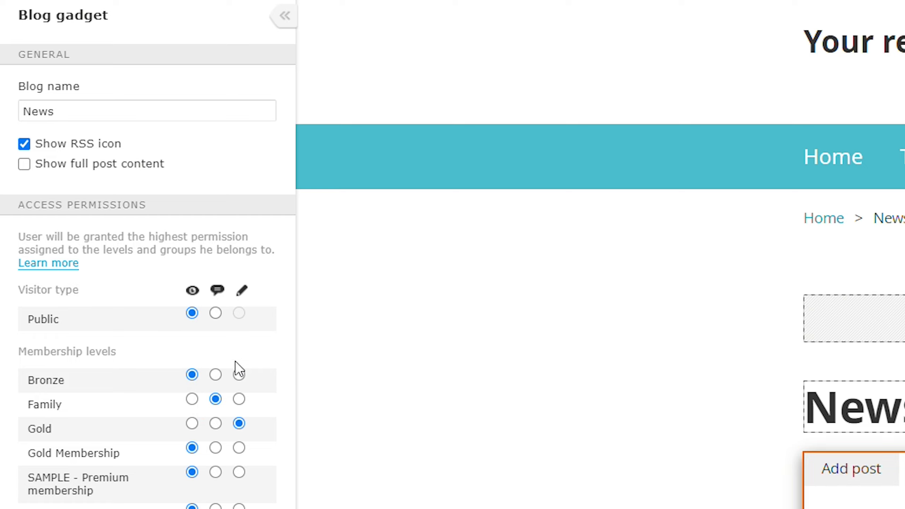
click(32, 0)
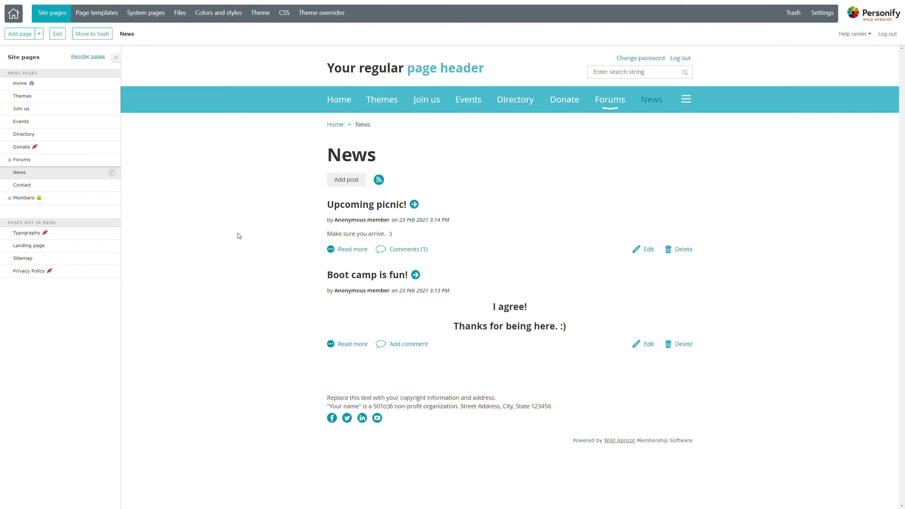
Open the Forums page and review its Forum summary gadget settings, leaving without saving.
click(52, 165)
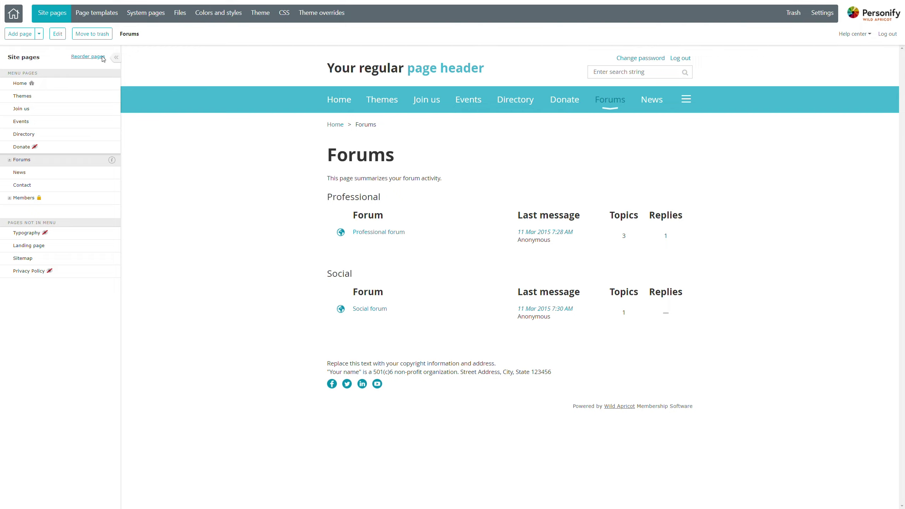
click(58, 34)
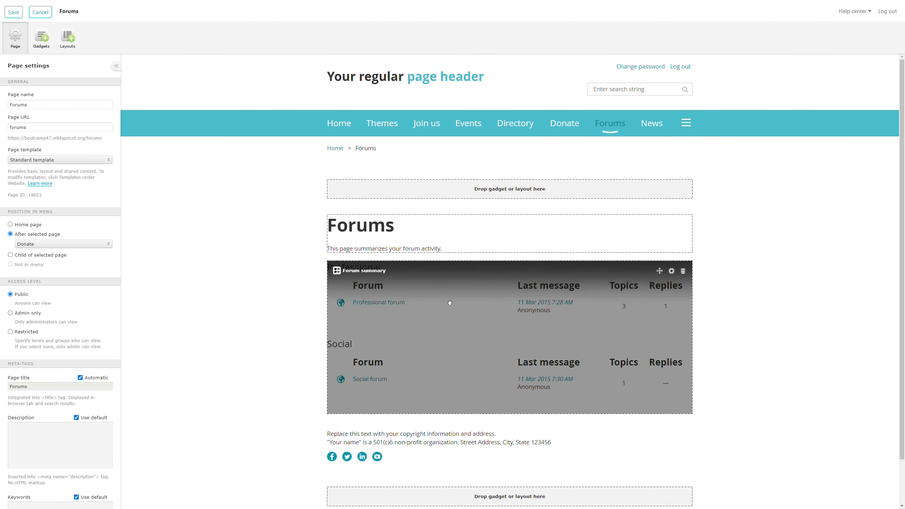
click(449, 303)
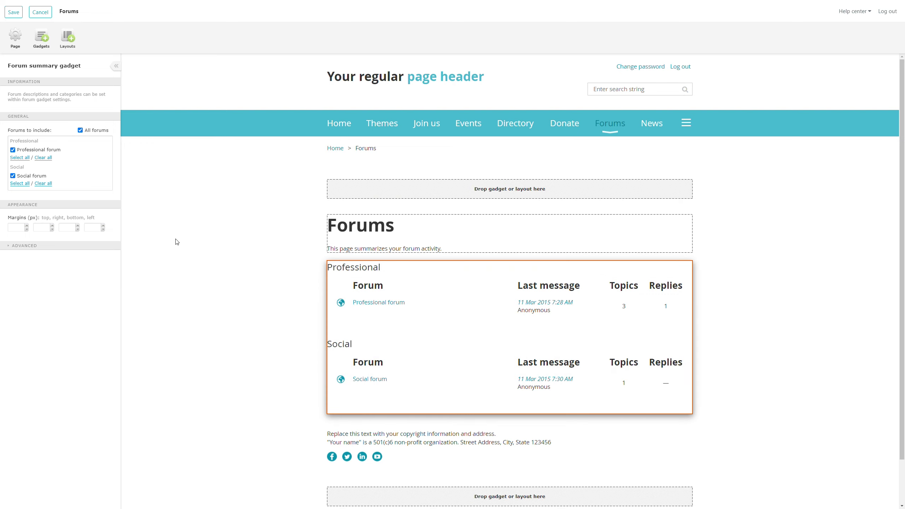
click(44, 12)
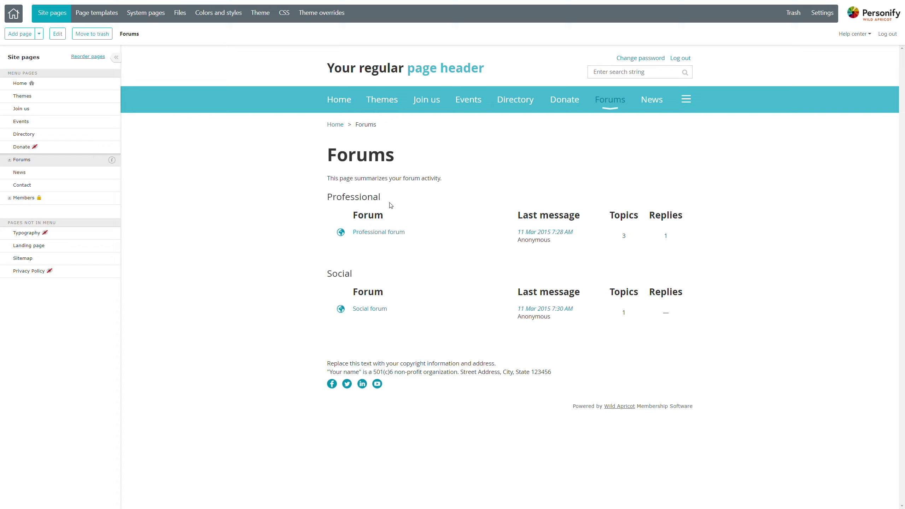
Expand Forums and look through the Professional and Social forum pages, ending on Professional.
click(10, 161)
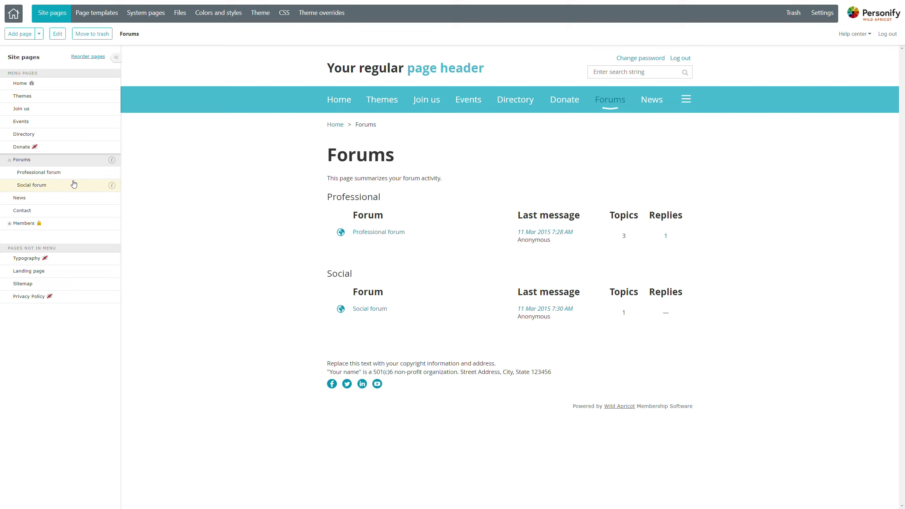
click(36, 173)
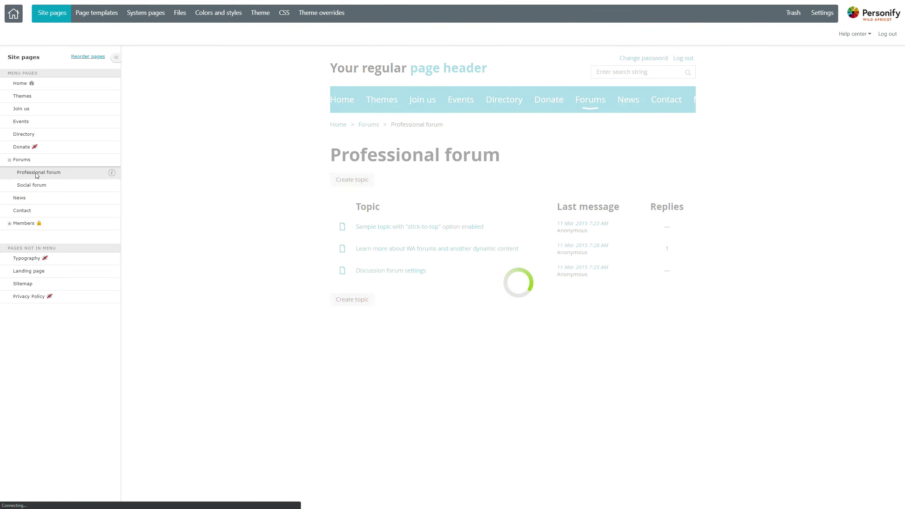
click(46, 184)
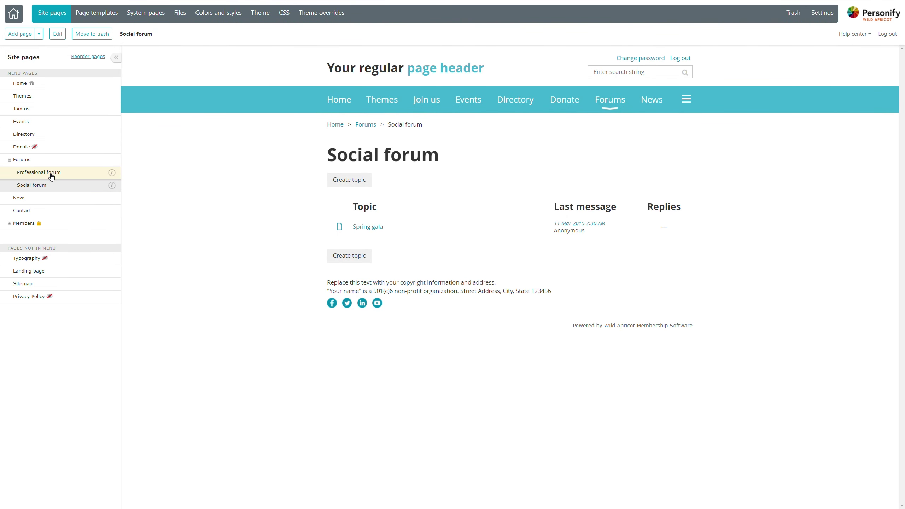
click(51, 176)
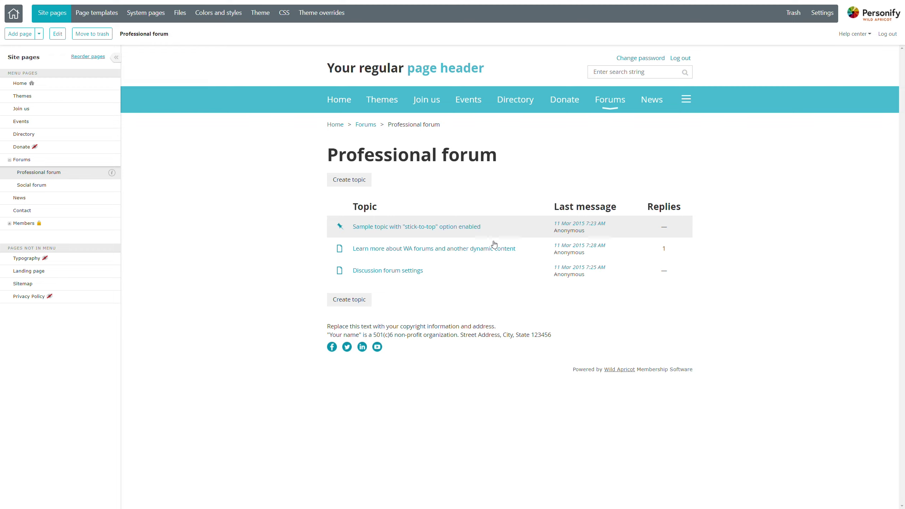
Edit the Professional forum page and select its discussion forum gadget.
mouse_move(409, 253)
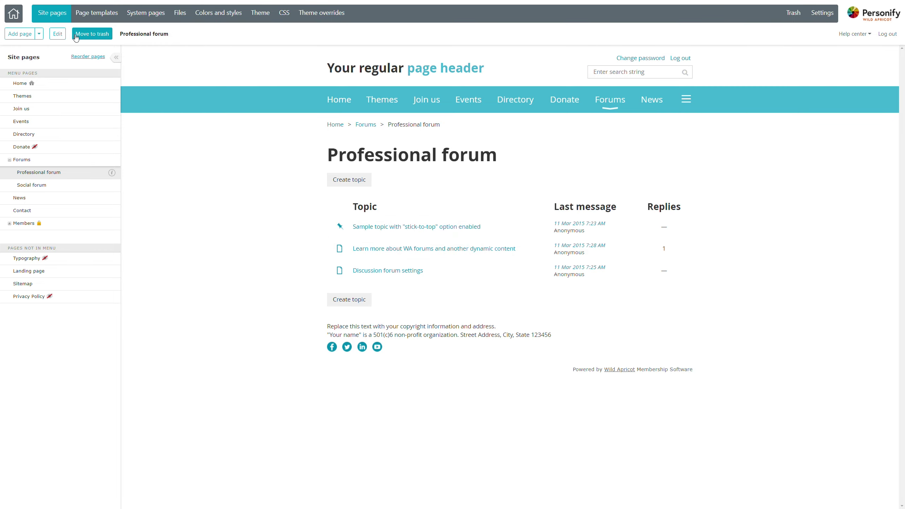
click(59, 34)
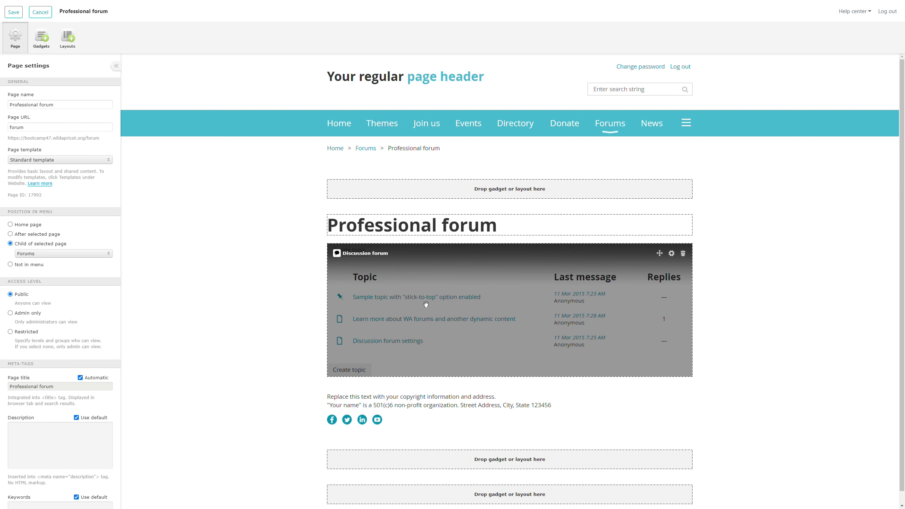
click(427, 306)
mouse_move(426, 305)
mouse_down()
mouse_move(386, 286)
mouse_move(307, 166)
mouse_move(413, 463)
mouse_move(431, 286)
mouse_move(437, 296)
mouse_up()
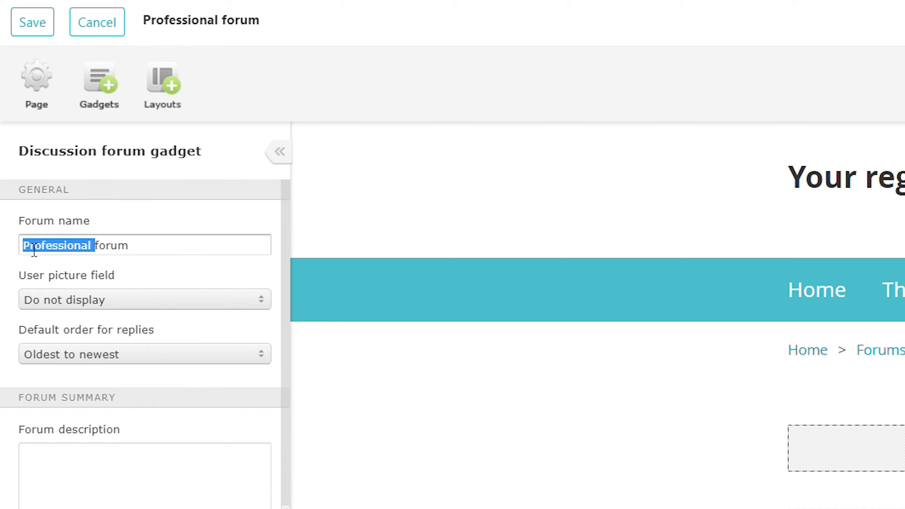
Rename the forum to 'Fun' and show the description 'Post and have fun, please! :)' on the page.
text(Fun)
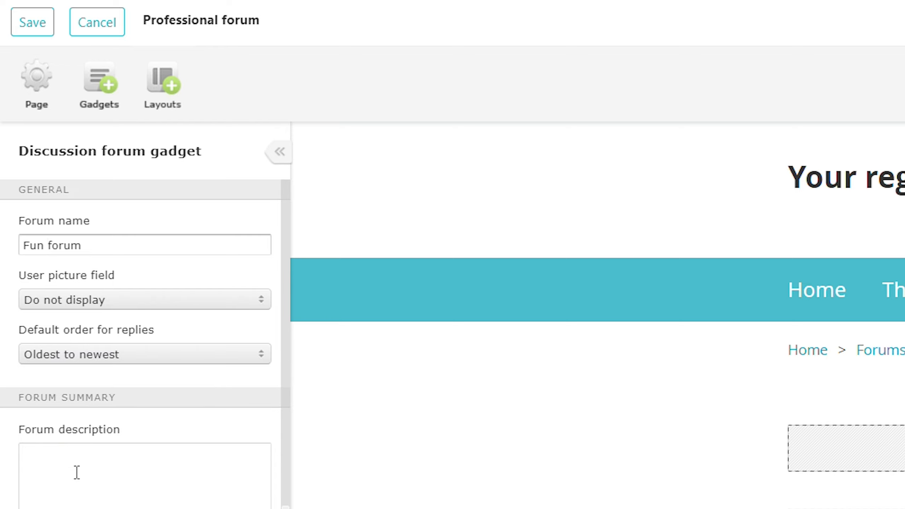
click(77, 484)
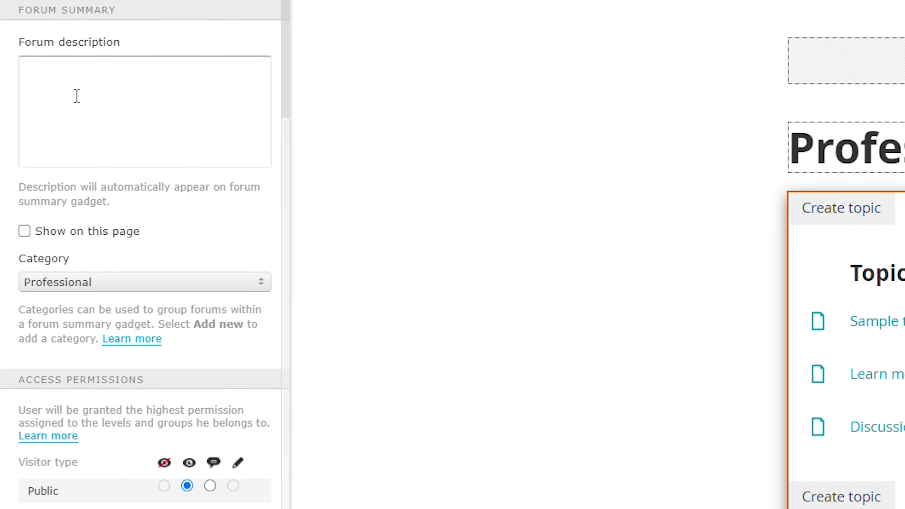
text(Post and have )
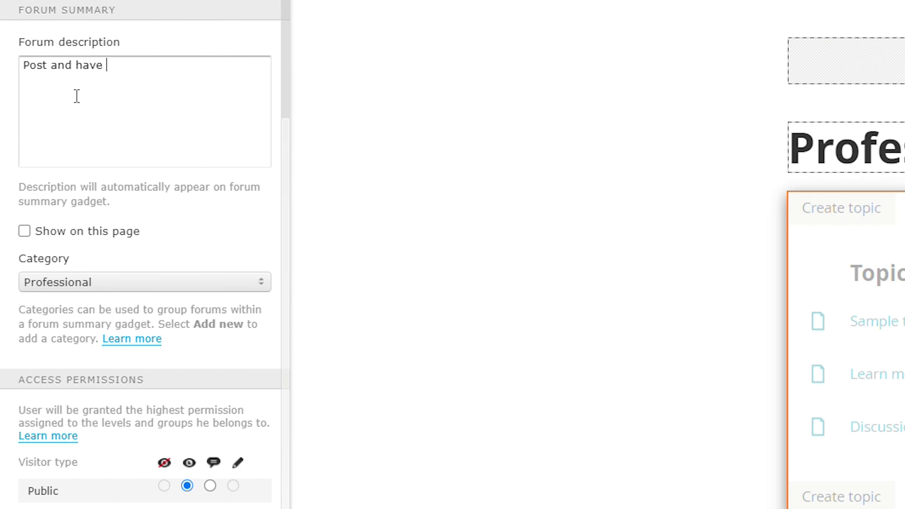
text(fun, please! :))
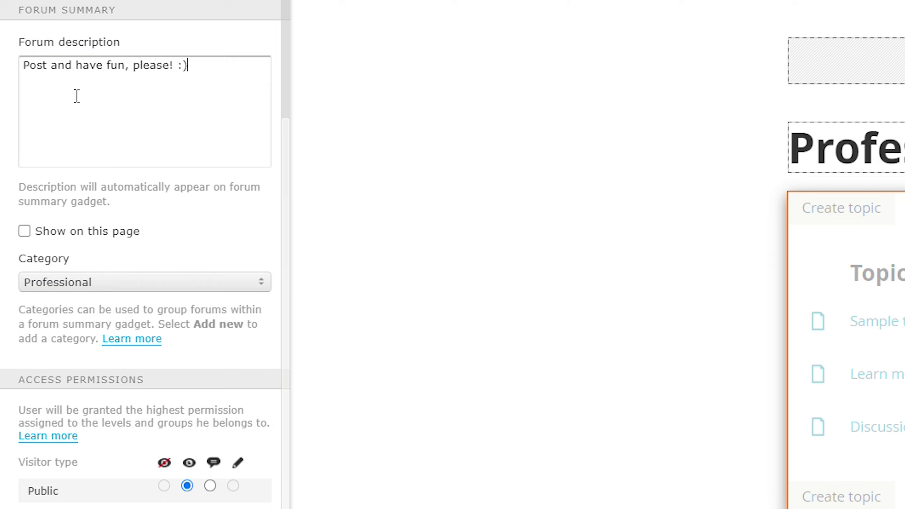
click(70, 241)
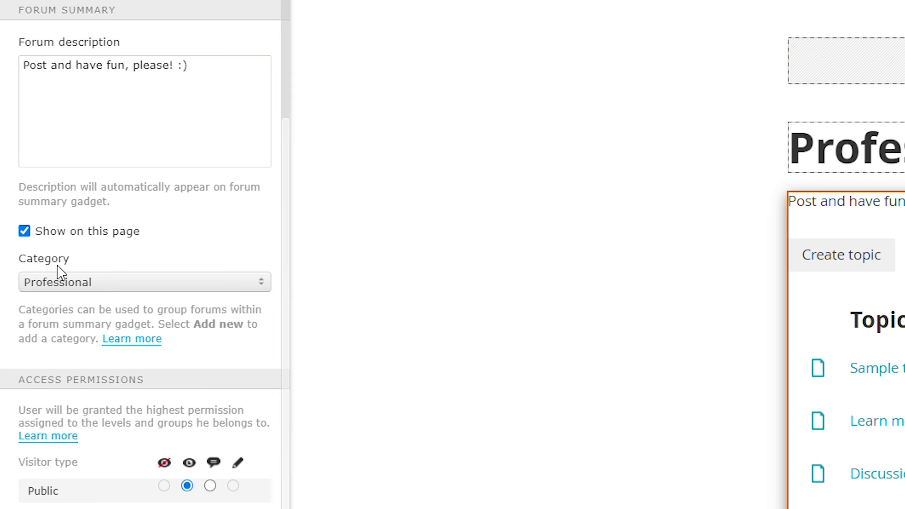
click(62, 290)
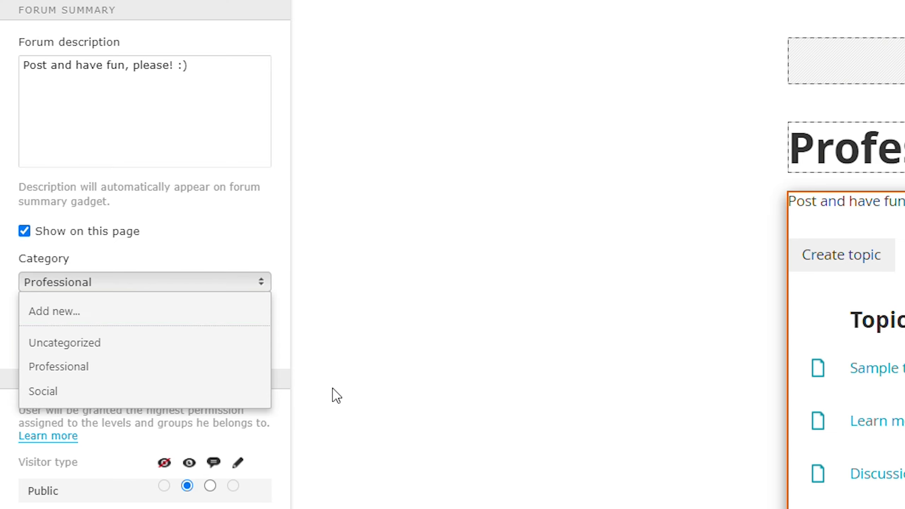
Keep the Professional category, review the forum gadget's access settings, and save the page.
click(402, 352)
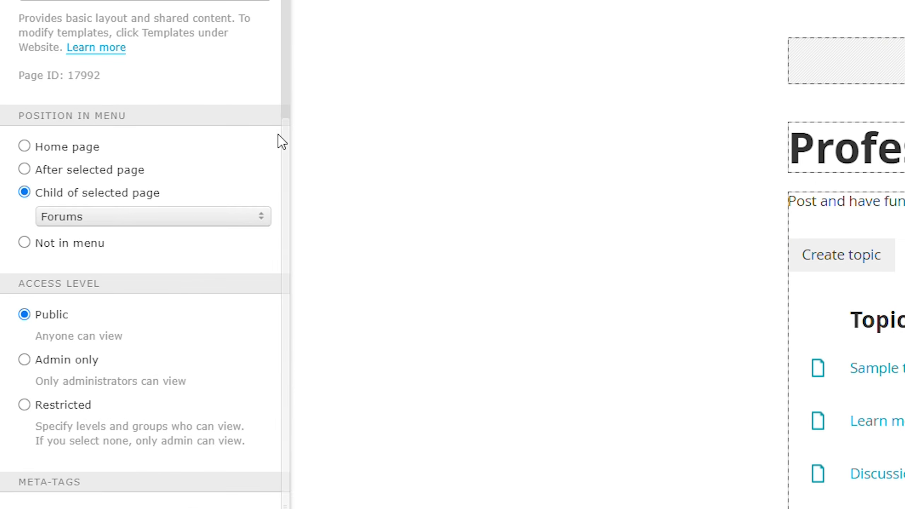
click(891, 285)
scroll(208, 254, down, 5)
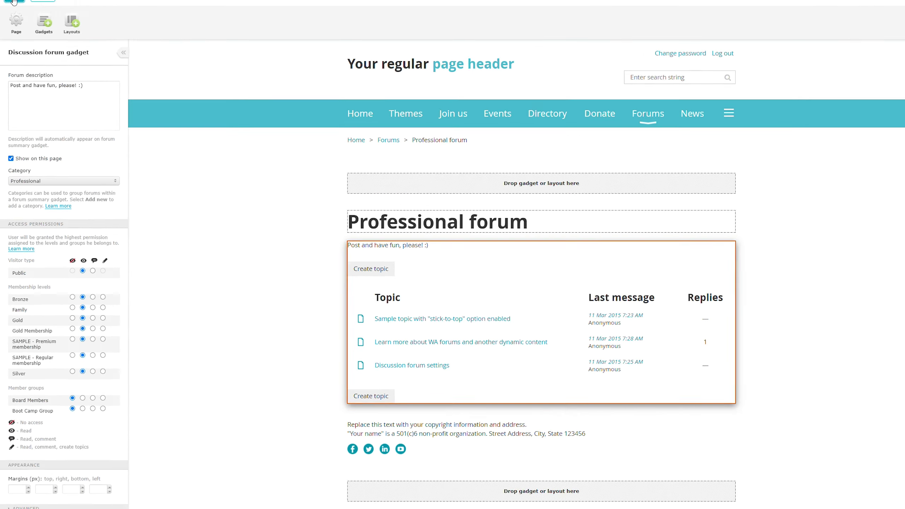
click(13, 12)
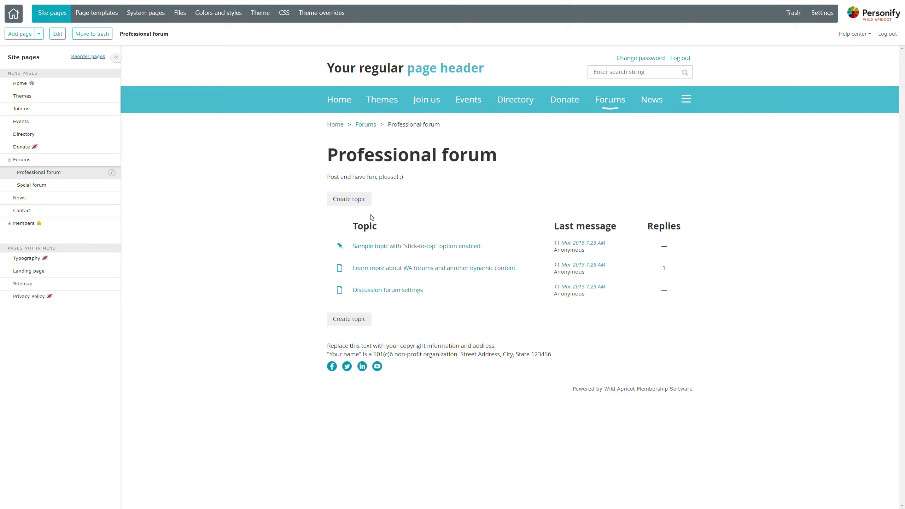
Start a new topic 'Do you think Boot Camp is Fun?' with body 'Yes or no?'.
click(364, 207)
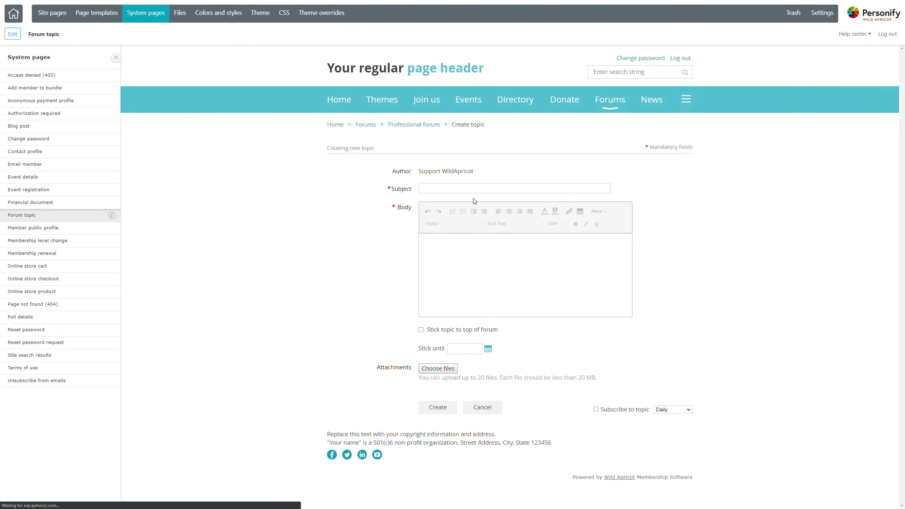
click(473, 188)
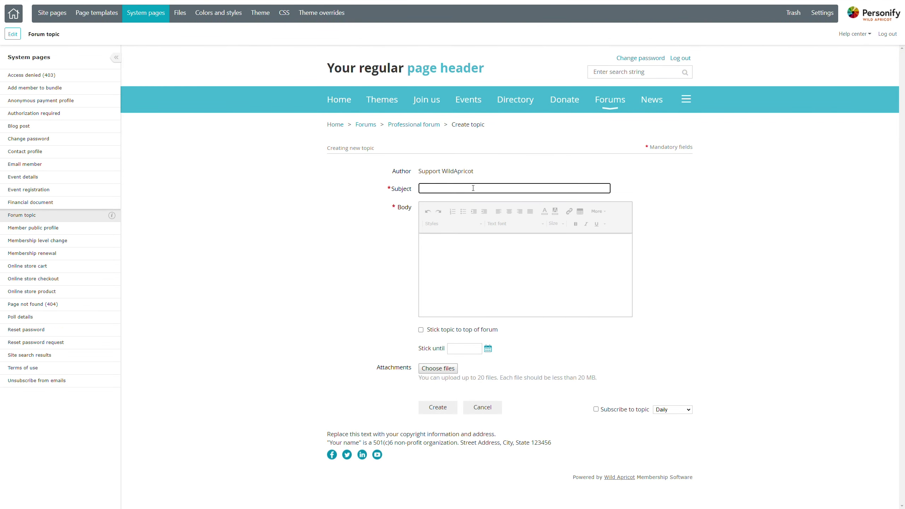
text(Do you think Boot Camp is Fun?)
key(Tab)
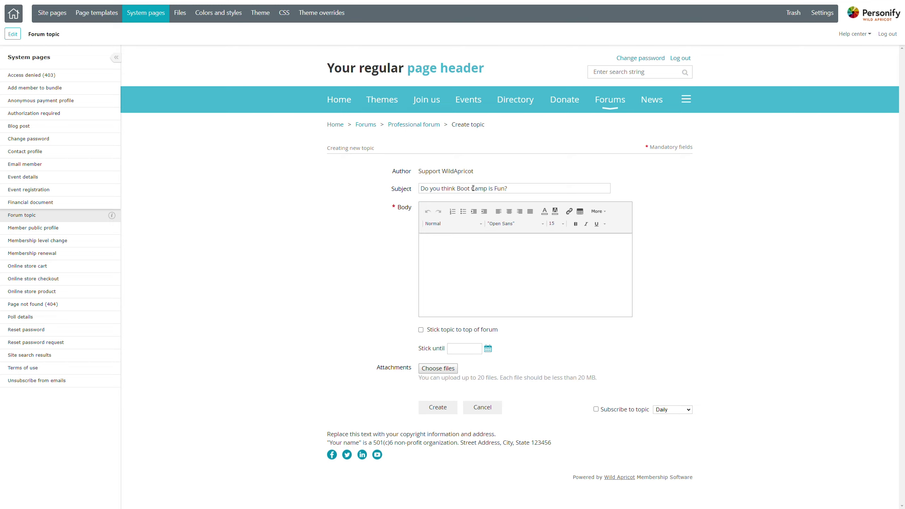
text(Yes or no?)
Stick the topic to the top until 6 Mar 2021 and add a new line below the body.
click(421, 330)
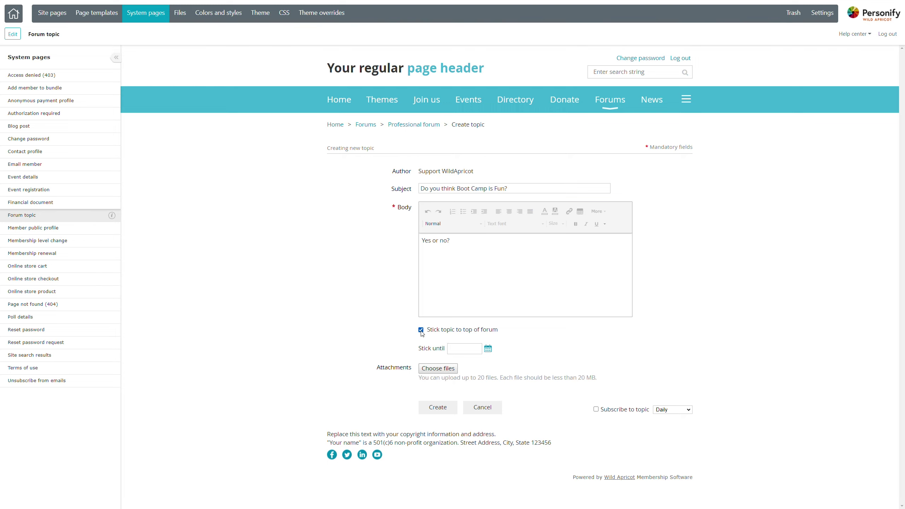
click(488, 349)
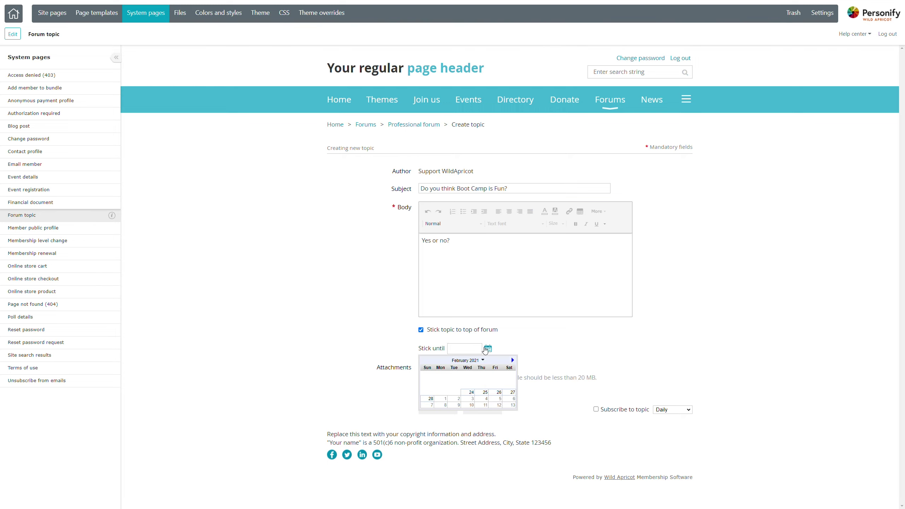
click(510, 402)
click(350, 329)
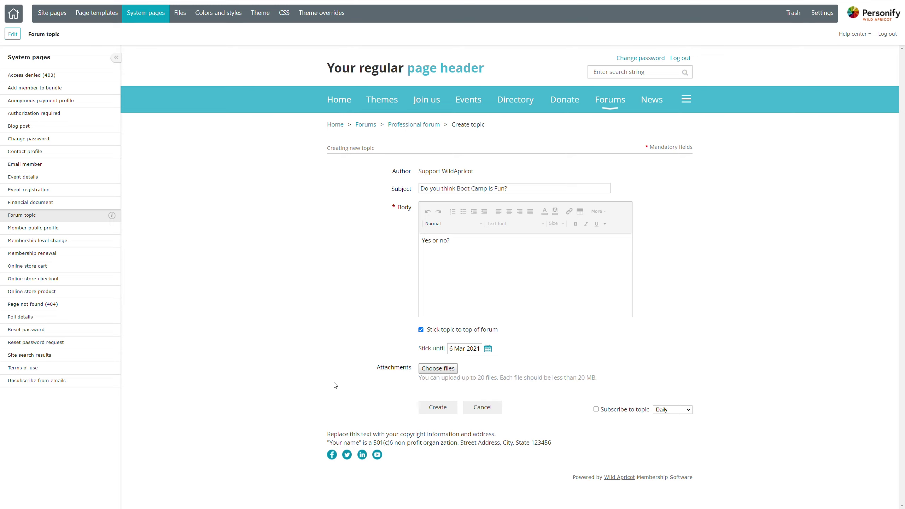
click(496, 250)
key(Return)
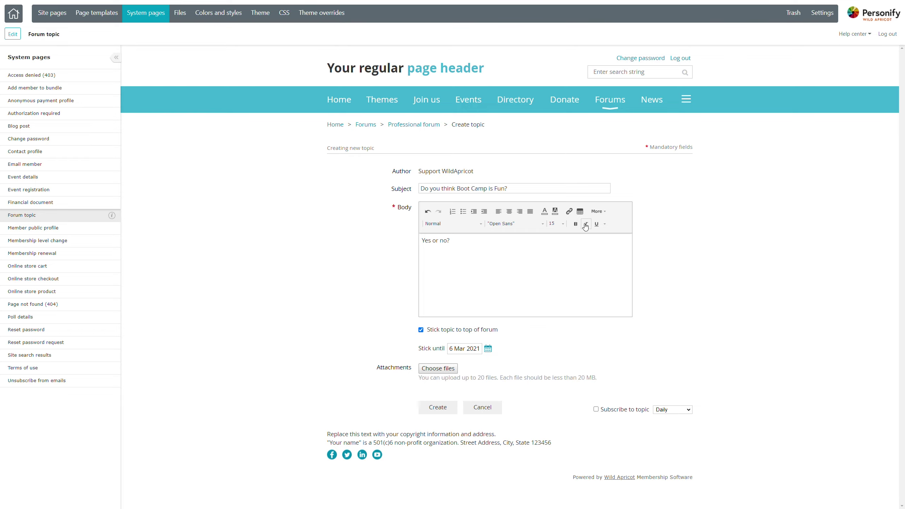
Insert imageWA.png below 'Yes or no?', shrink it to a thumbnail, and remove the blank line above.
click(601, 213)
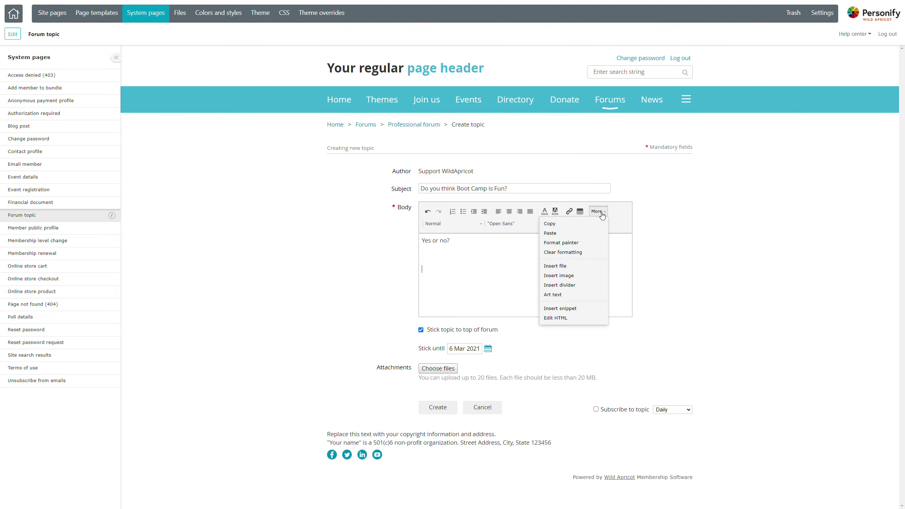
click(570, 277)
click(198, 121)
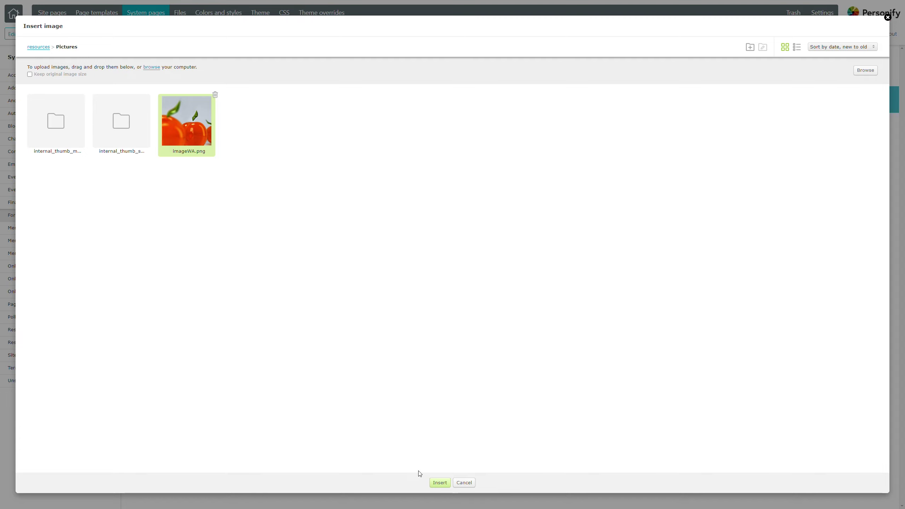
click(440, 483)
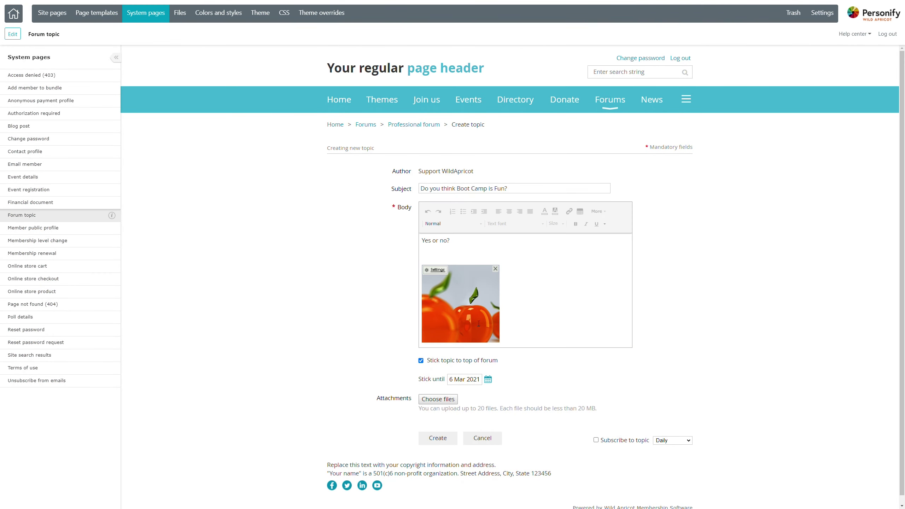
click(463, 317)
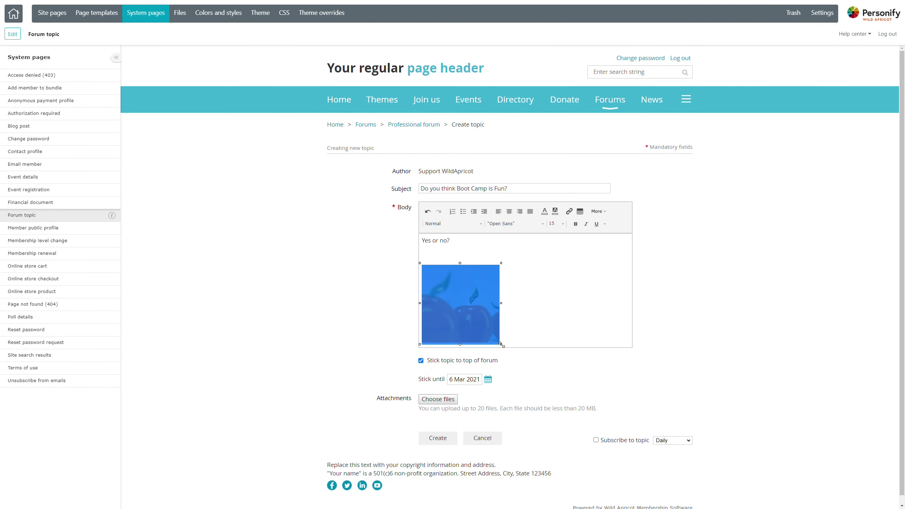
drag(501, 344, 471, 309)
click(461, 253)
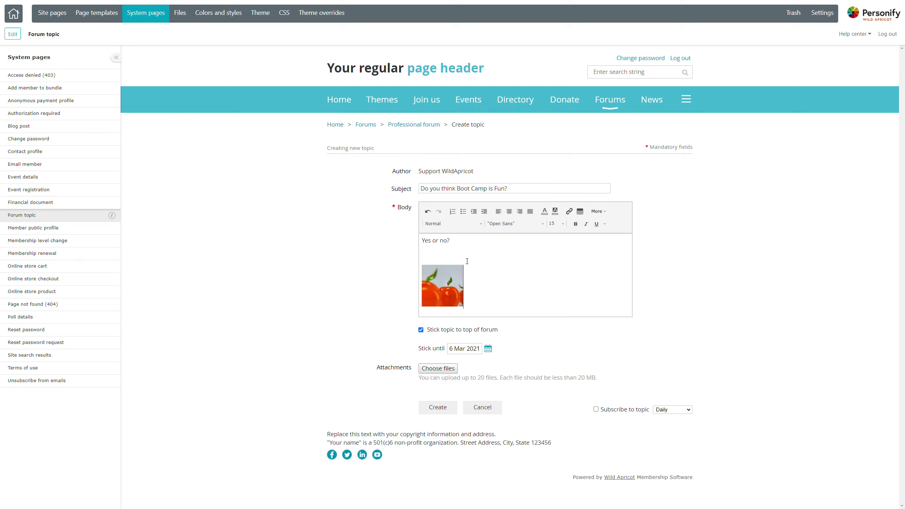
key(BackSpace)
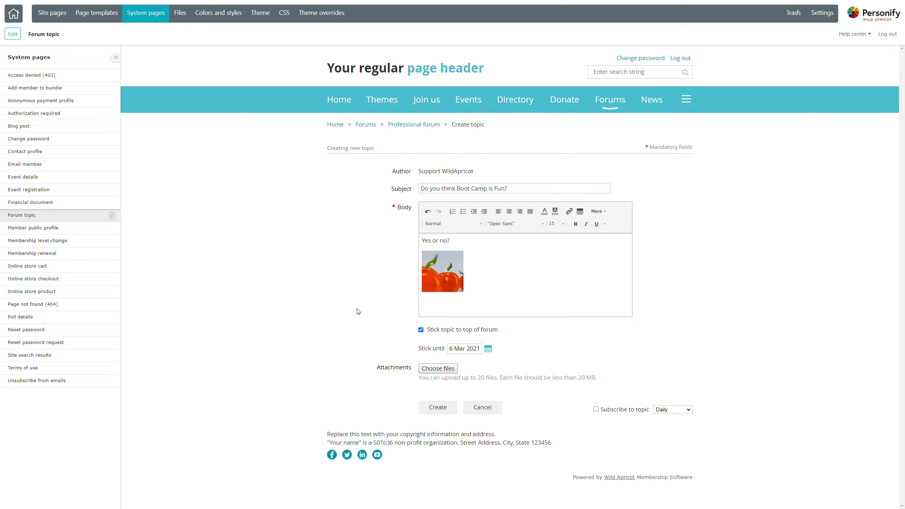
click(362, 311)
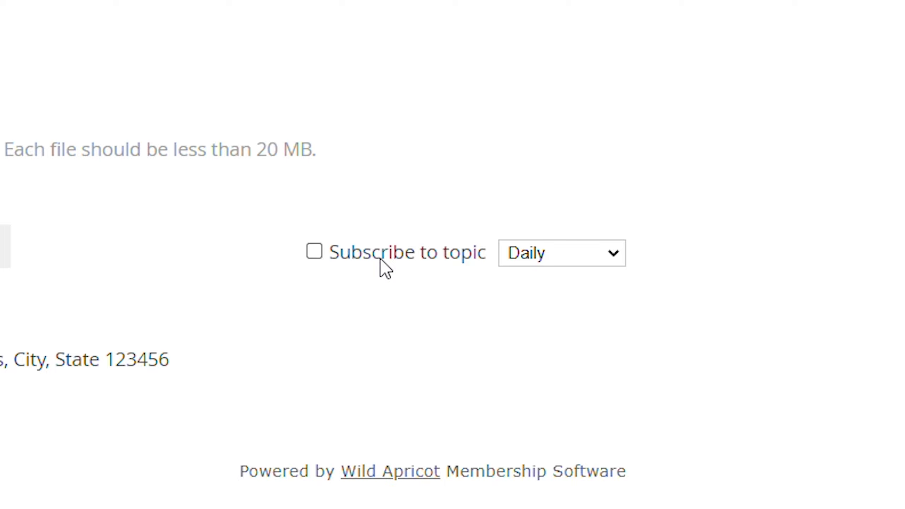
Subscribe to the topic with notification frequency kept at Daily.
click(380, 259)
click(591, 255)
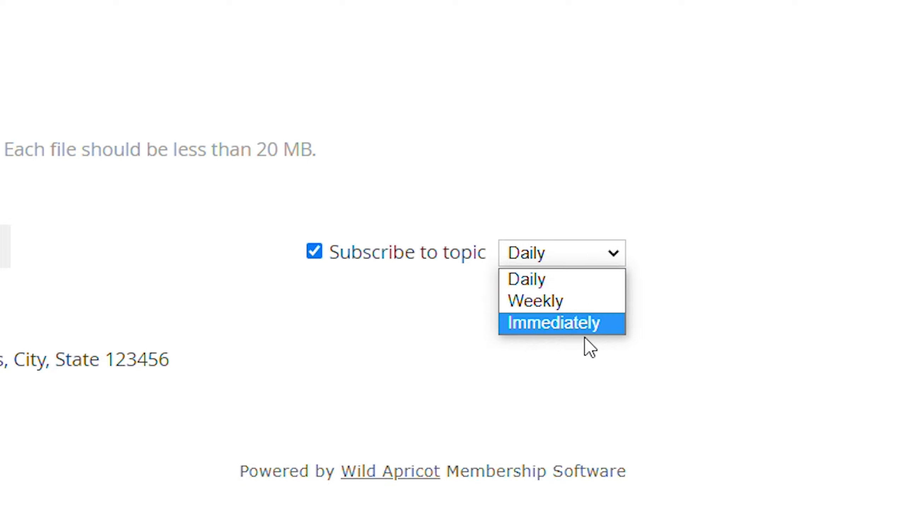
click(372, 363)
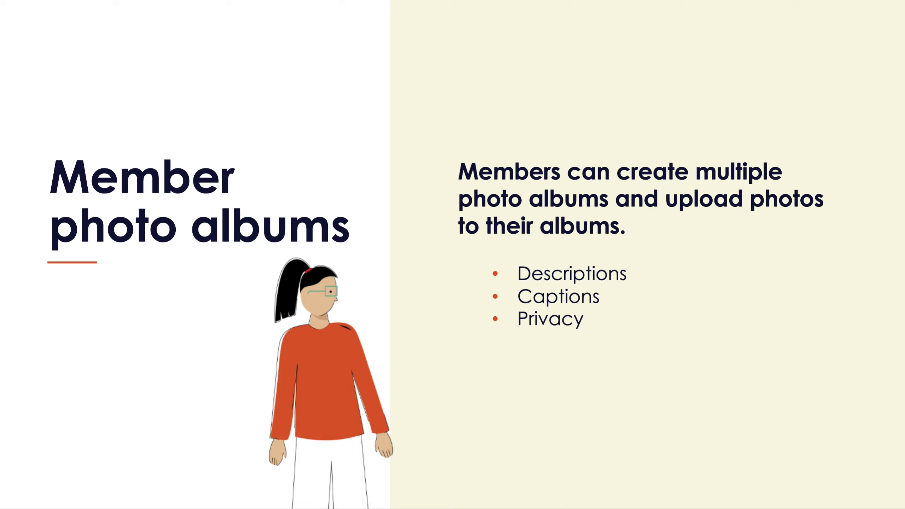
Advance to the slide points on admins toggling albums and the 50-photo limit.
key(Right)
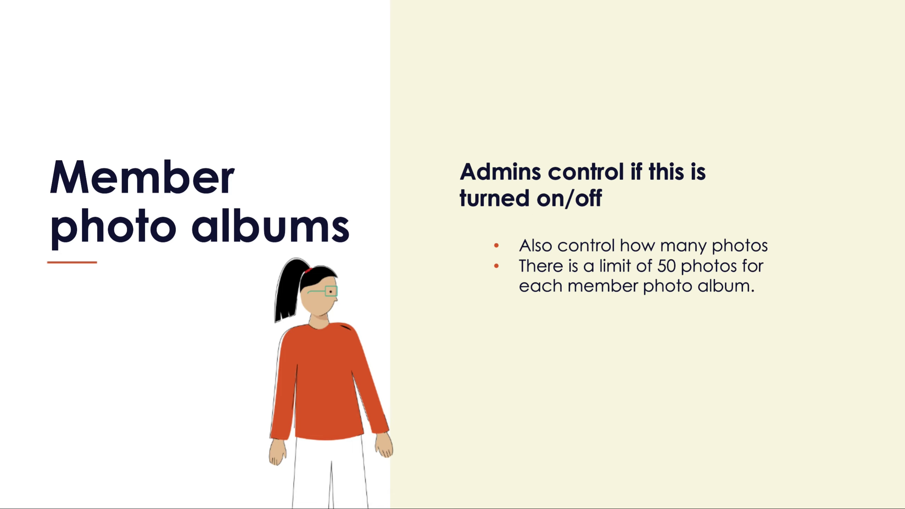
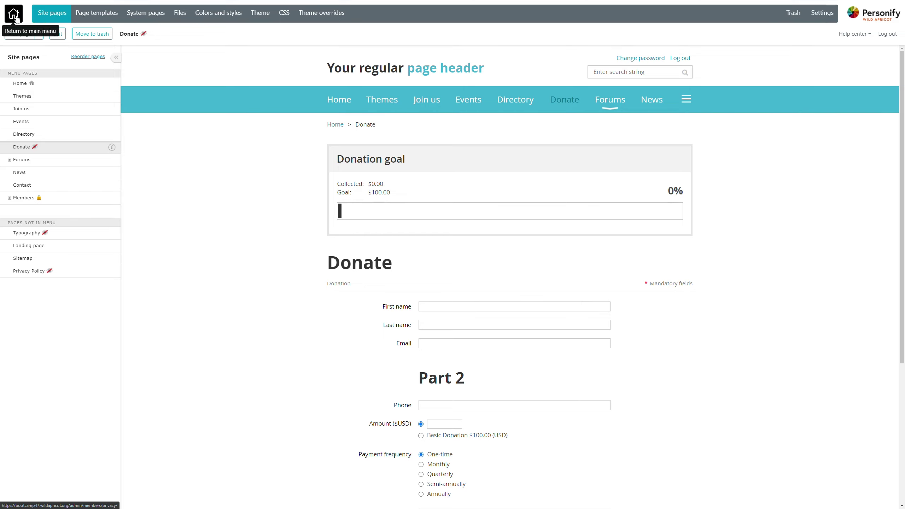
Leave the website editor for the admin Member privacy settings page.
click(15, 17)
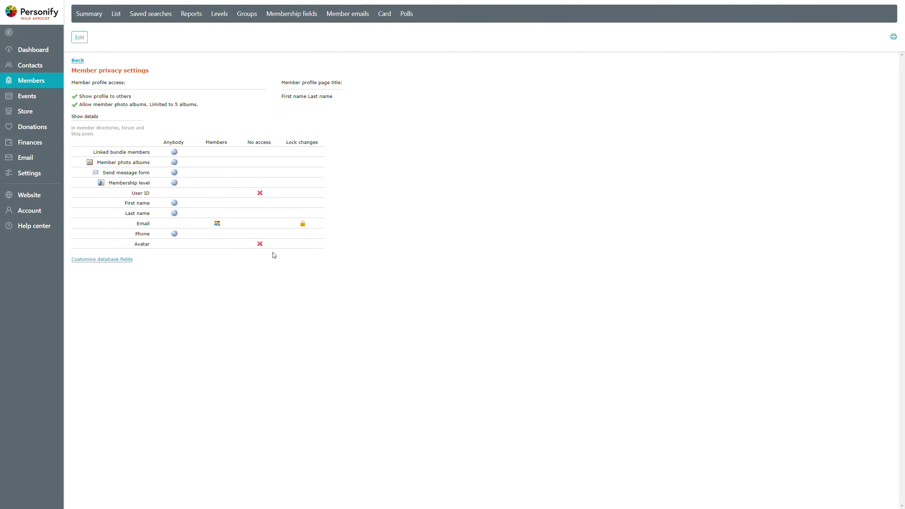
From the admin dashboard, go to the Website site pages and put the Directory page into edit mode.
click(42, 54)
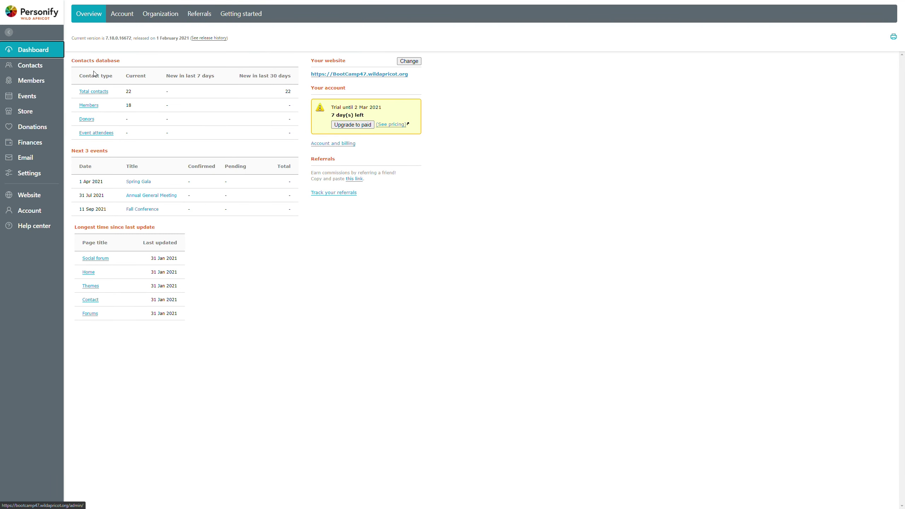
click(22, 198)
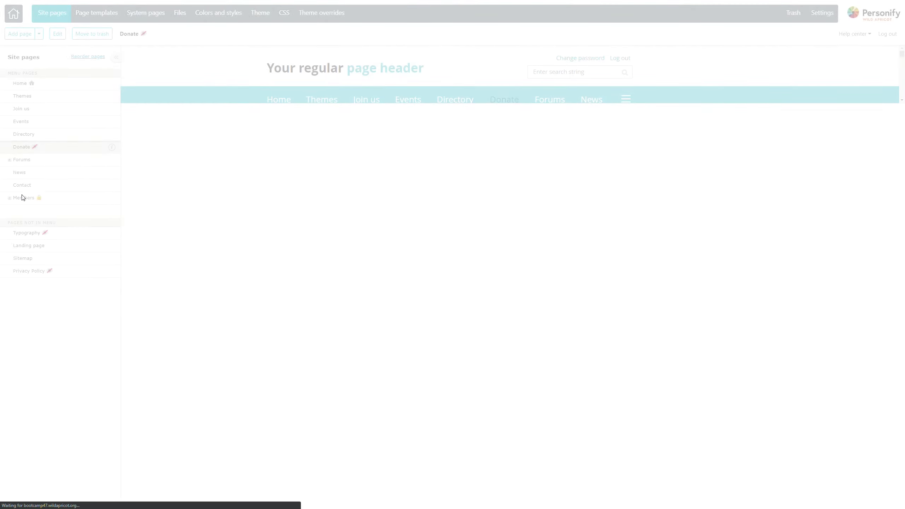
click(68, 136)
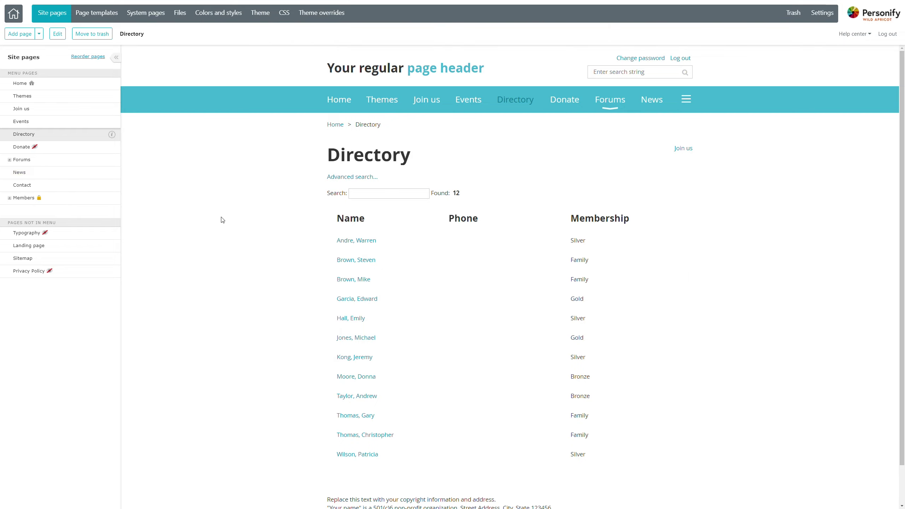
click(57, 33)
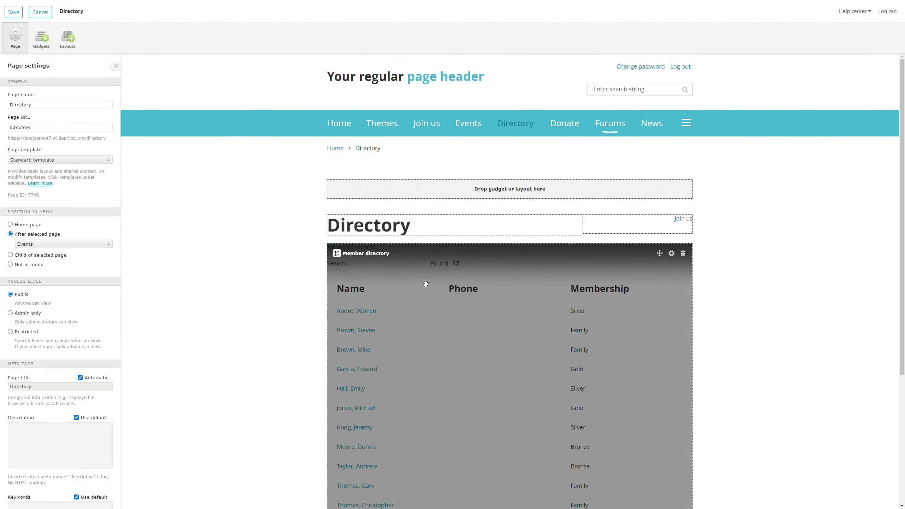
Select the Member directory gadget to show its settings: all members, advanced search enabled.
click(428, 282)
click(41, 38)
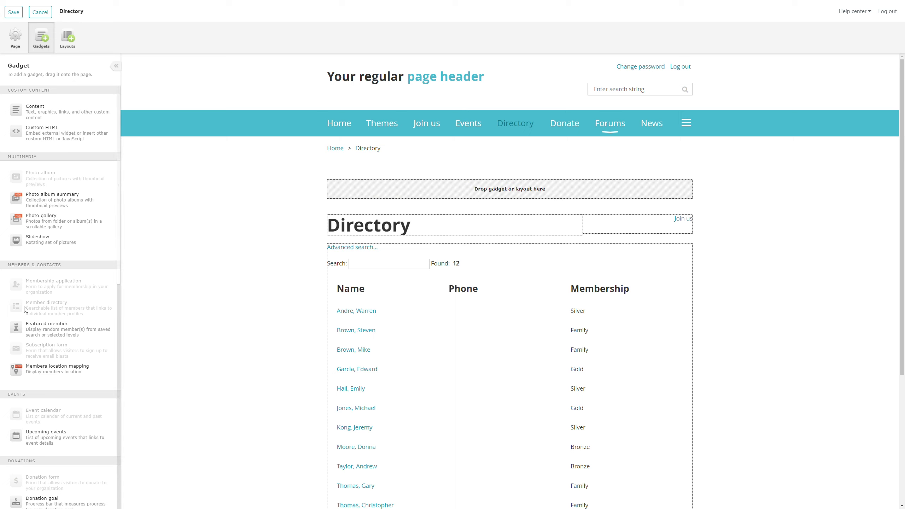
click(15, 37)
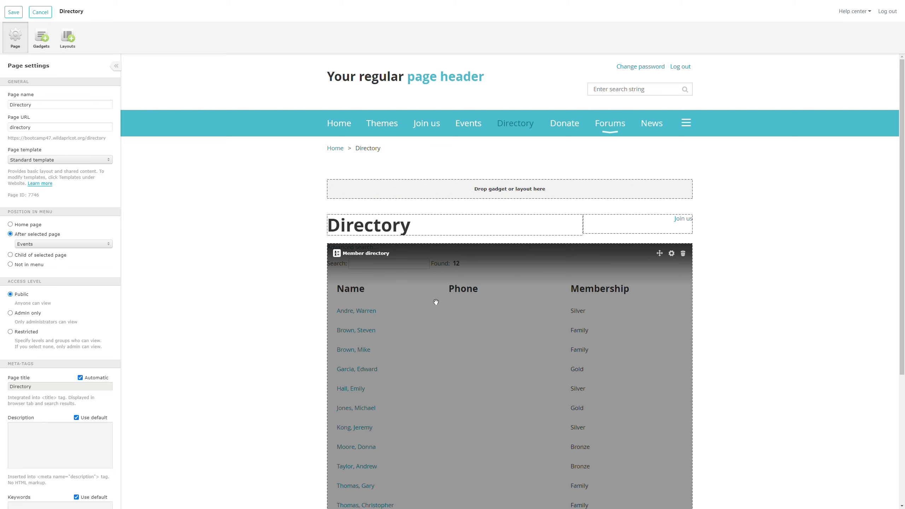
drag(436, 302, 440, 377)
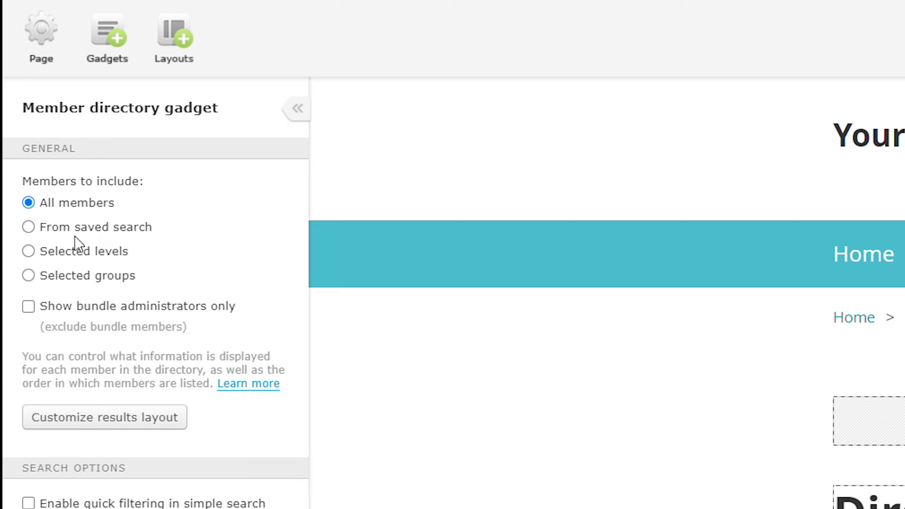
Try limiting the directory to Family, Gold and Bronze levels and the Boot Camp and Board Members groups.
click(75, 253)
click(73, 302)
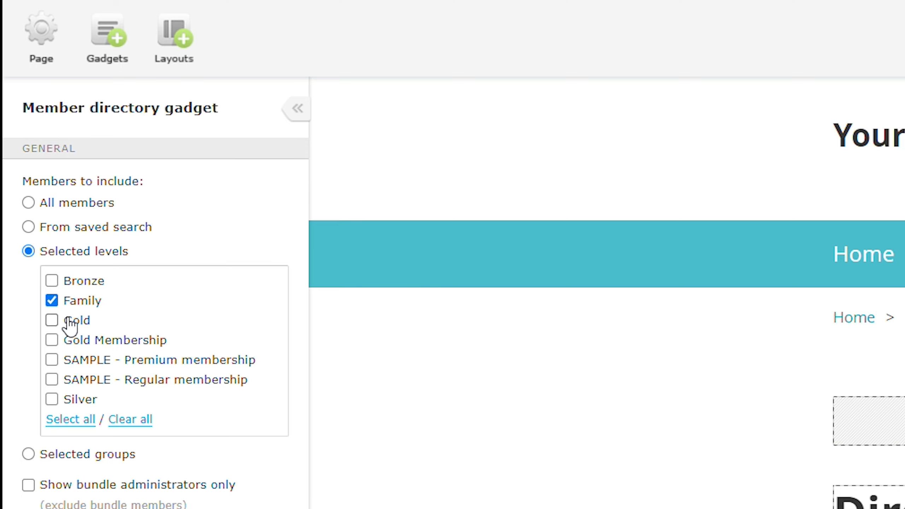
click(72, 323)
click(71, 282)
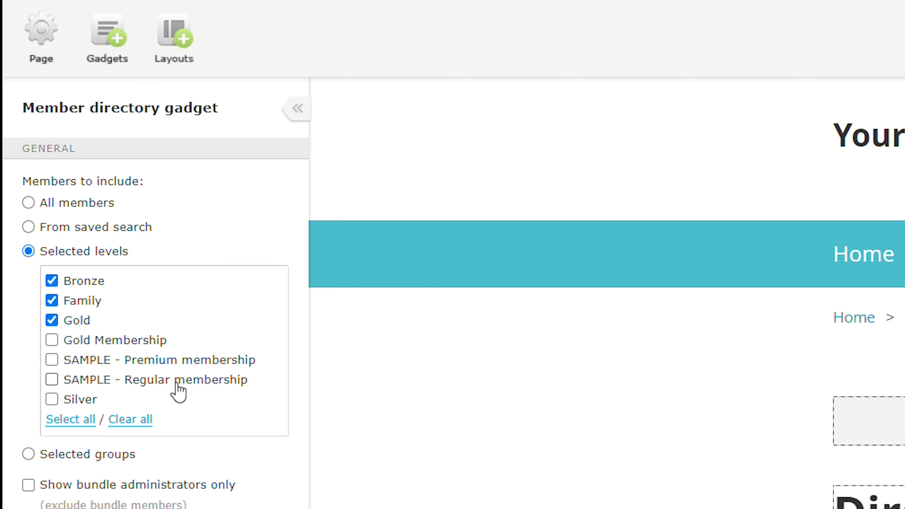
click(85, 460)
click(105, 326)
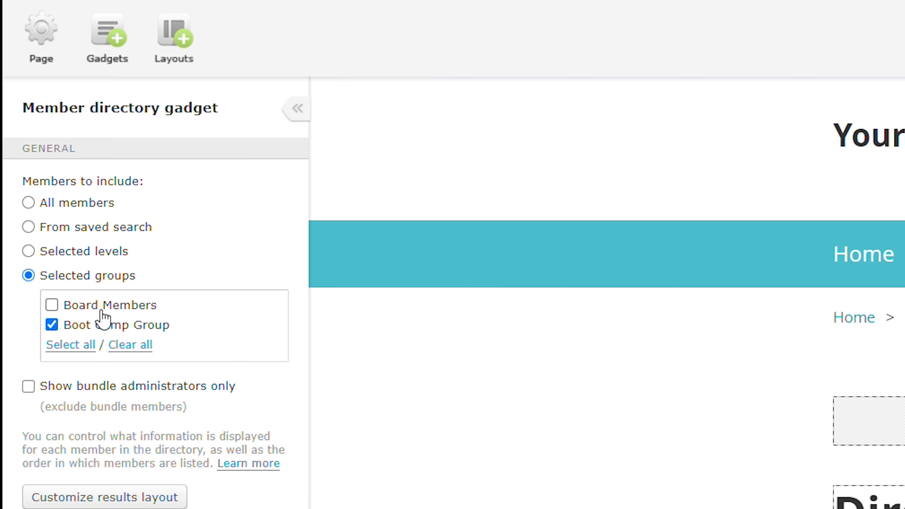
click(102, 310)
Switch back to all members, show bundle administrators only, and enable quick filtering in simple search.
click(62, 390)
click(68, 209)
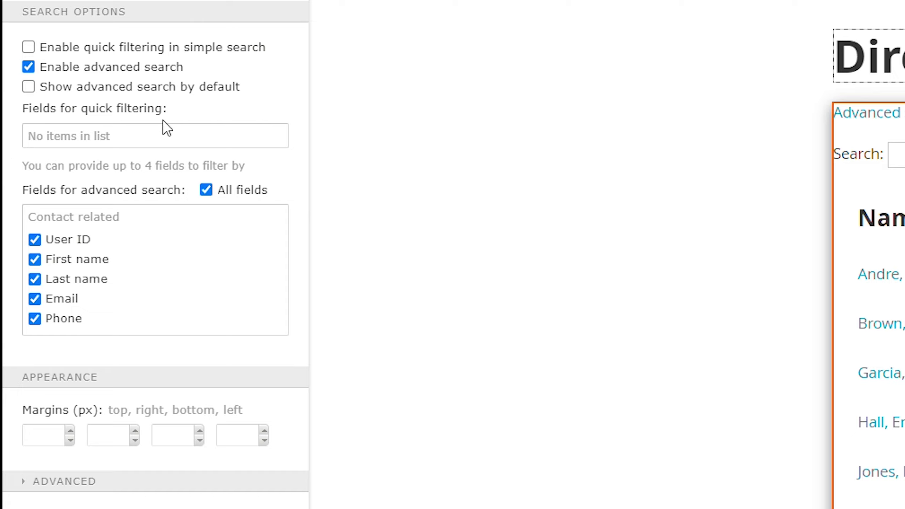
click(83, 55)
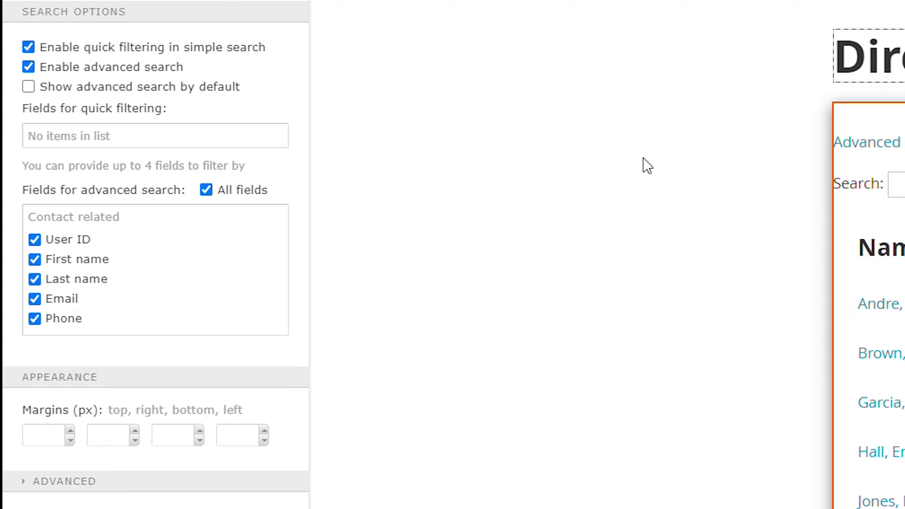
click(585, 167)
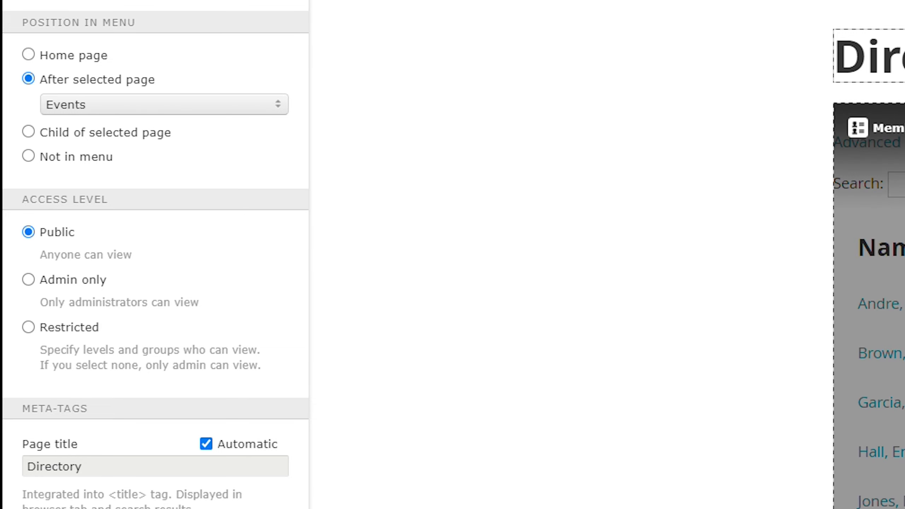
click(891, 221)
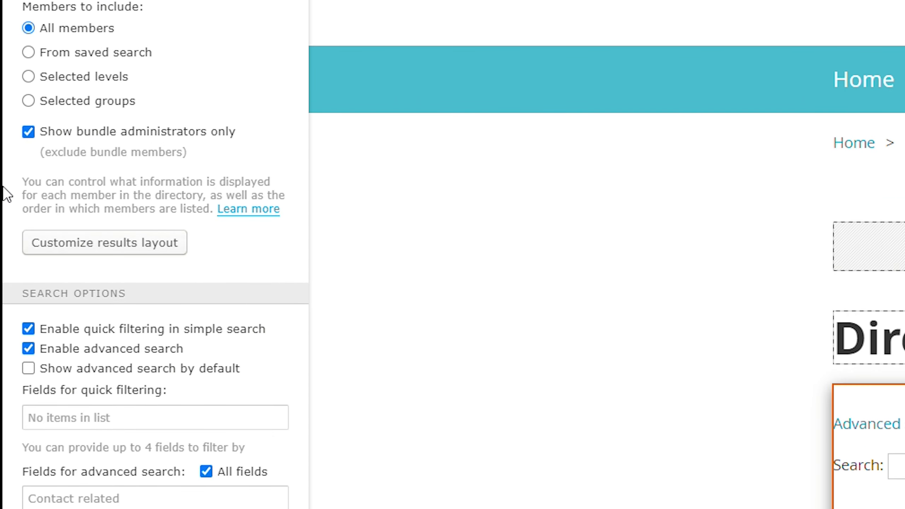
Open Customize results layout and reduce Column 1 width to 20%.
click(89, 244)
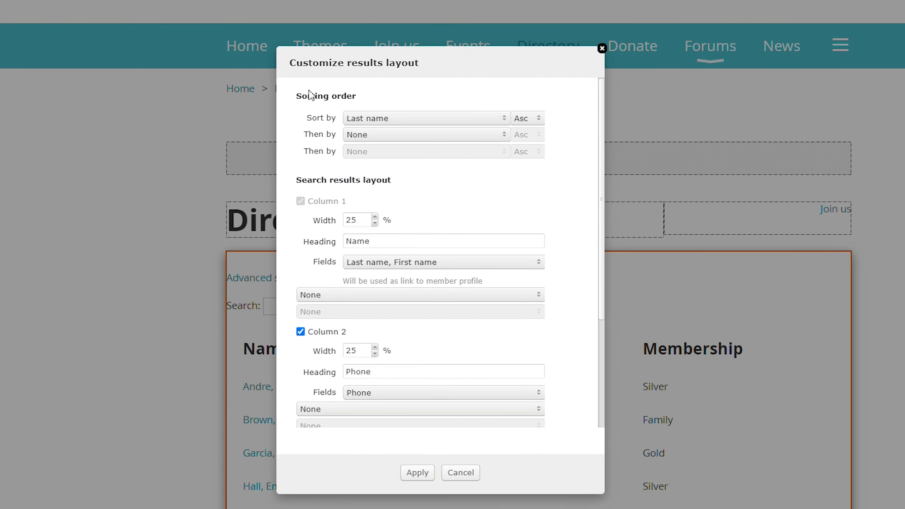
drag(303, 96, 357, 97)
click(360, 102)
drag(422, 63, 54, 59)
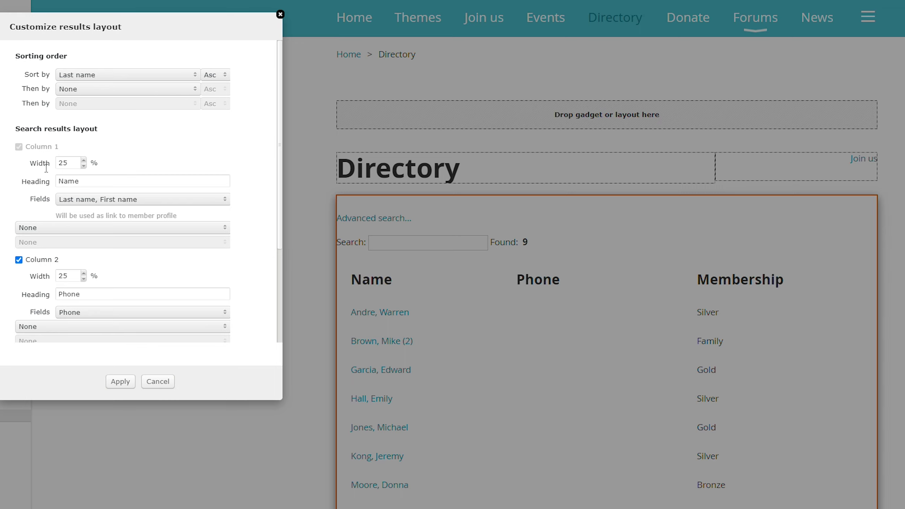
drag(100, 181, 57, 182)
click(136, 172)
click(68, 163)
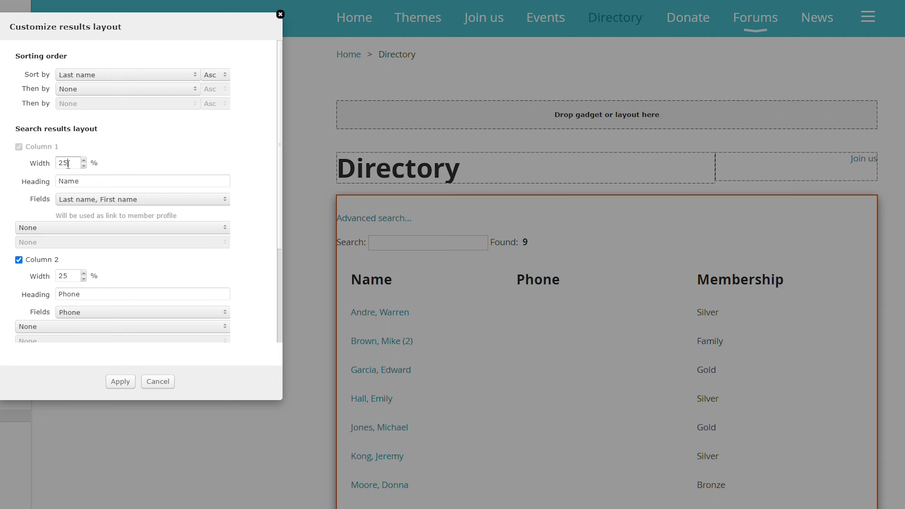
click(87, 168)
click(87, 168)
scroll(176, 192, down, 1)
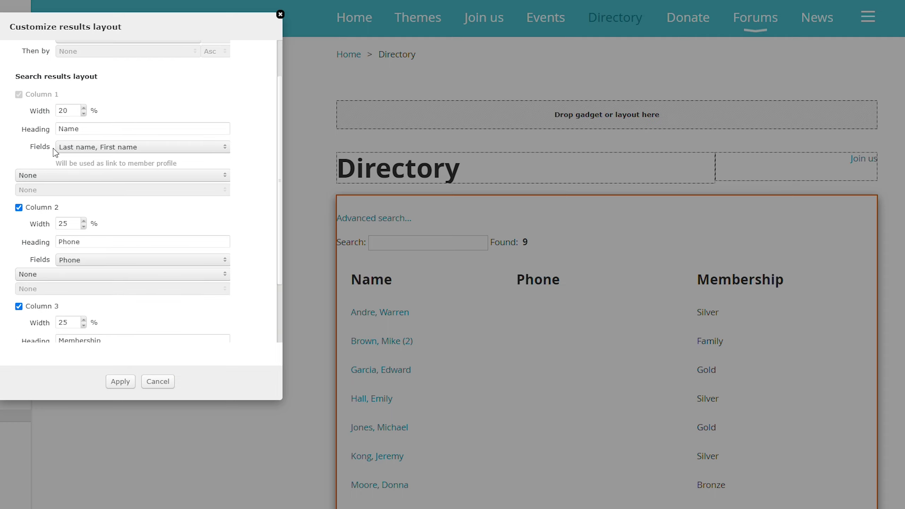
double_click(34, 146)
click(19, 148)
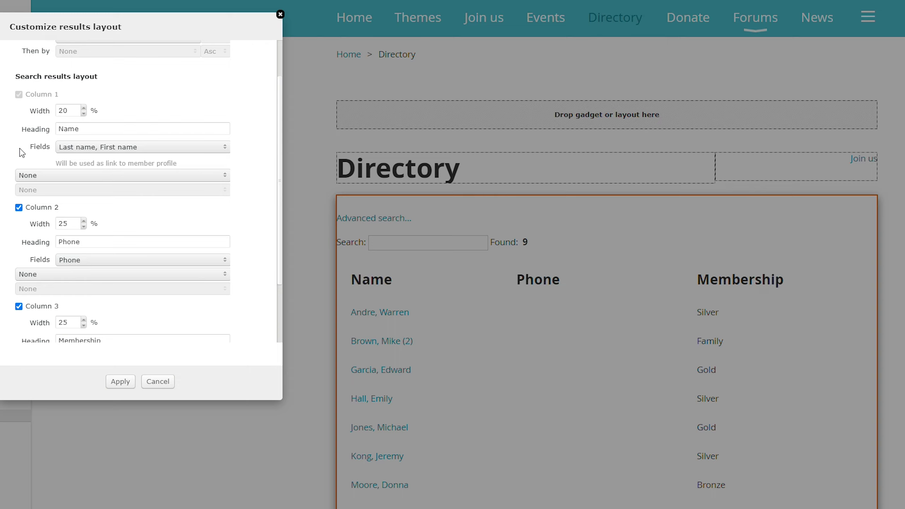
Set Column 1 fields to Email, Phone and Membership level, with the heading 'Email'.
click(85, 150)
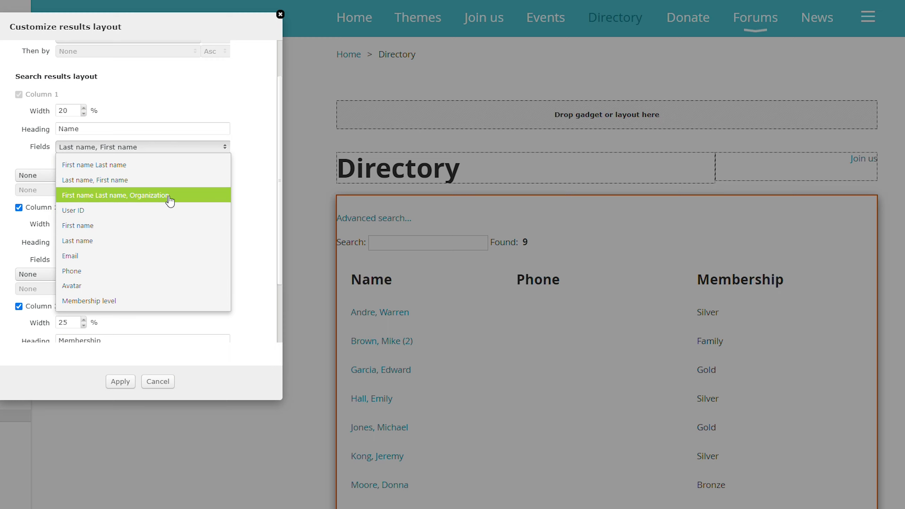
click(103, 257)
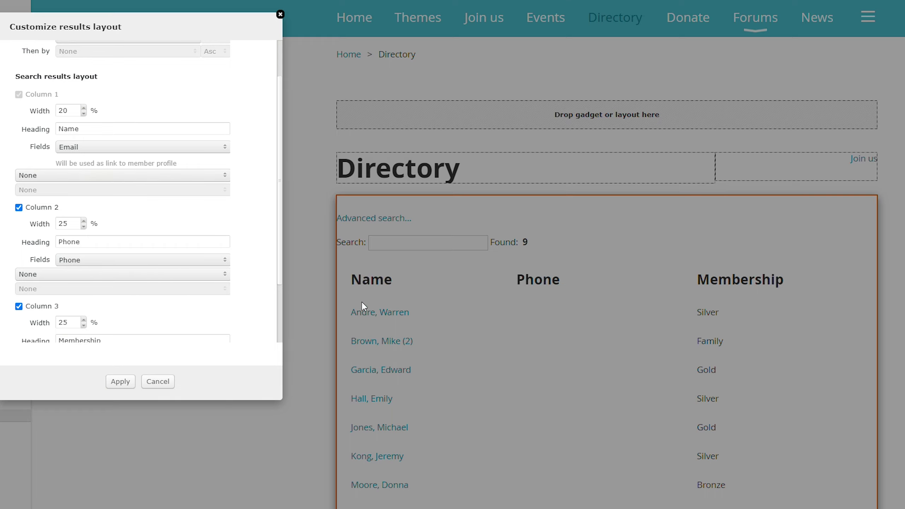
click(72, 175)
click(74, 315)
click(62, 191)
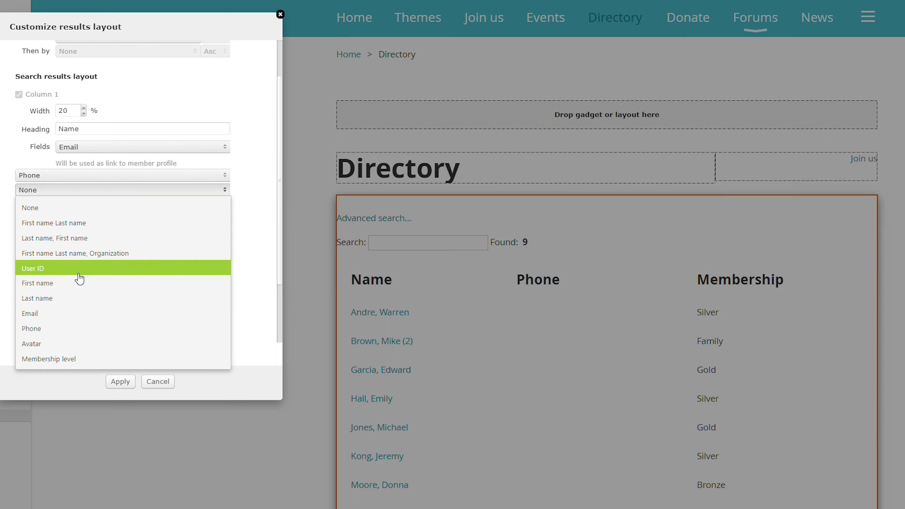
click(78, 359)
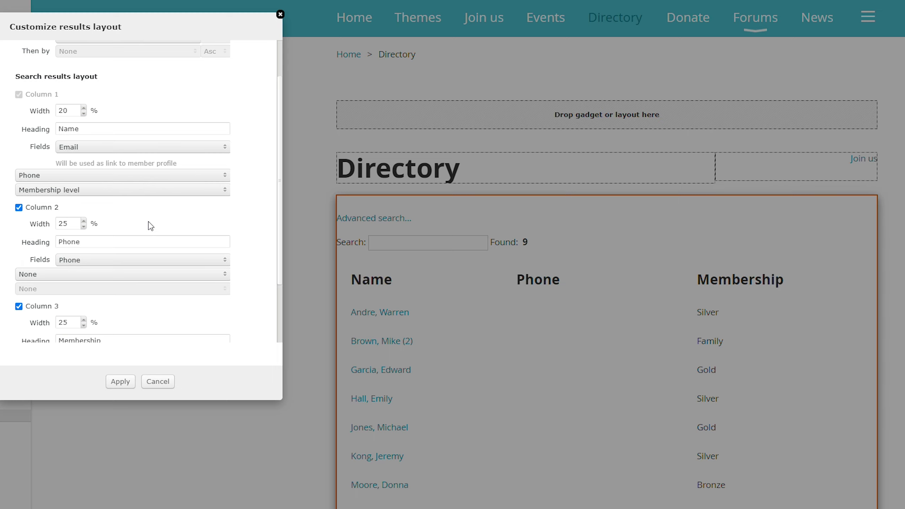
scroll(148, 229, down, 1)
scroll(100, 102, up, 1)
drag(97, 132, 35, 127)
text(Email)
Apply the layout and check that the directory lists 10 members under Email, Phone and Membership.
click(120, 382)
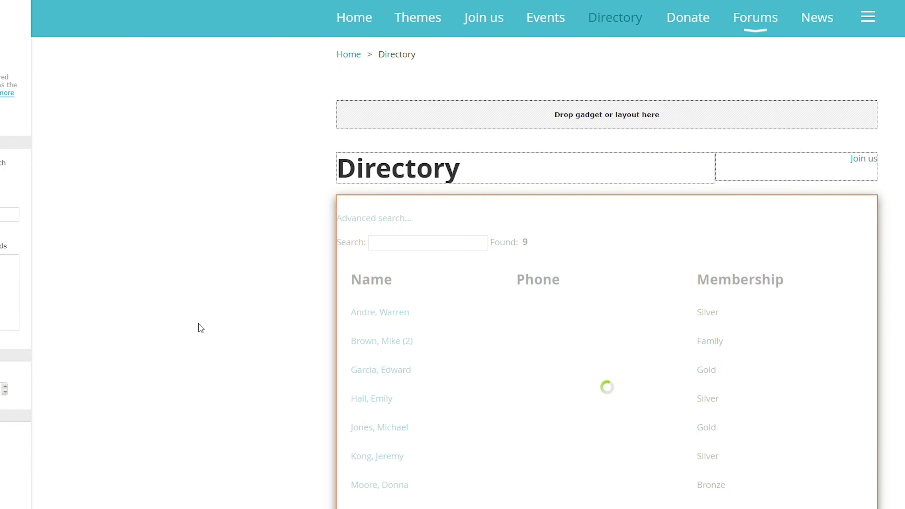
scroll(248, 250, down, 3)
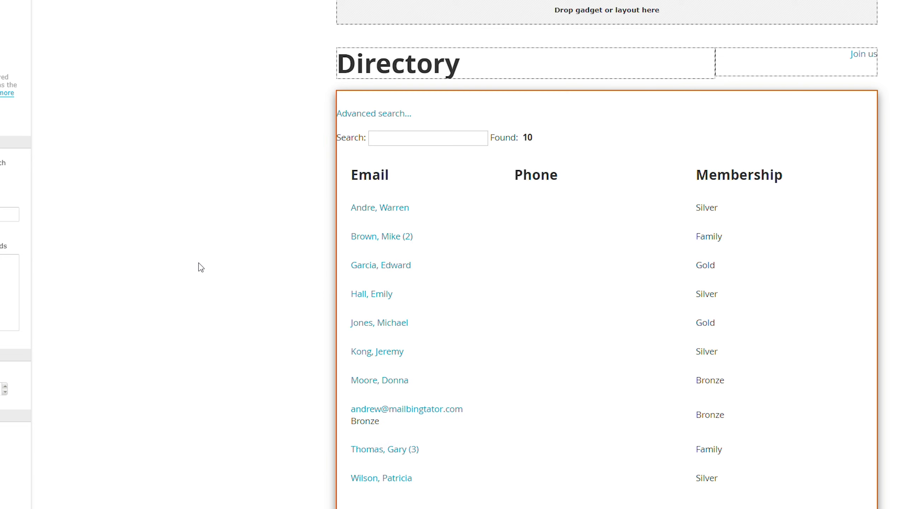
mouse_move(454, 223)
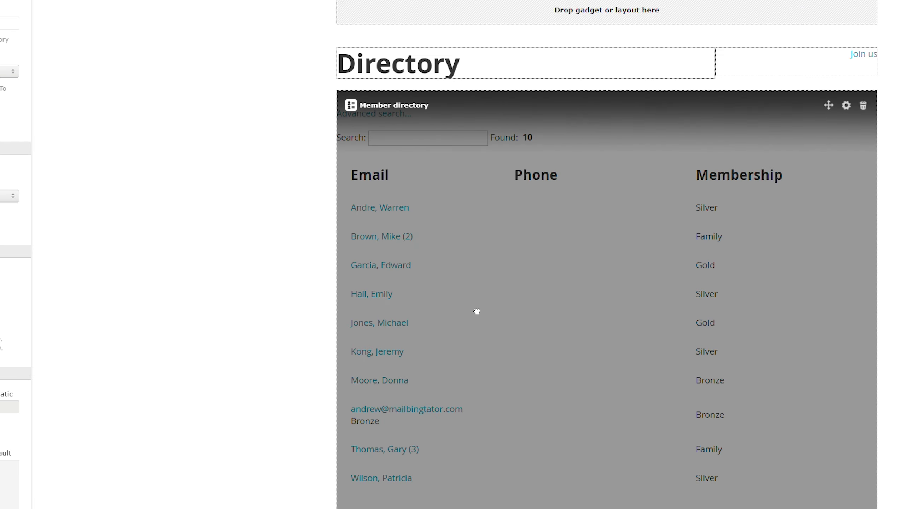
click(477, 311)
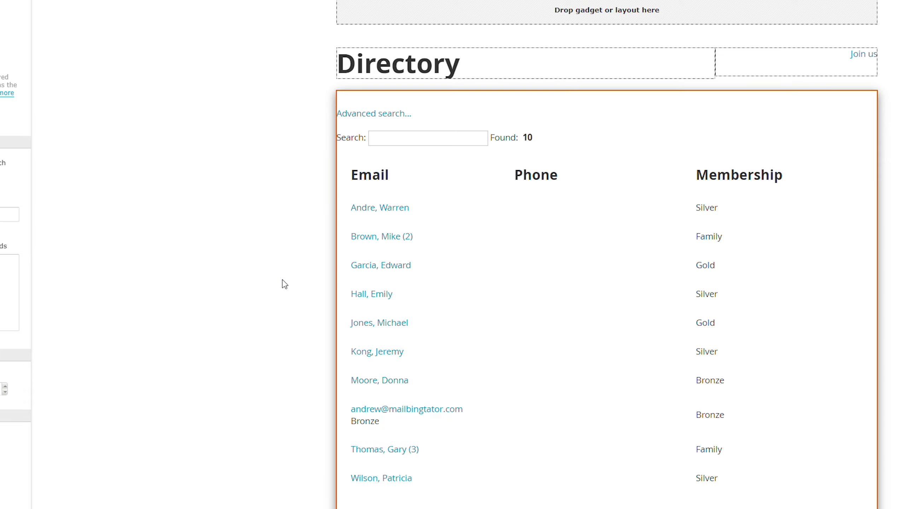
click(284, 285)
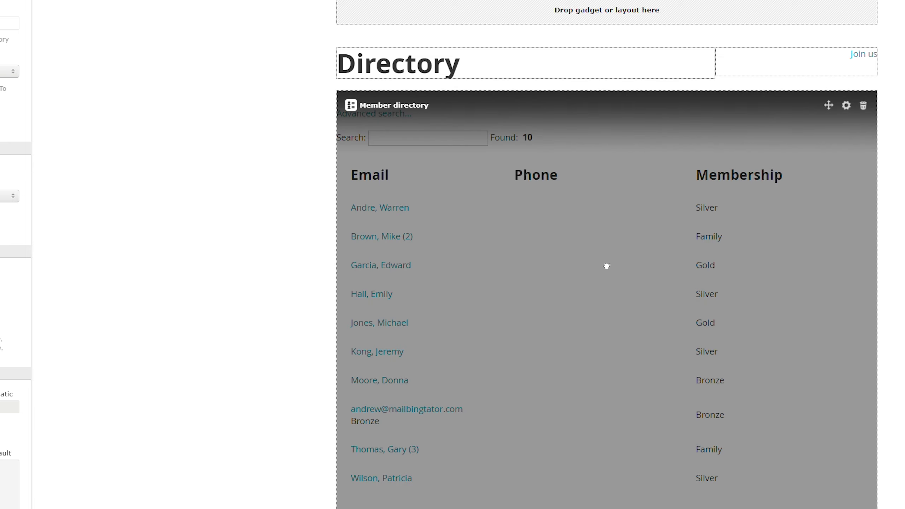
click(606, 264)
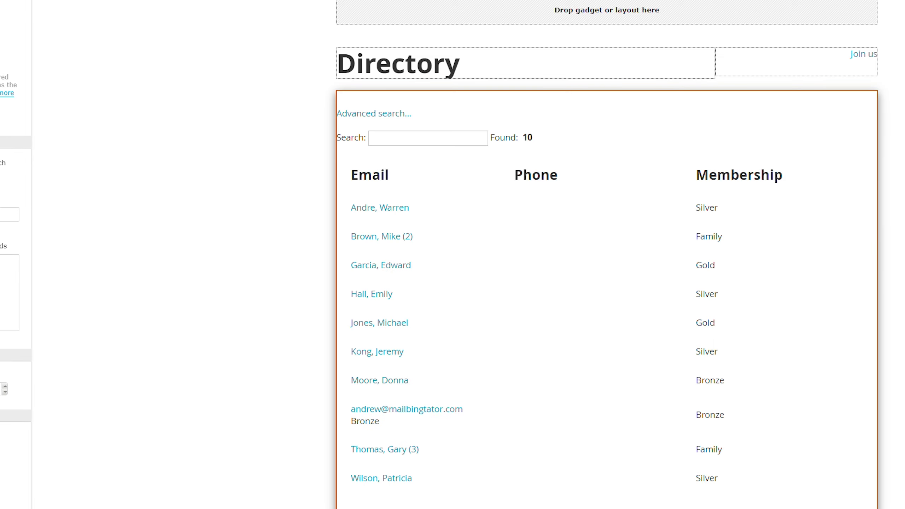
Add a 25% fourth column headed Avatar showing the Avatar field, and apply the layout.
click(14, 214)
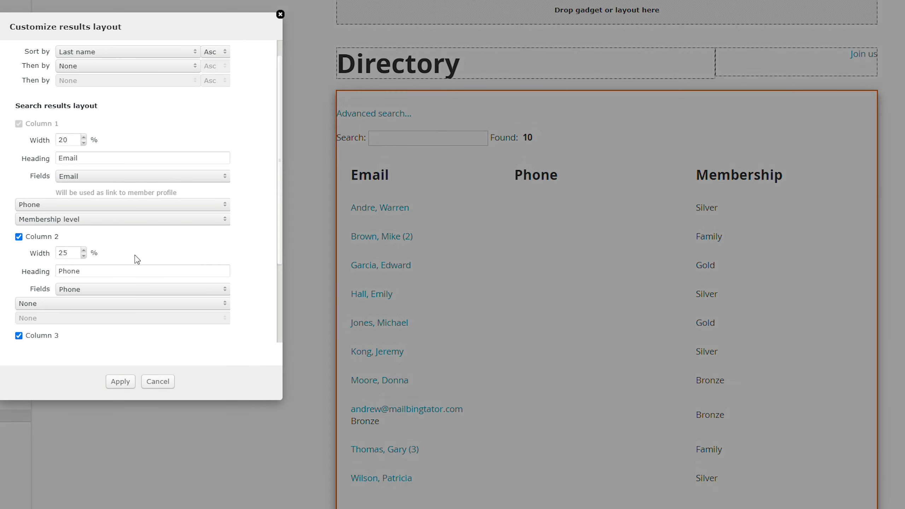
scroll(134, 258, down, 3)
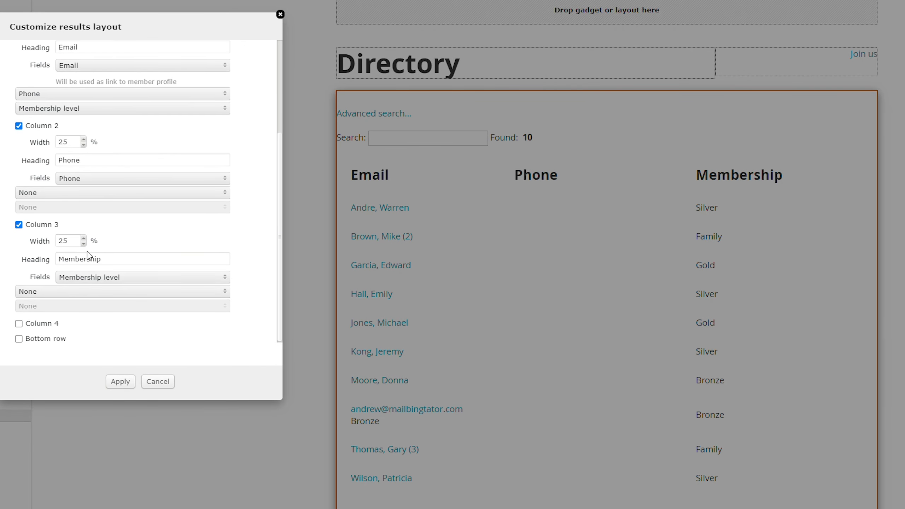
click(19, 325)
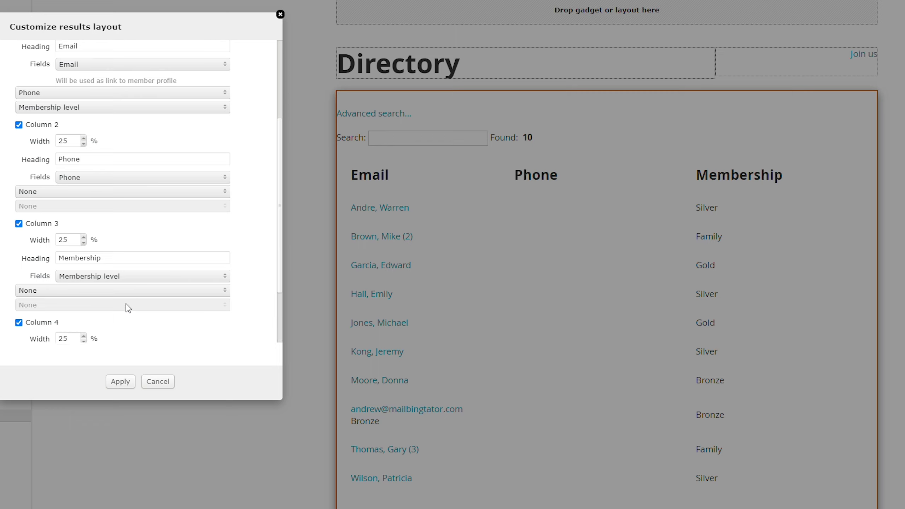
scroll(122, 311, down, 3)
click(112, 274)
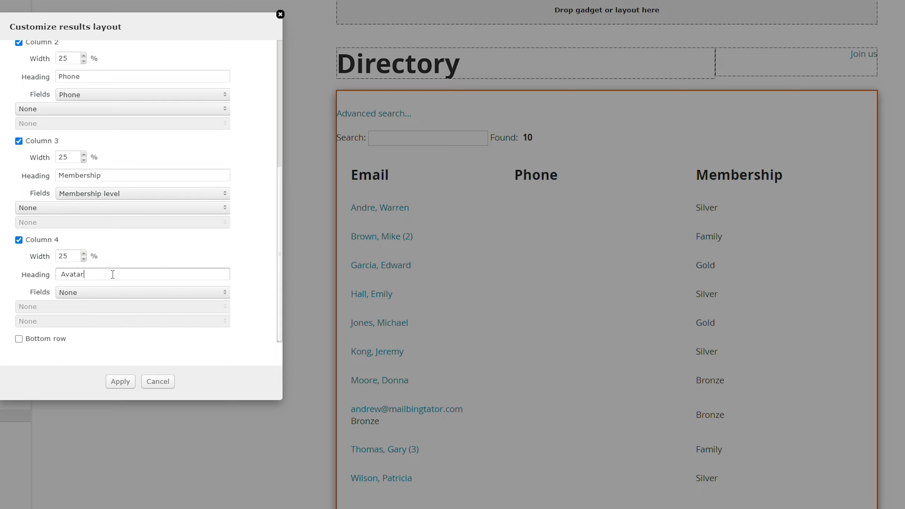
double_click(36, 293)
click(64, 293)
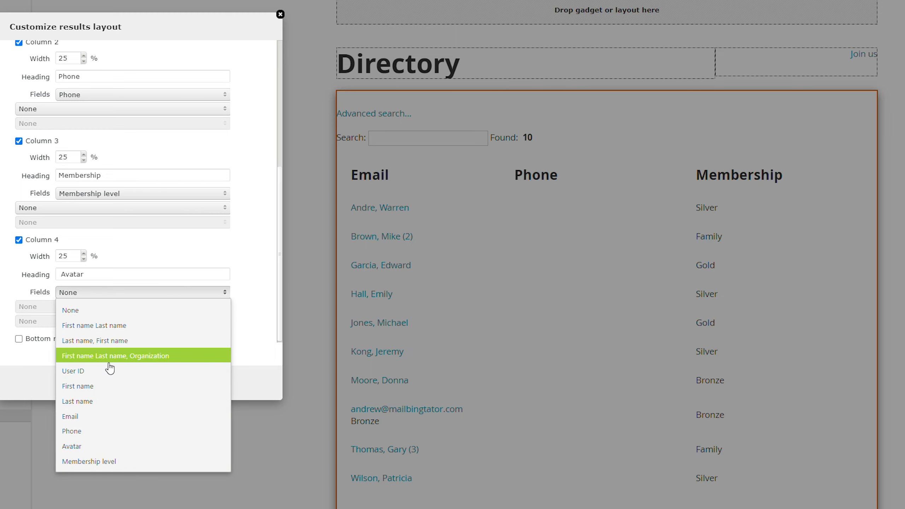
click(95, 448)
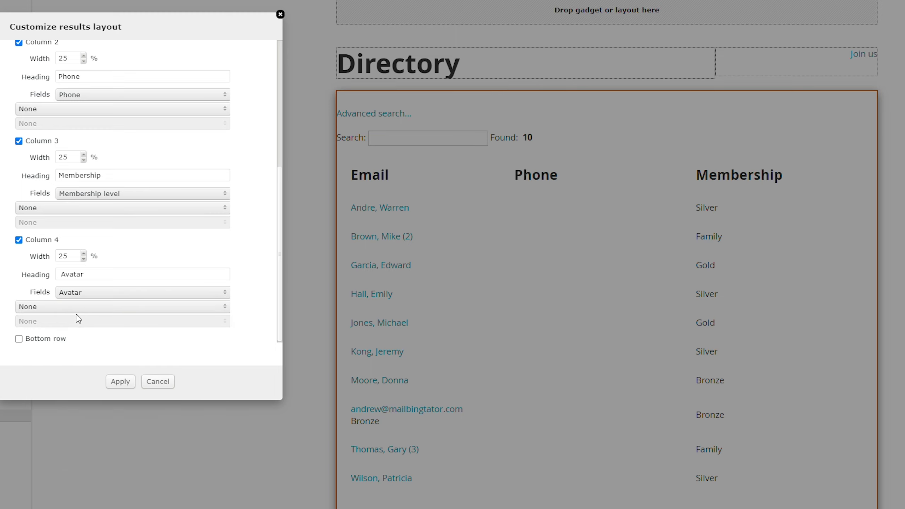
click(125, 385)
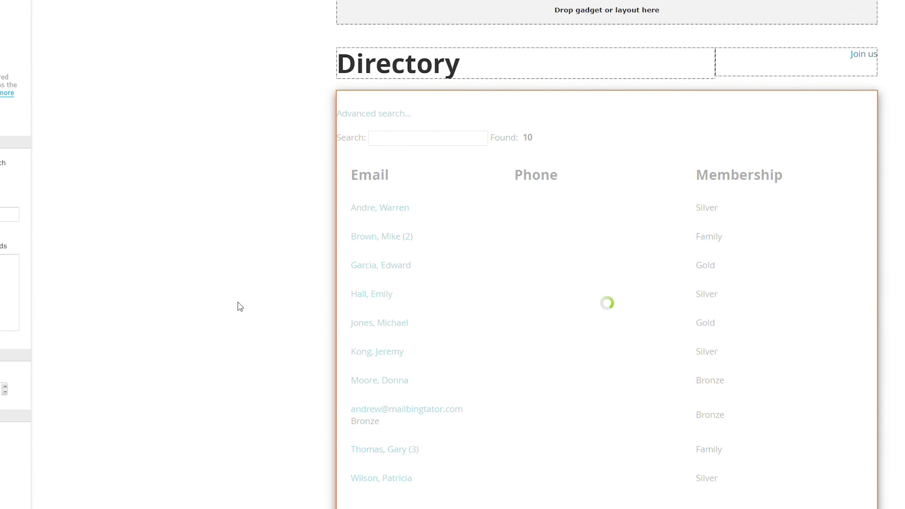
Scroll through the four-column directory list, then select the Member directory gadget.
scroll(240, 307, down, 3)
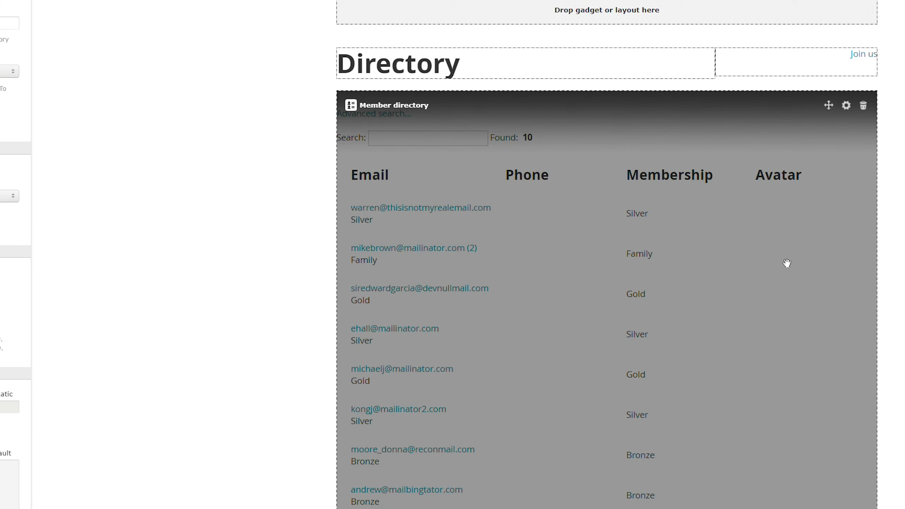
scroll(214, 286, down, 5)
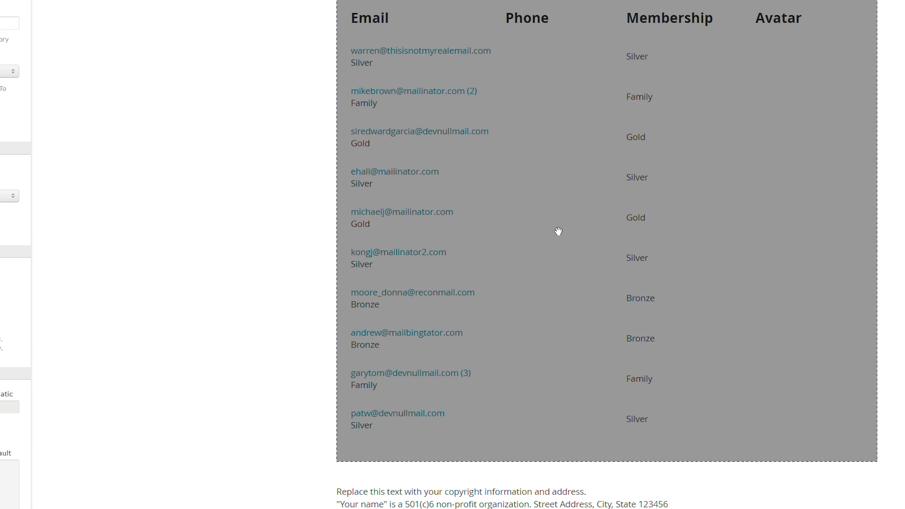
scroll(323, 223, up, 2)
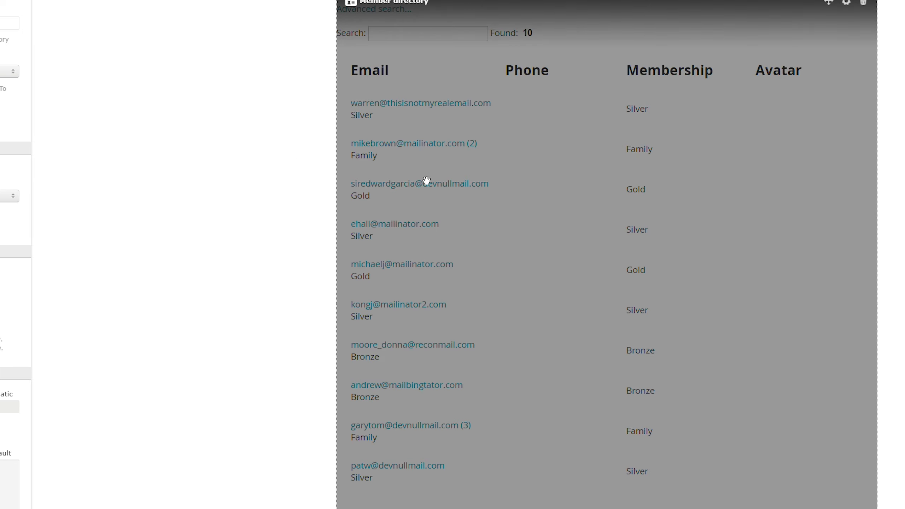
click(426, 179)
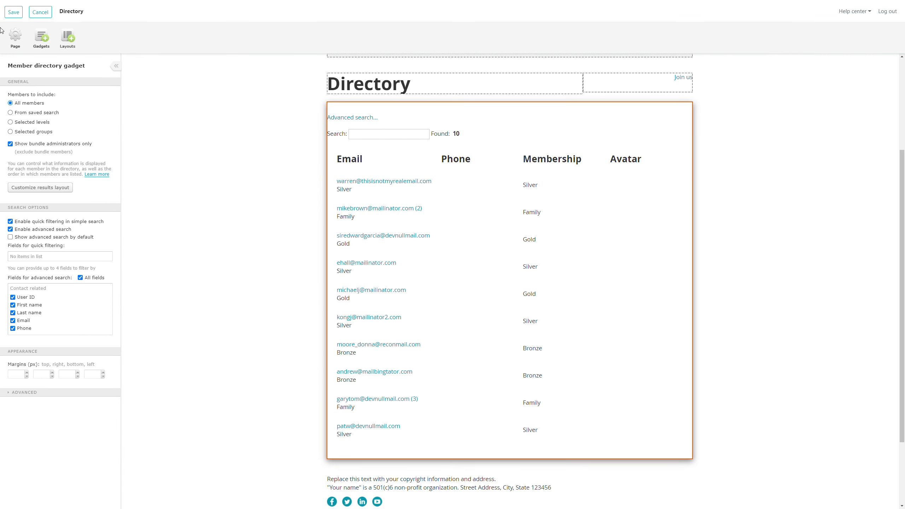
Save the changes to the Directory page.
click(13, 12)
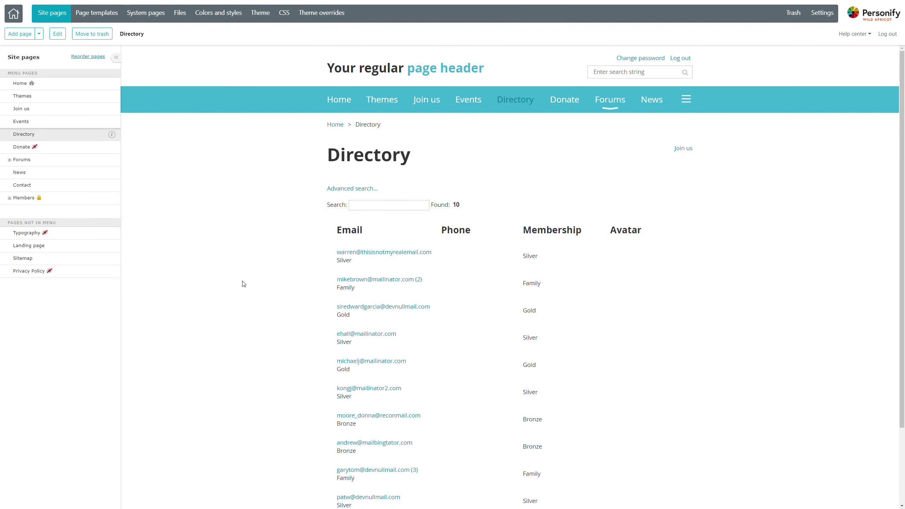
scroll(264, 293, down, 3)
scroll(303, 268, up, 1)
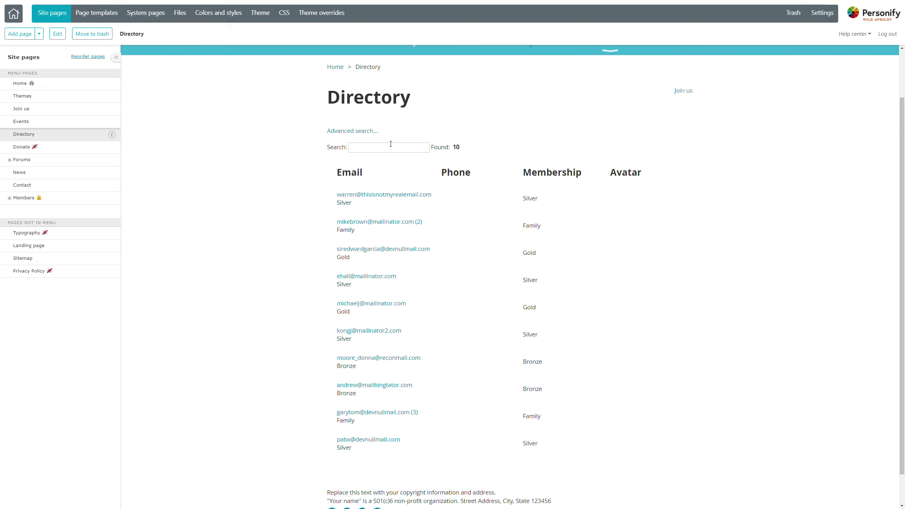
Search the directory by a member's first name and open their public profile.
click(391, 144)
text(gary)
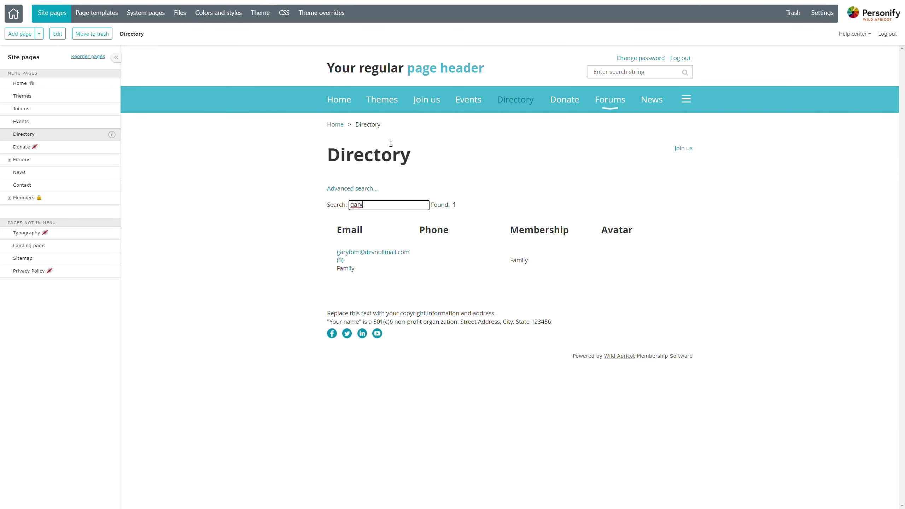
click(380, 254)
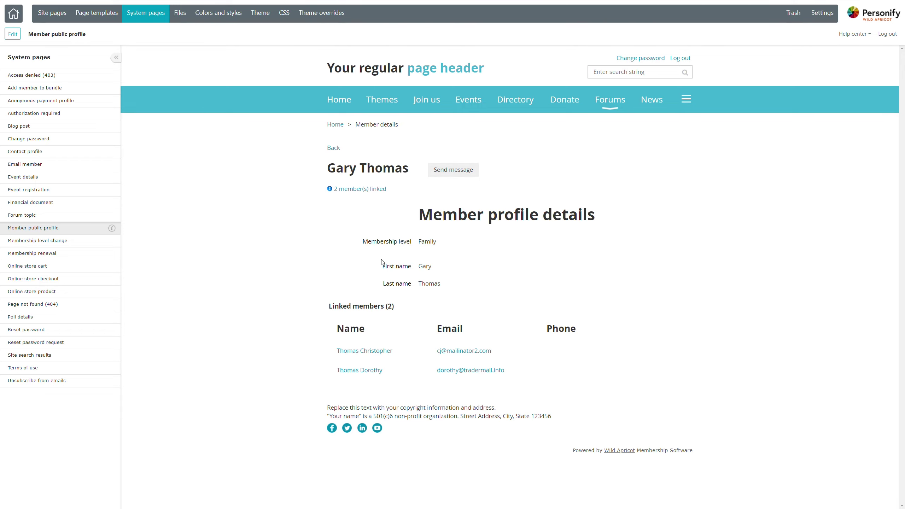
Clear the text selection on the profile and return to the admin dashboard via Home.
drag(384, 263, 426, 277)
click(426, 277)
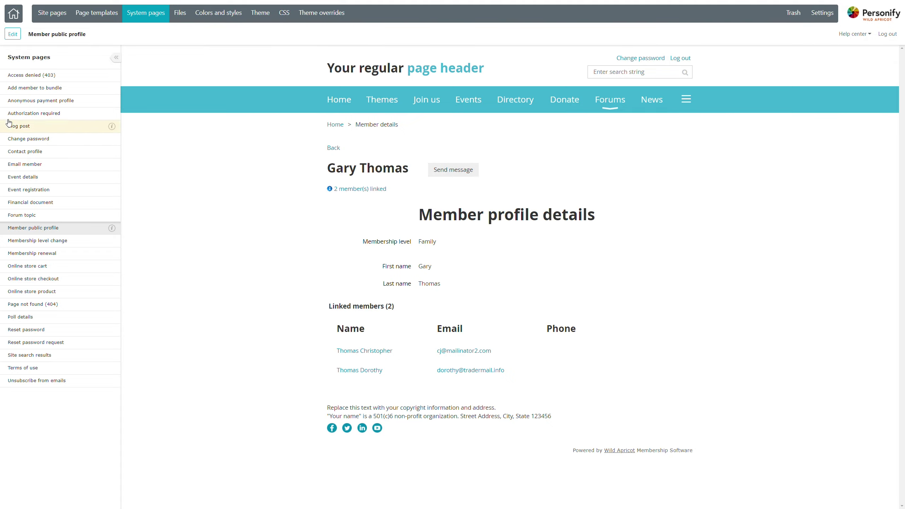
click(12, 17)
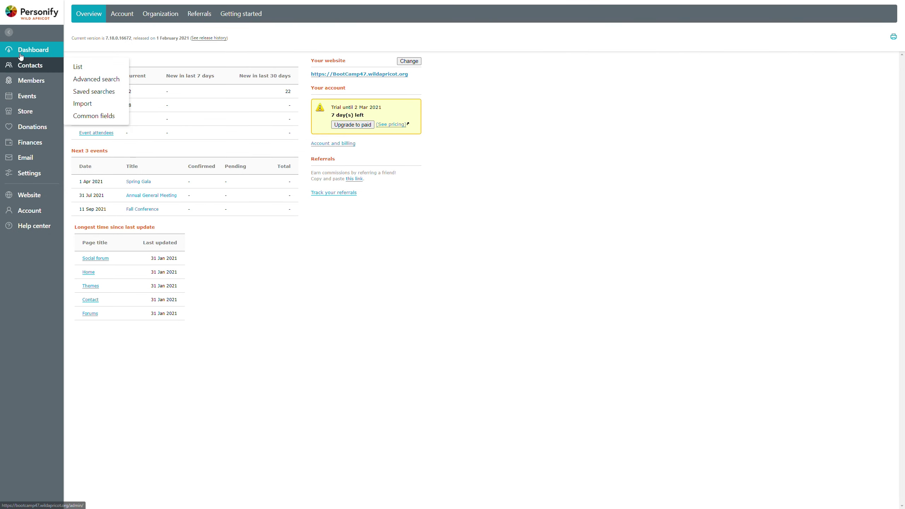
Restrict the Send message form to Members in the privacy settings and save.
click(36, 176)
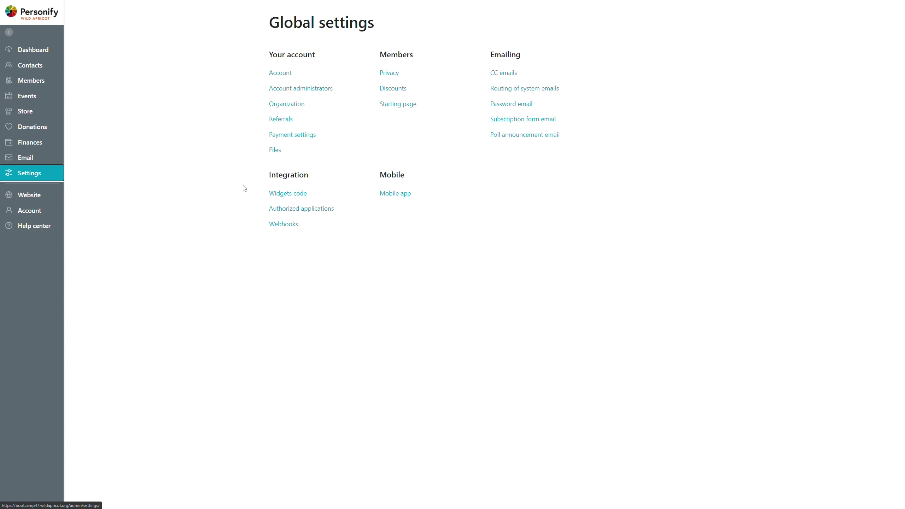
click(389, 72)
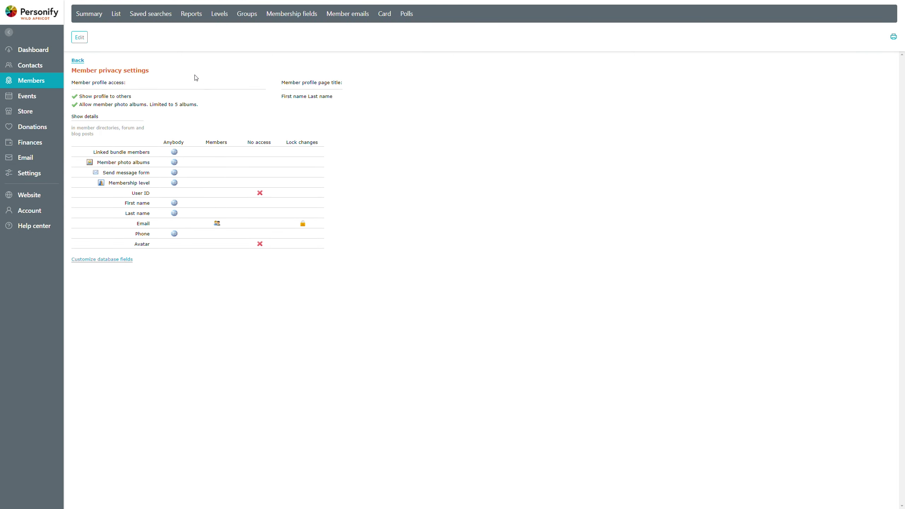
click(80, 38)
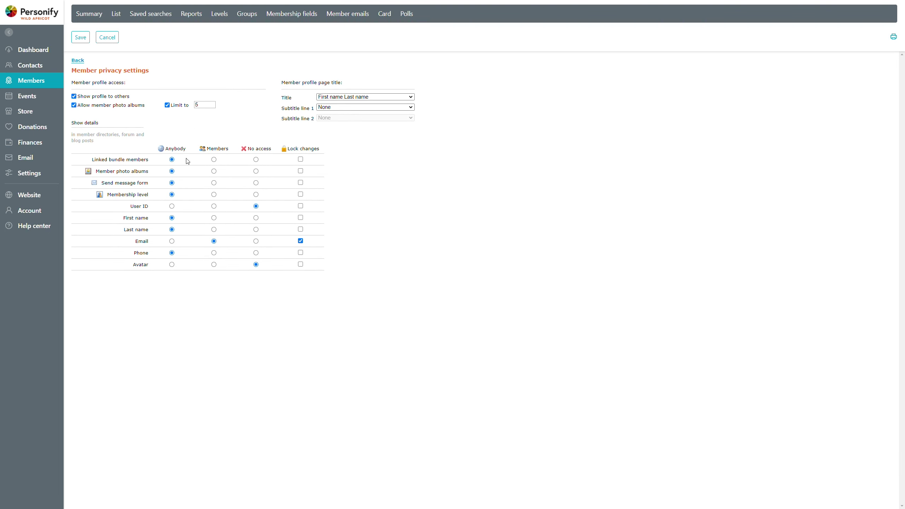
drag(101, 186, 141, 187)
click(203, 346)
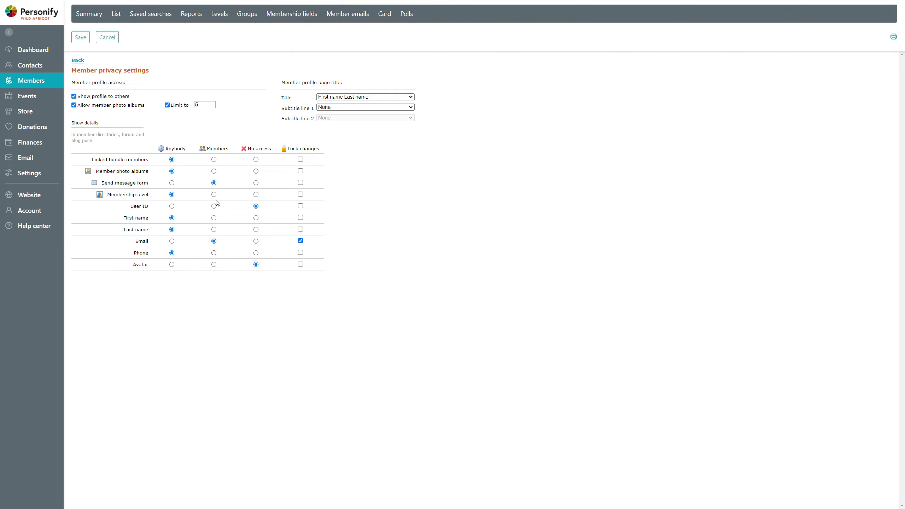
click(81, 37)
Reapply the privacy settings to all existing member records, confirming with REAPPLY.
click(426, 286)
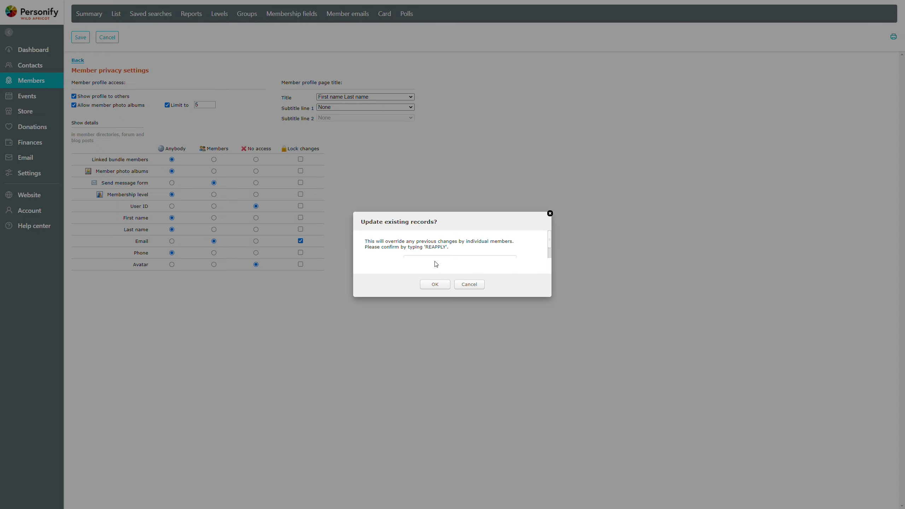
click(457, 258)
text(REAPPLY)
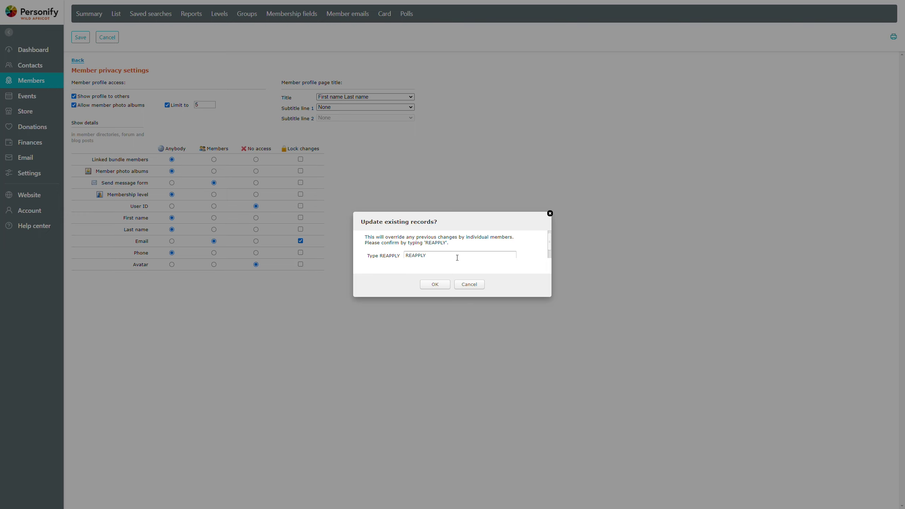
click(435, 285)
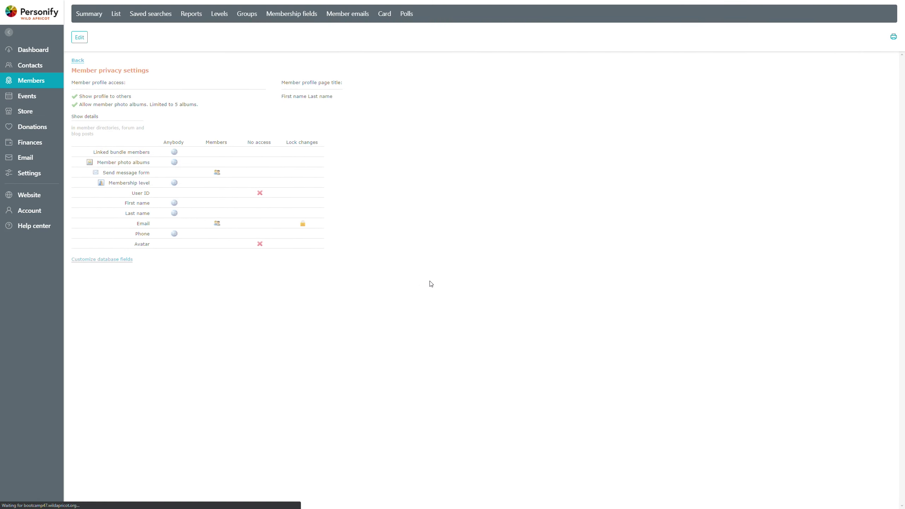
Open the Directory site page and review its 12 members under Email, Phone, Membership and Avatar columns.
click(27, 196)
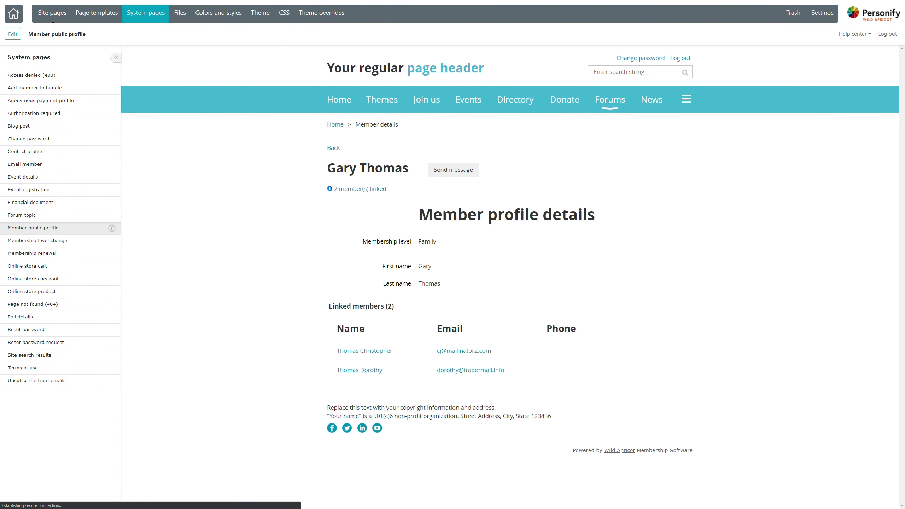
click(52, 12)
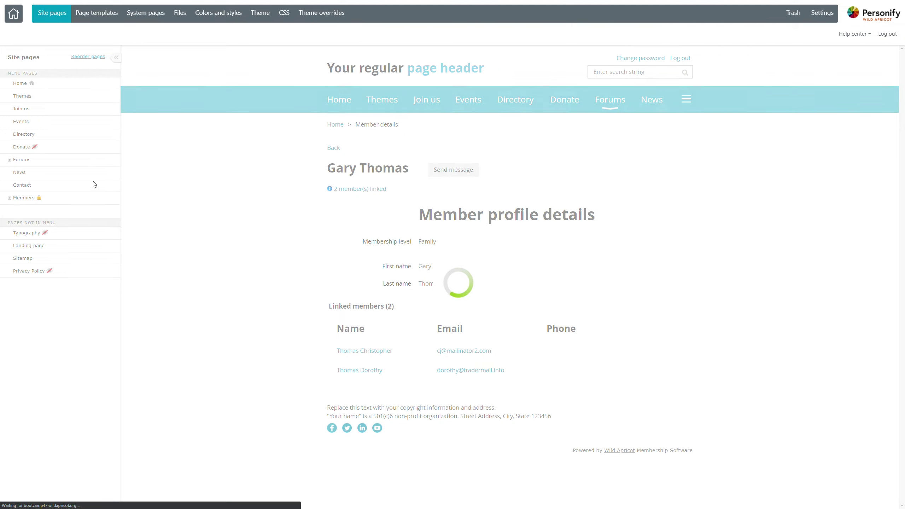
click(76, 139)
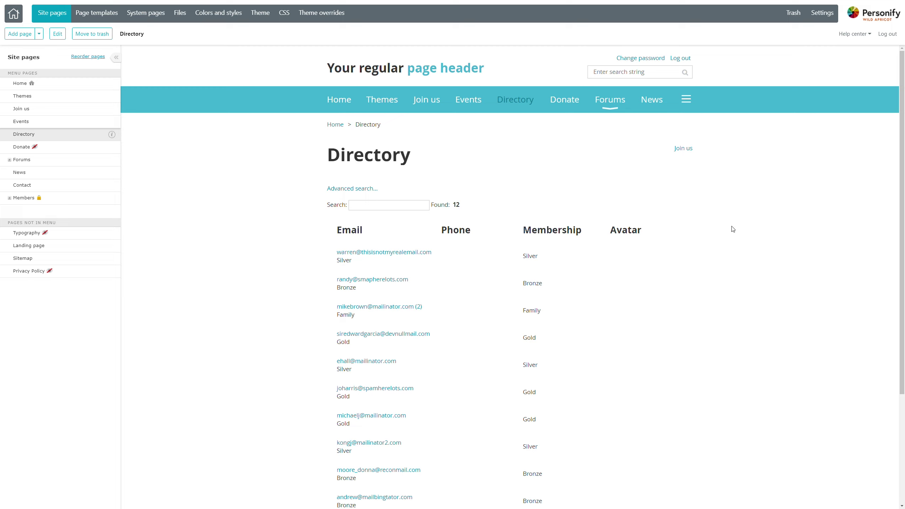
scroll(325, 303, down, 1)
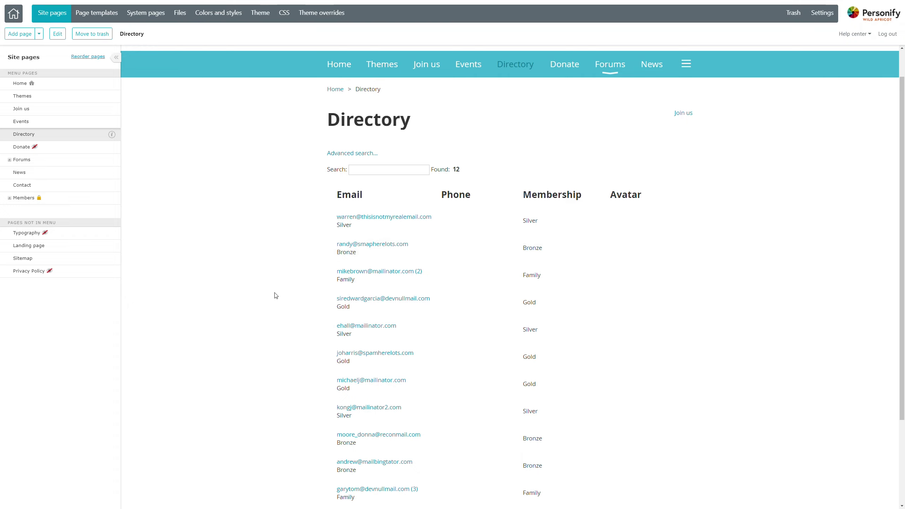
scroll(276, 295, down, 1)
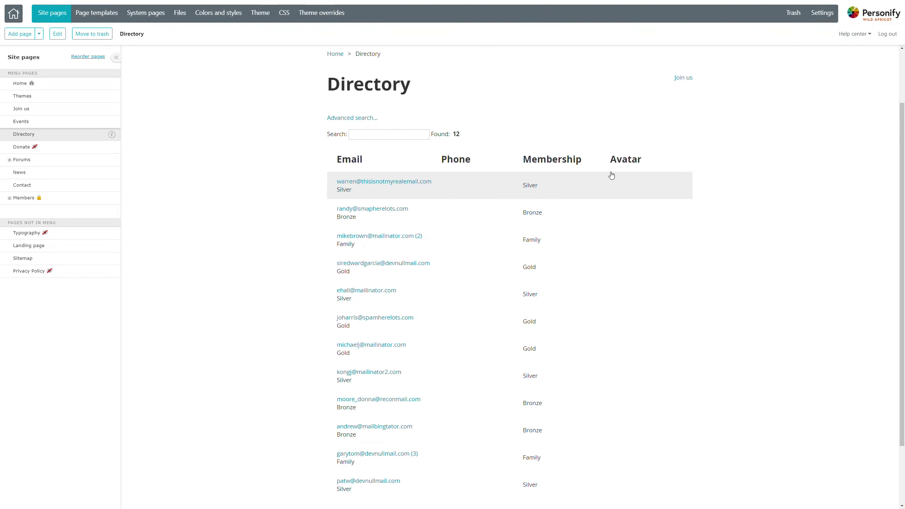
double_click(622, 160)
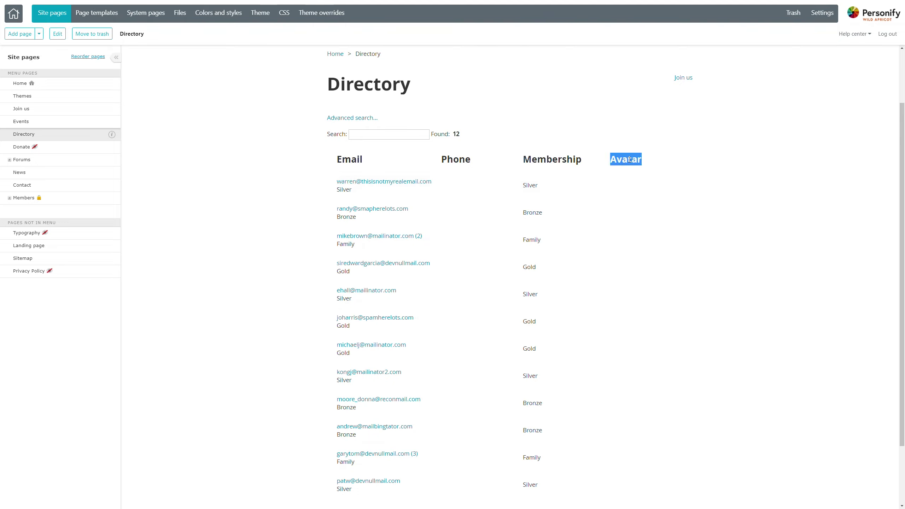
click(630, 160)
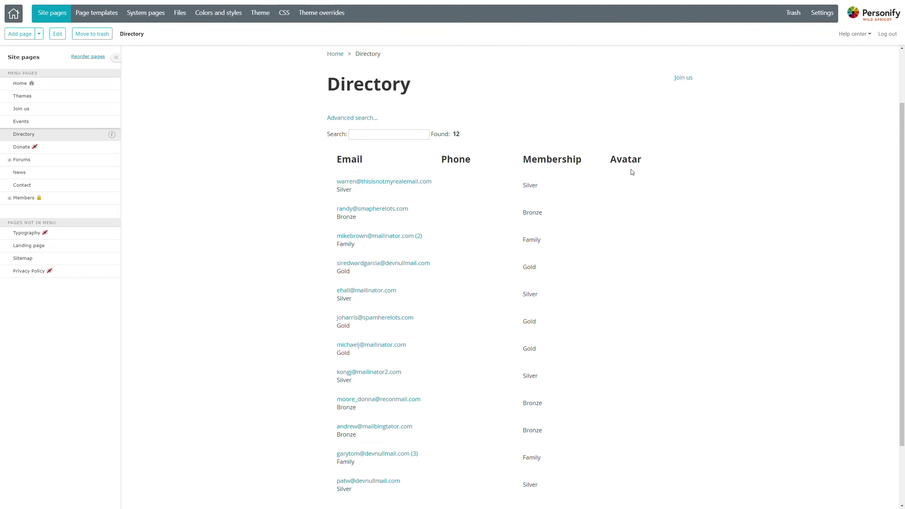